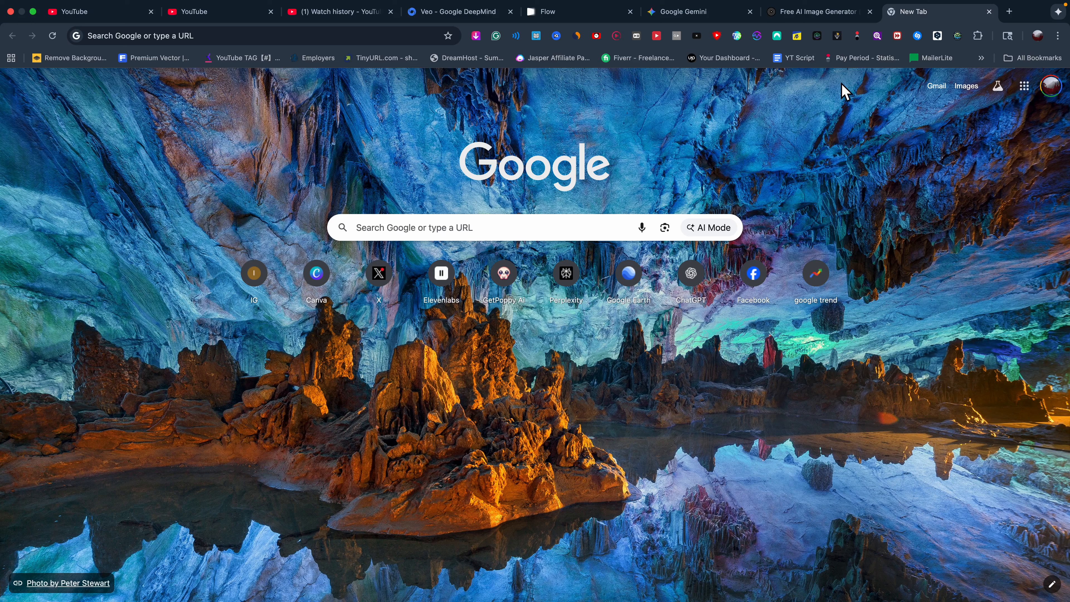
Switch to Chrome's 'Free AI Image Generator' tab showing the Galaxy.ai influencer-book prompt.
click(804, 13)
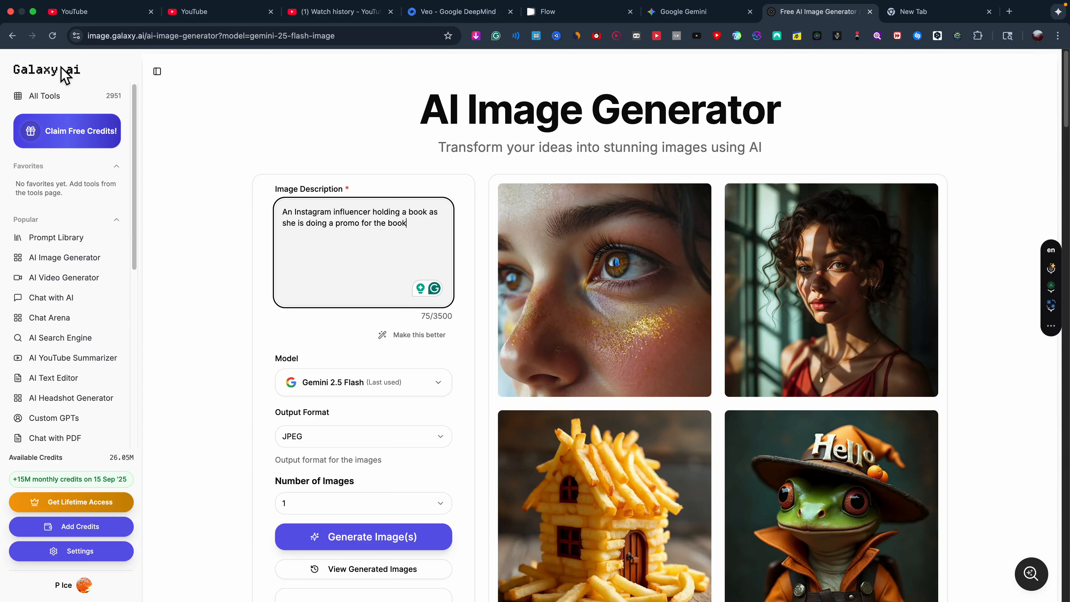
Copy the full influencer-holding-a-book prompt text from the description box.
click(401, 232)
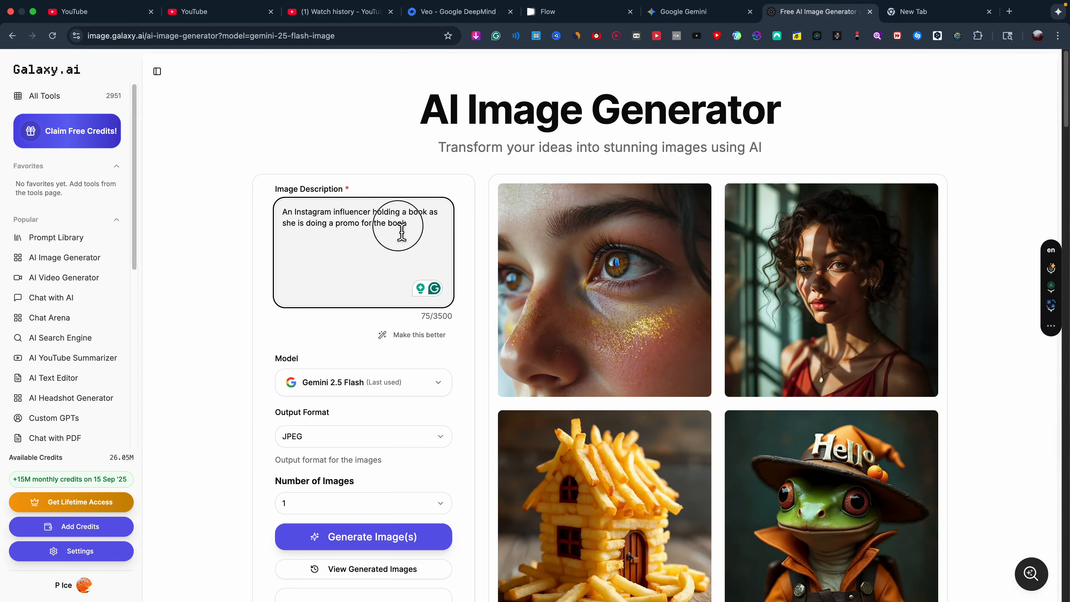
drag(402, 232, 276, 213)
right_click(335, 222)
click(287, 143)
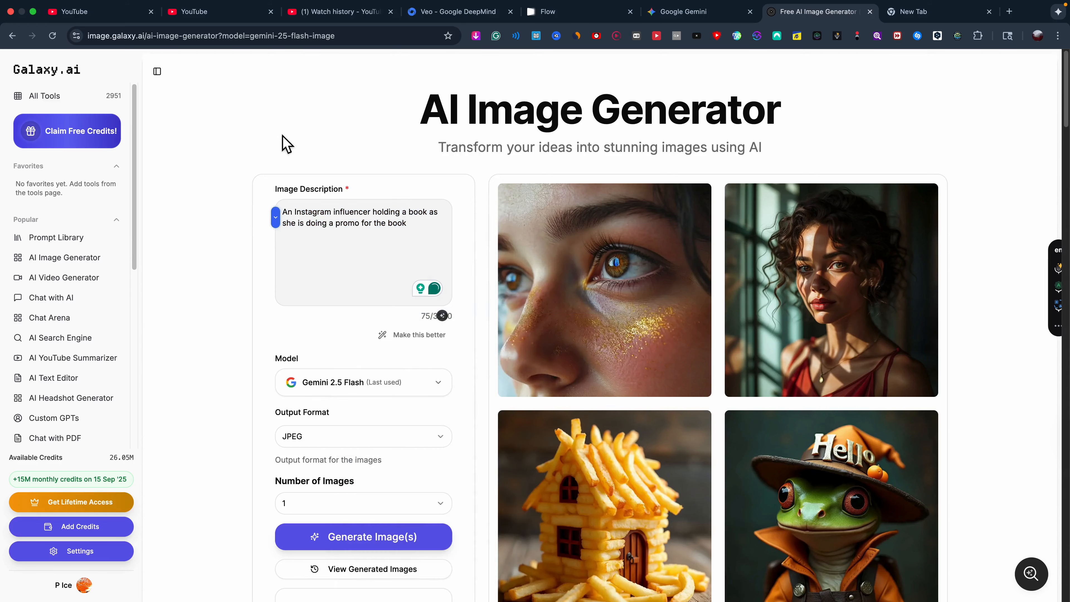
Return to the Galaxy.ai Image Tools home and reopen the AI Image Generator.
click(65, 70)
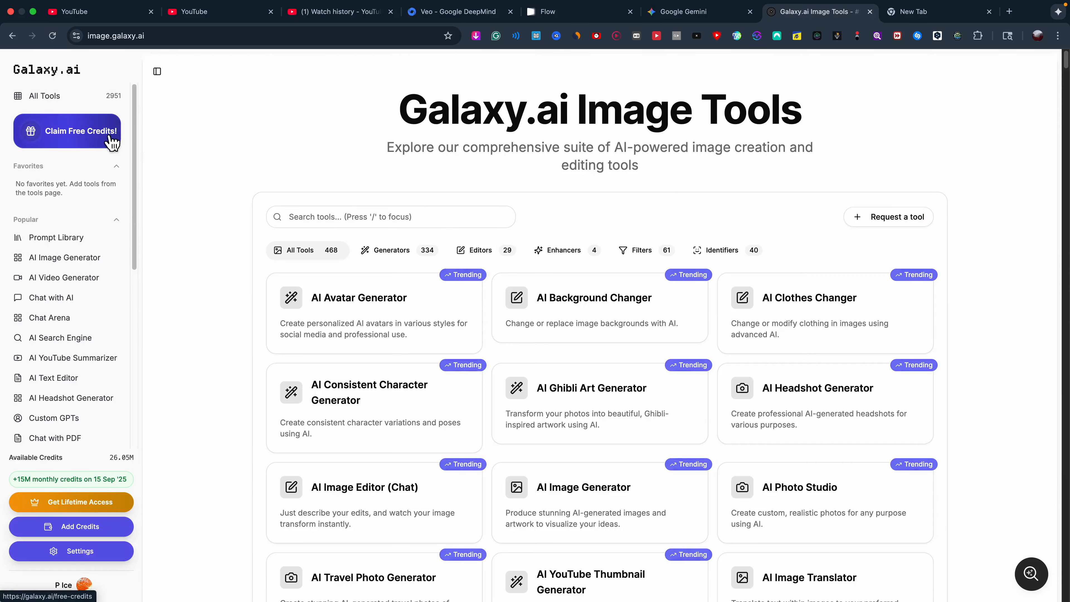
scroll(628, 383, down, 1)
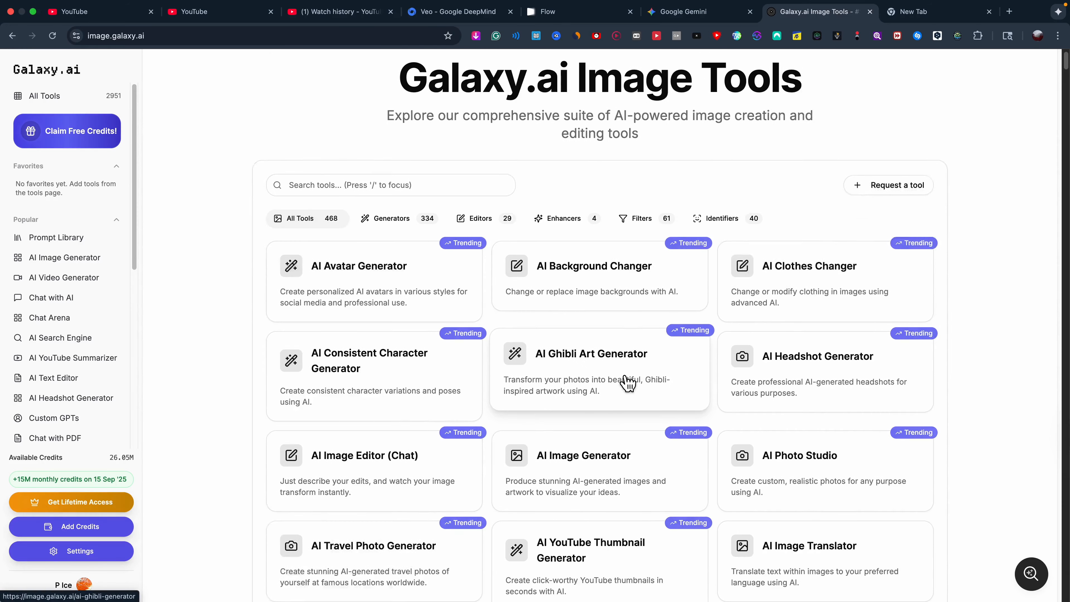
scroll(628, 383, up, 1)
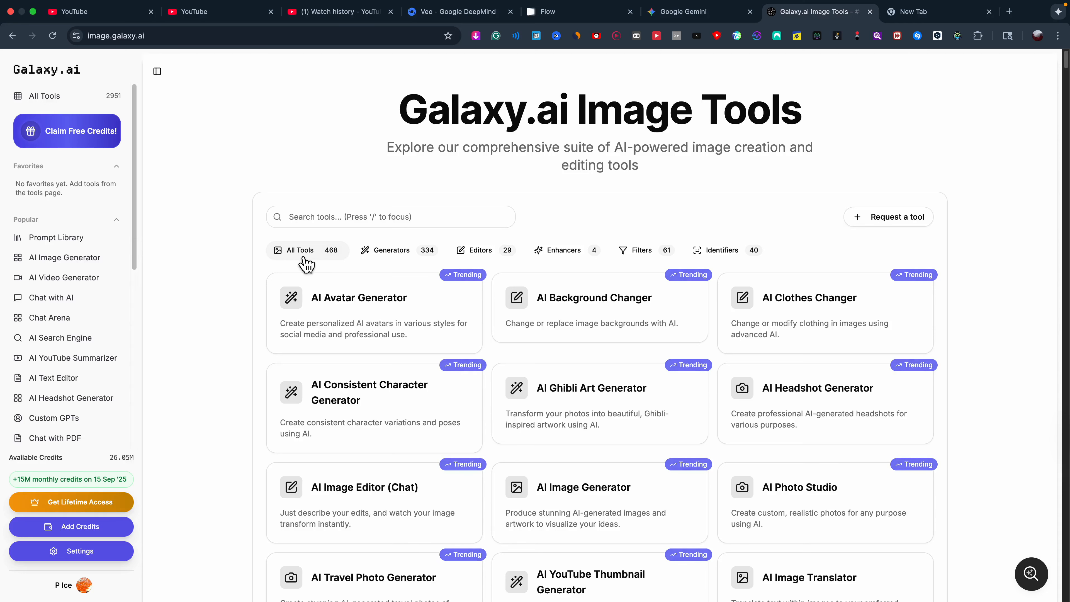
scroll(408, 333, down, 4)
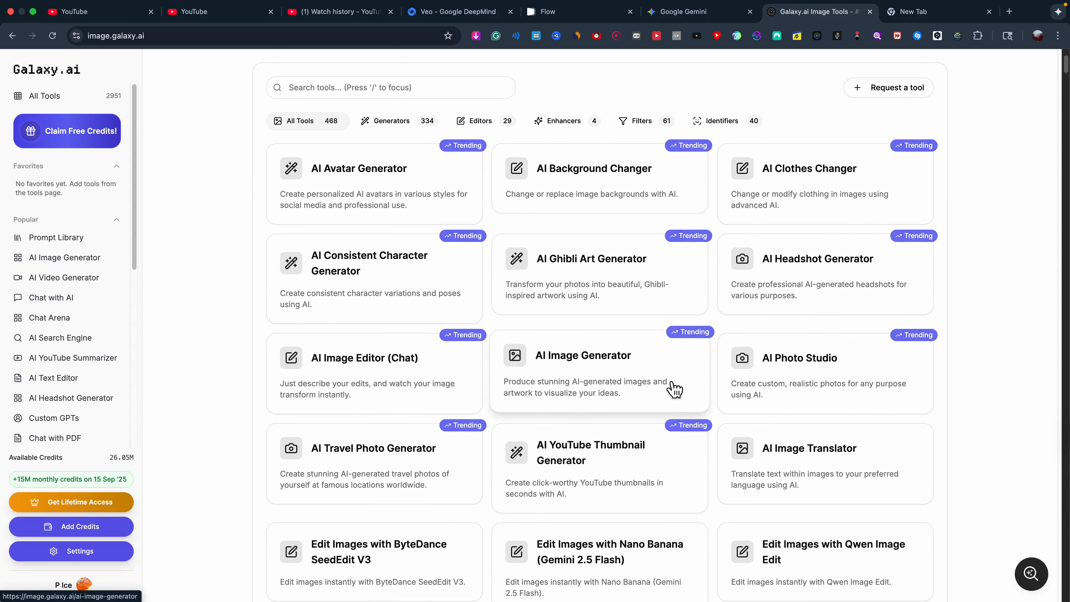
scroll(657, 386, down, 1)
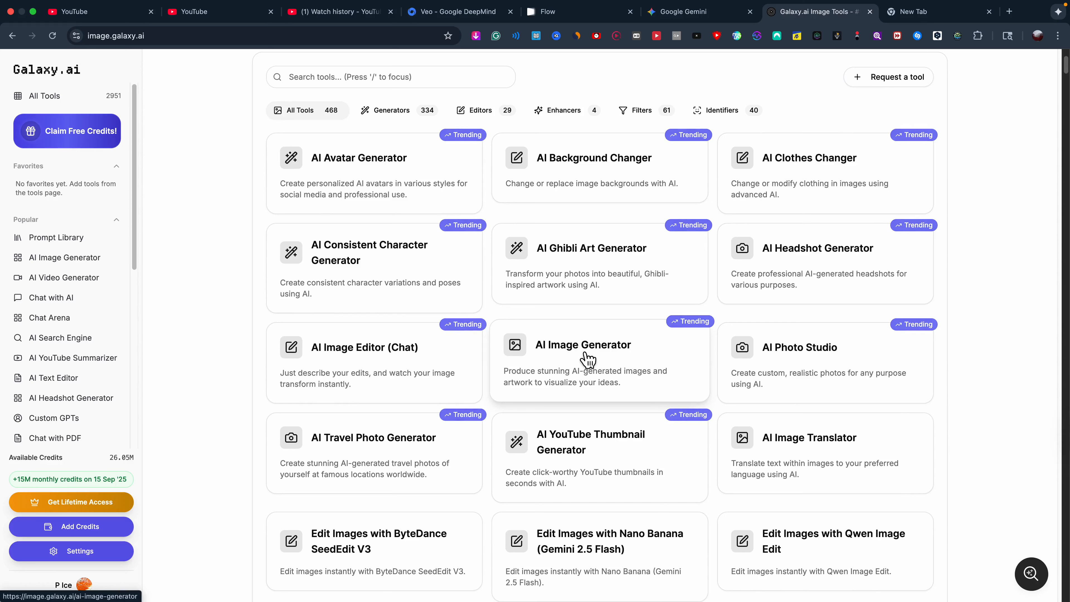
click(573, 369)
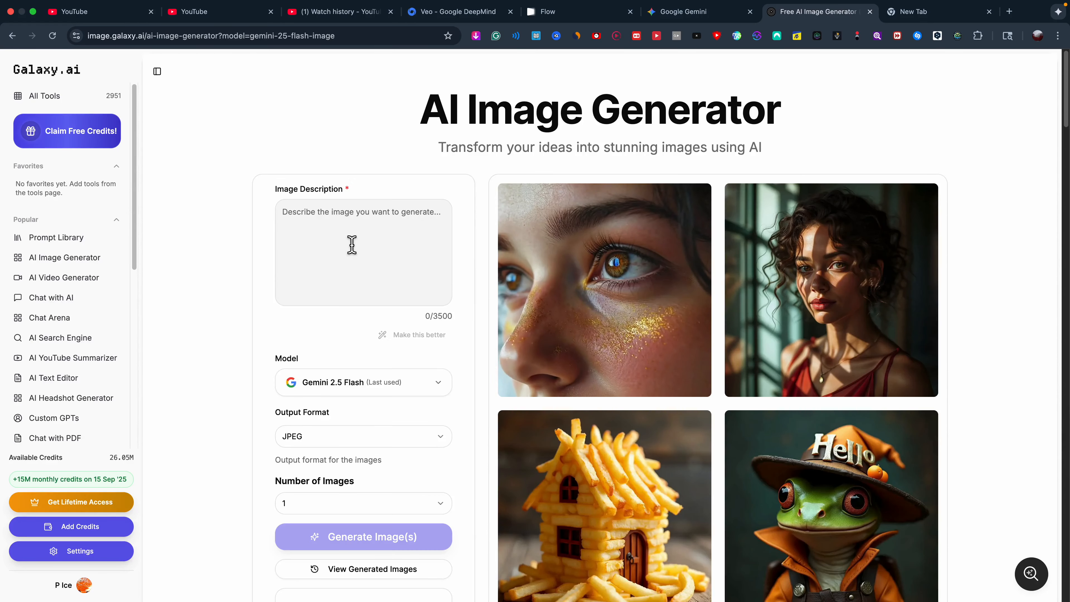
Paste the influencer-book prompt and generate images with Gemini 2.5 Flash.
click(350, 244)
right_click(306, 212)
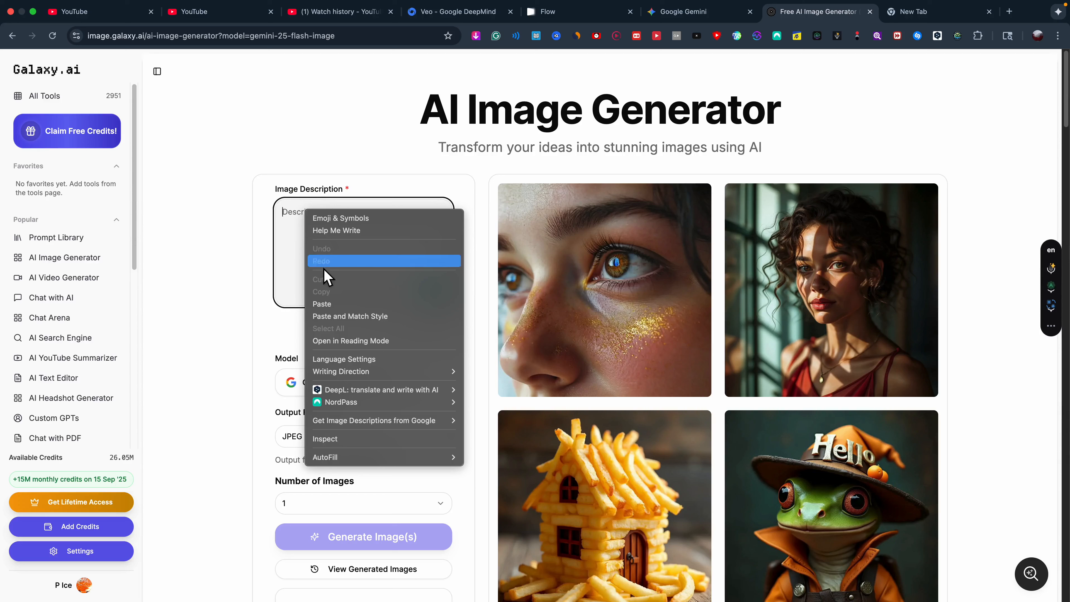
click(325, 304)
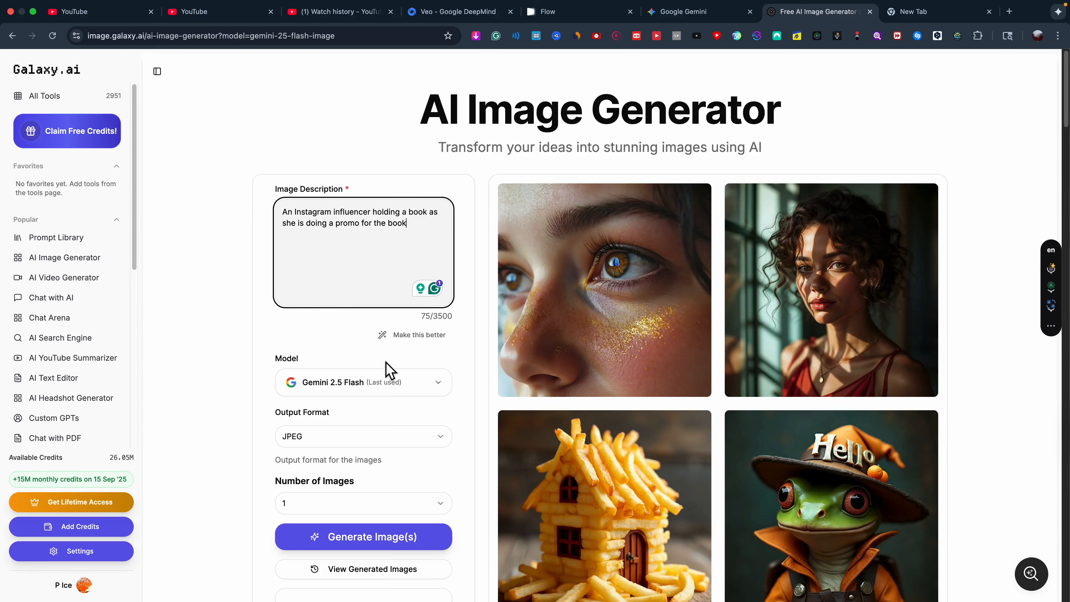
click(367, 542)
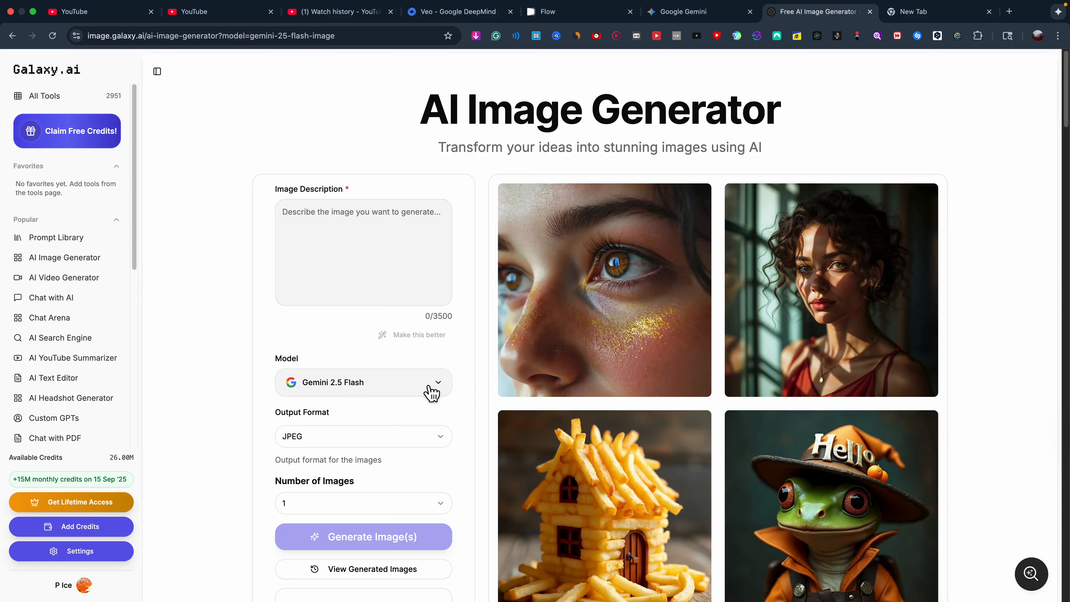
click(308, 231)
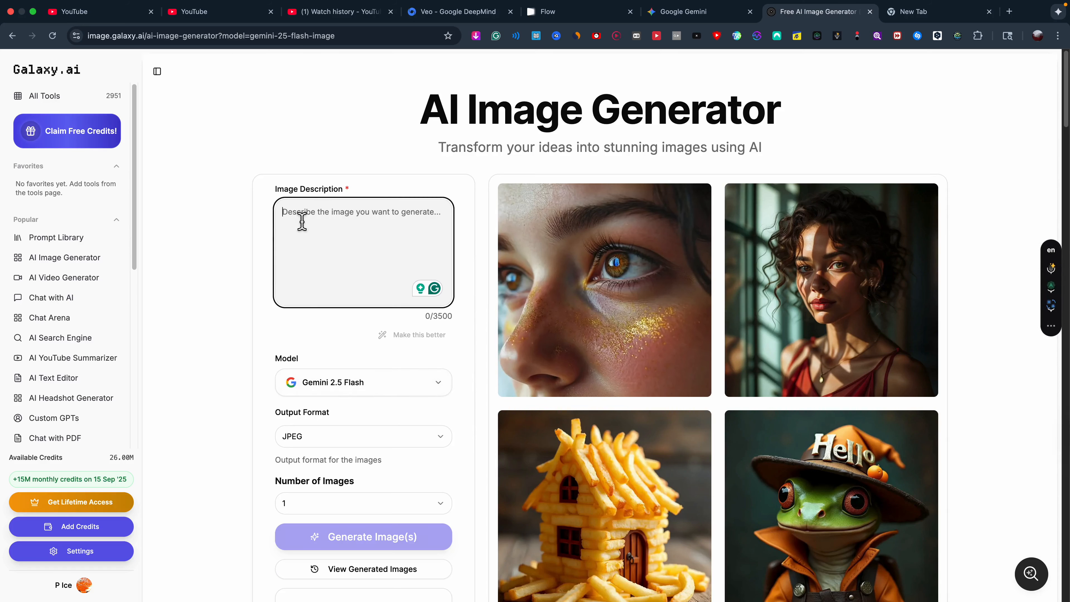
Choose Midjourney as the model and paste the influencer prompt into the description.
click(436, 383)
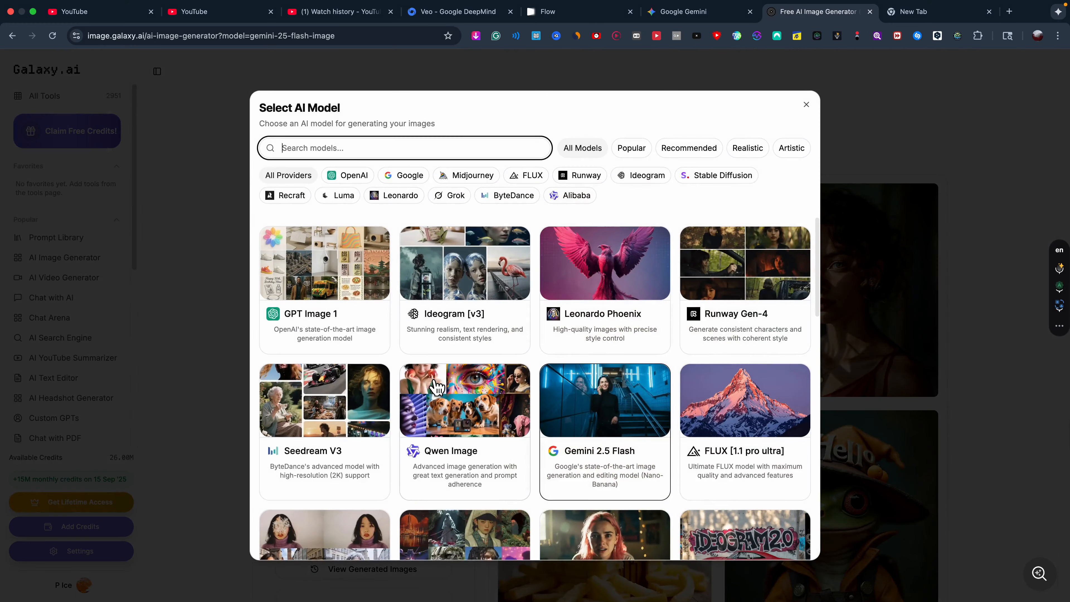
click(472, 177)
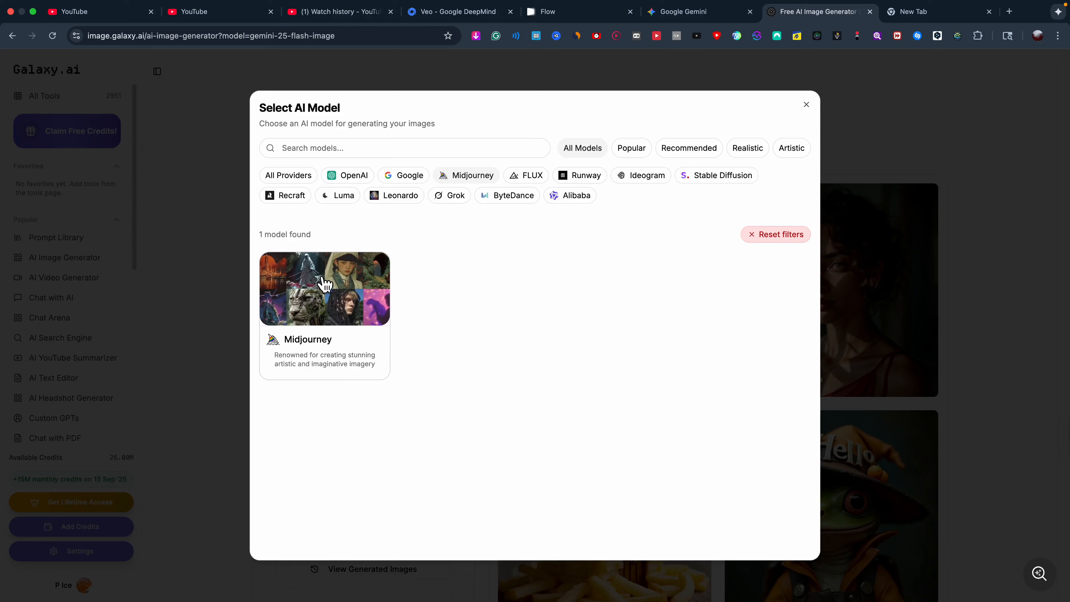
click(323, 292)
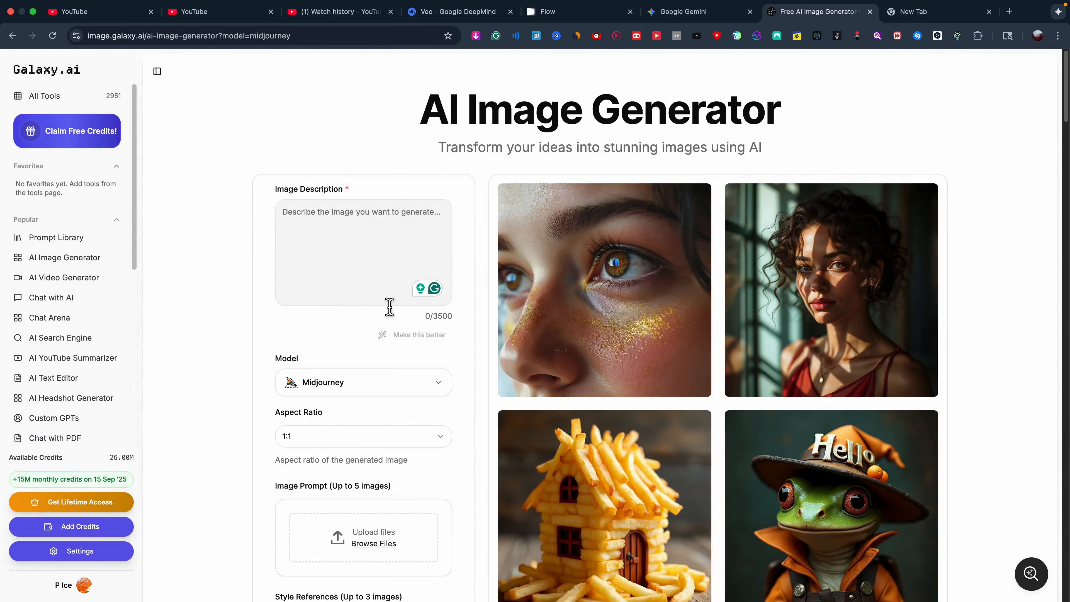
click(344, 239)
right_click(325, 227)
click(346, 311)
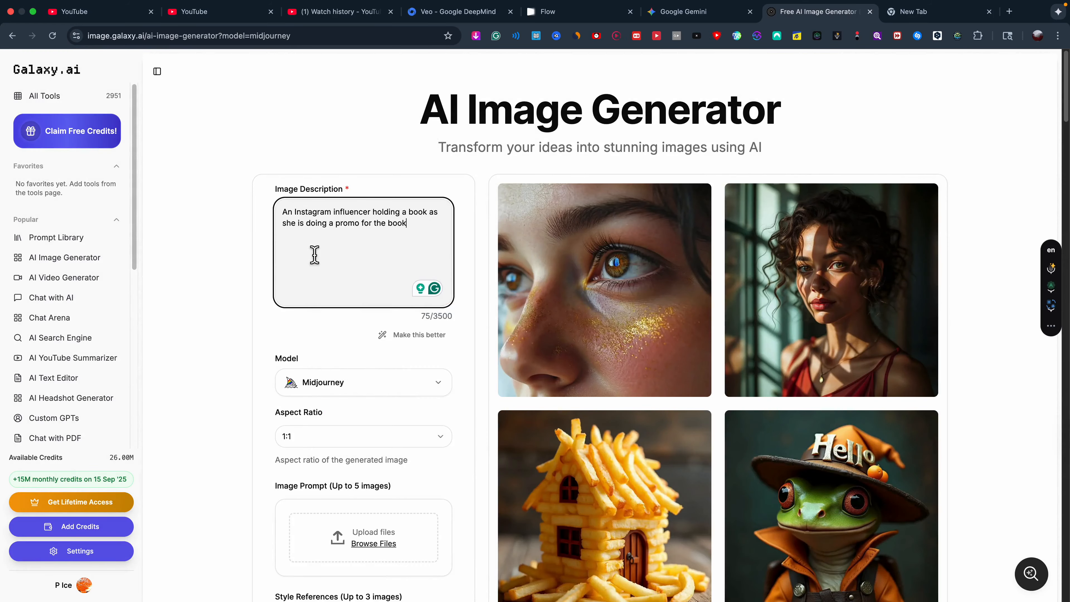
Set the aspect ratio to 3:4.
click(317, 441)
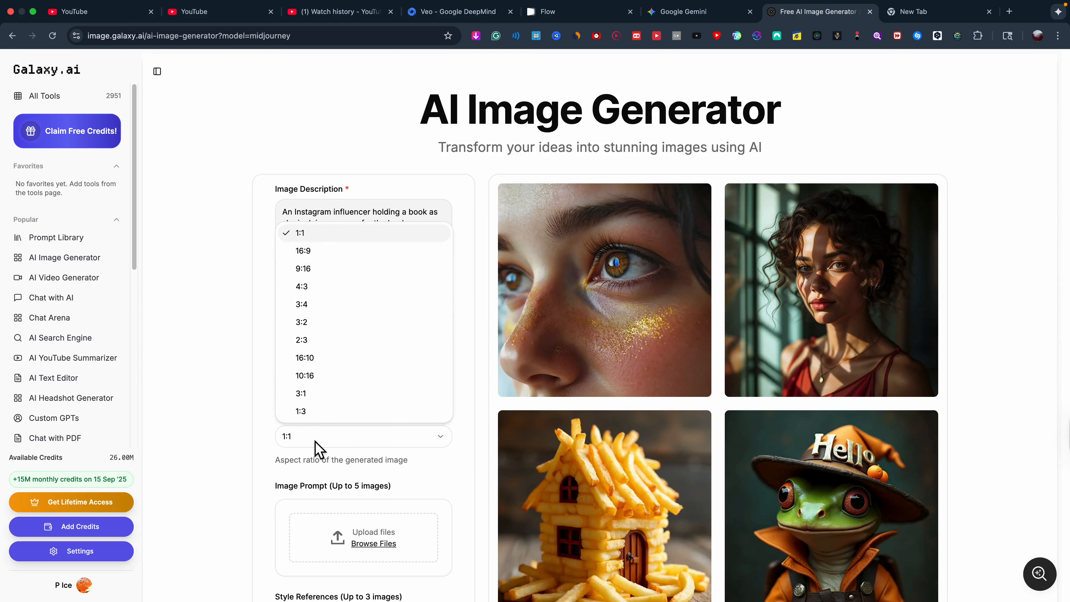
click(314, 312)
scroll(464, 497, down, 5)
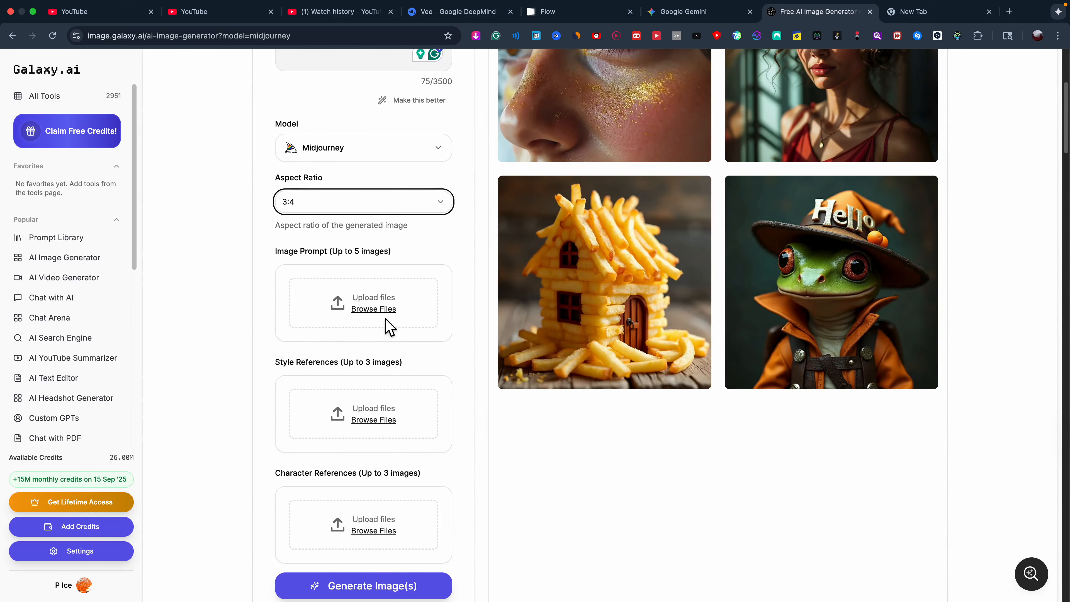
scroll(389, 328, down, 3)
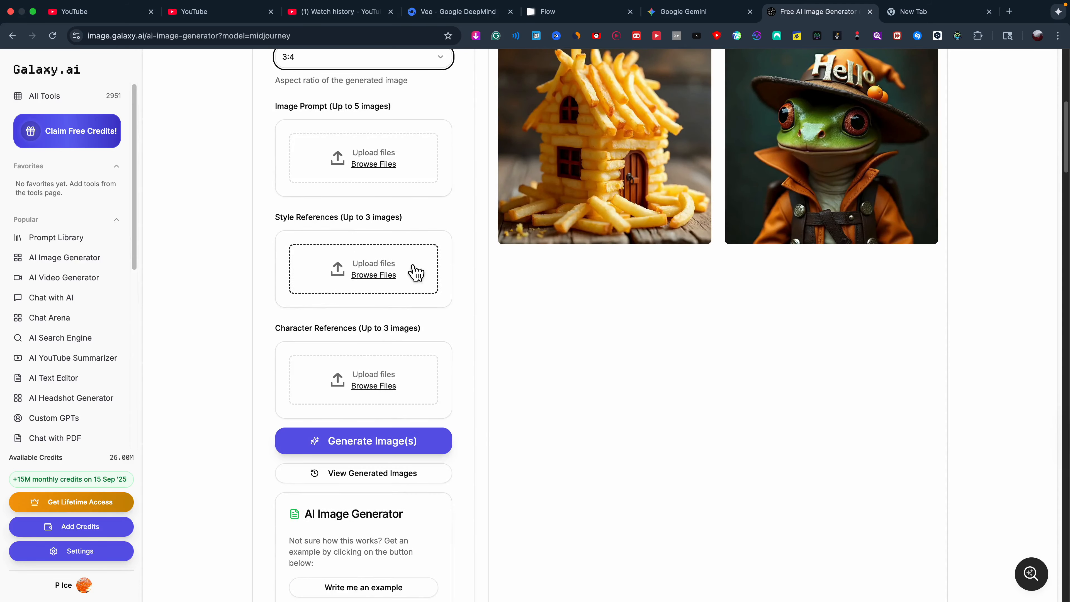
scroll(361, 294, down, 5)
scroll(362, 337, up, 12)
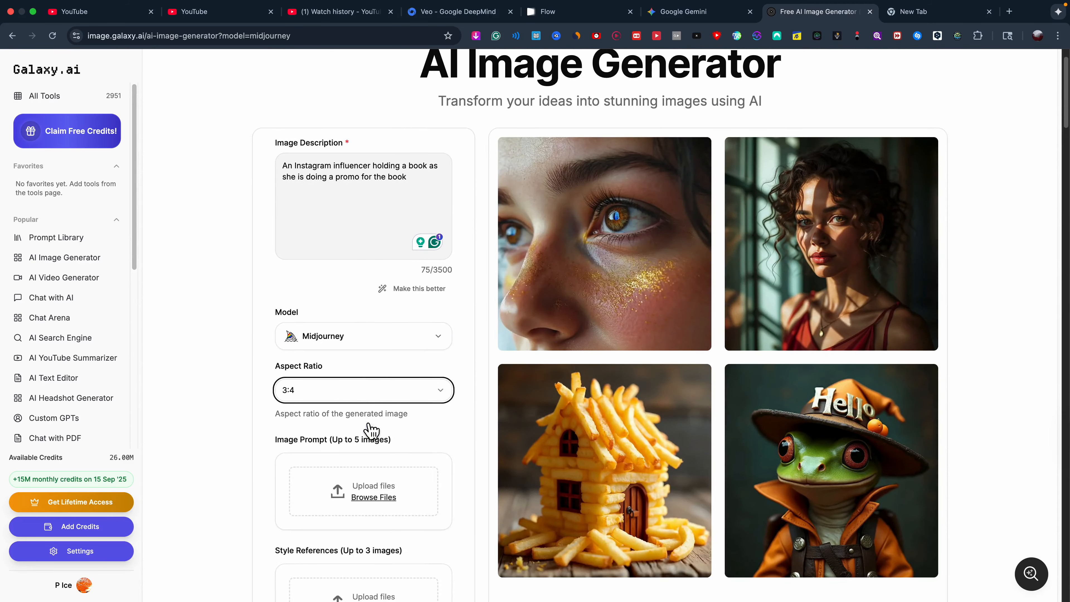
scroll(370, 430, down, 5)
scroll(371, 430, up, 6)
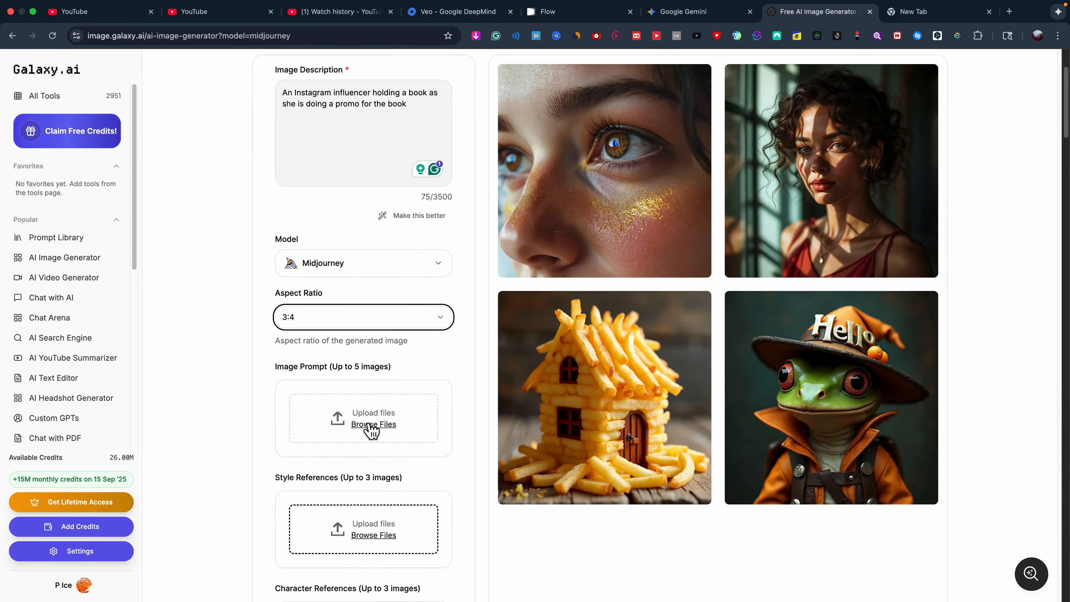
Enhance the prompt and apply Option 1: influencer holding an open book before a street mural.
click(418, 312)
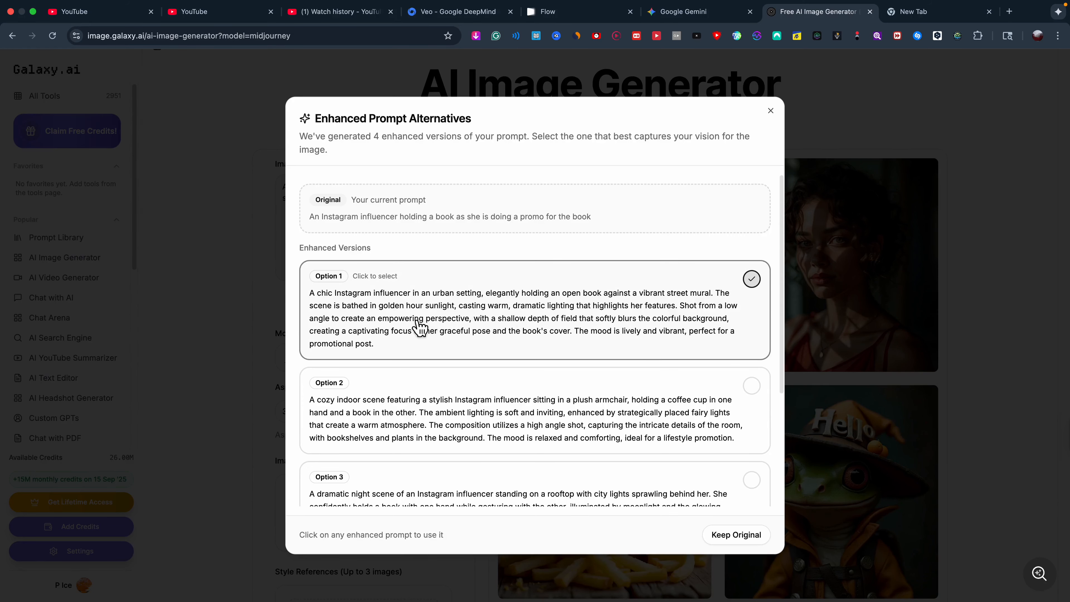
click(764, 290)
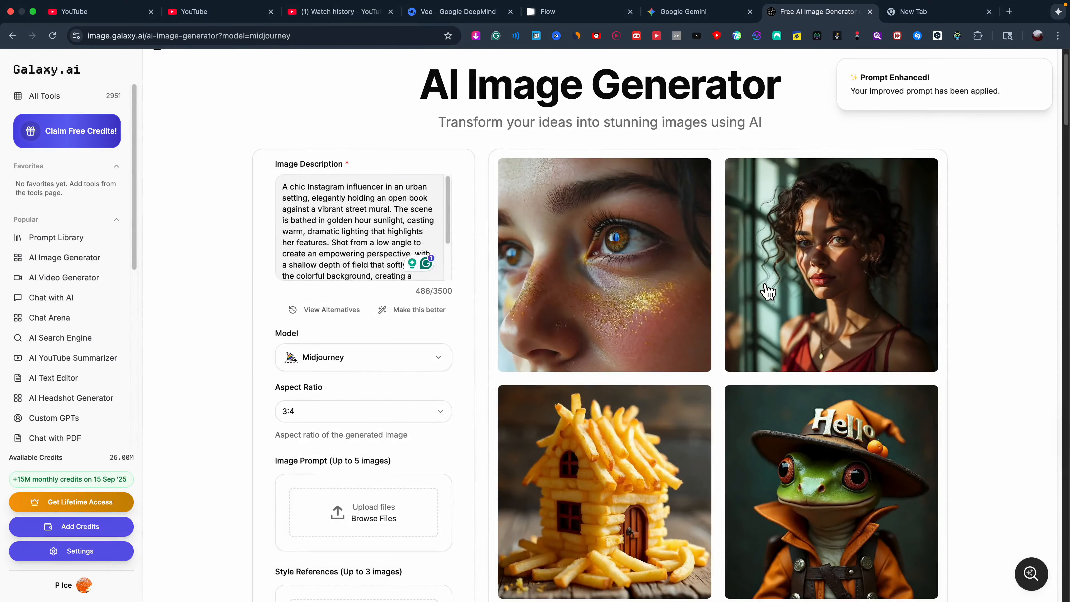
scroll(370, 299, down, 10)
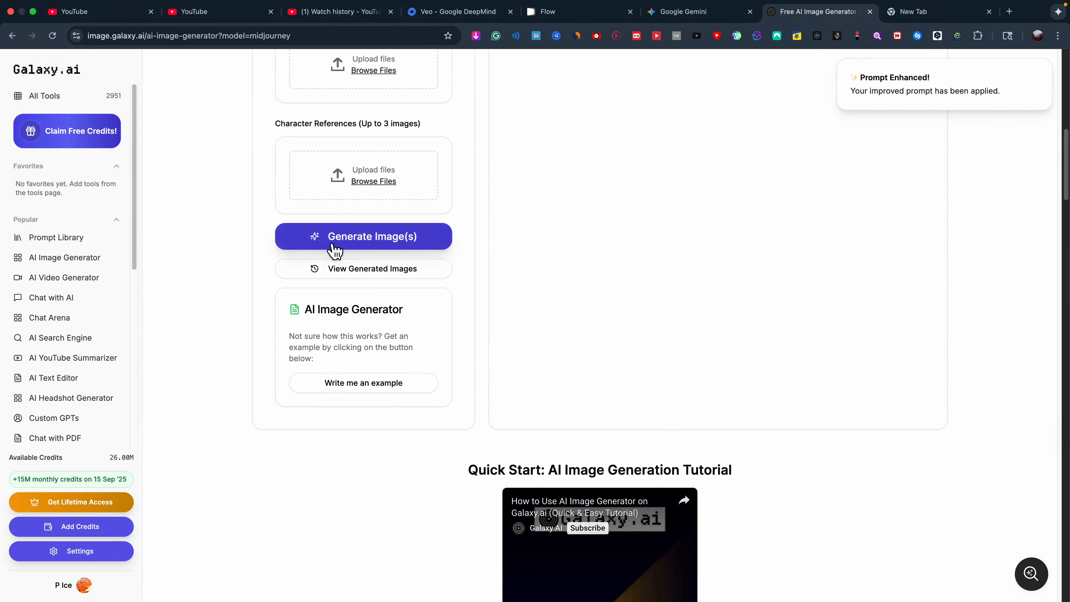
Generate four Midjourney images and load the third one into the Image Editor.
click(396, 246)
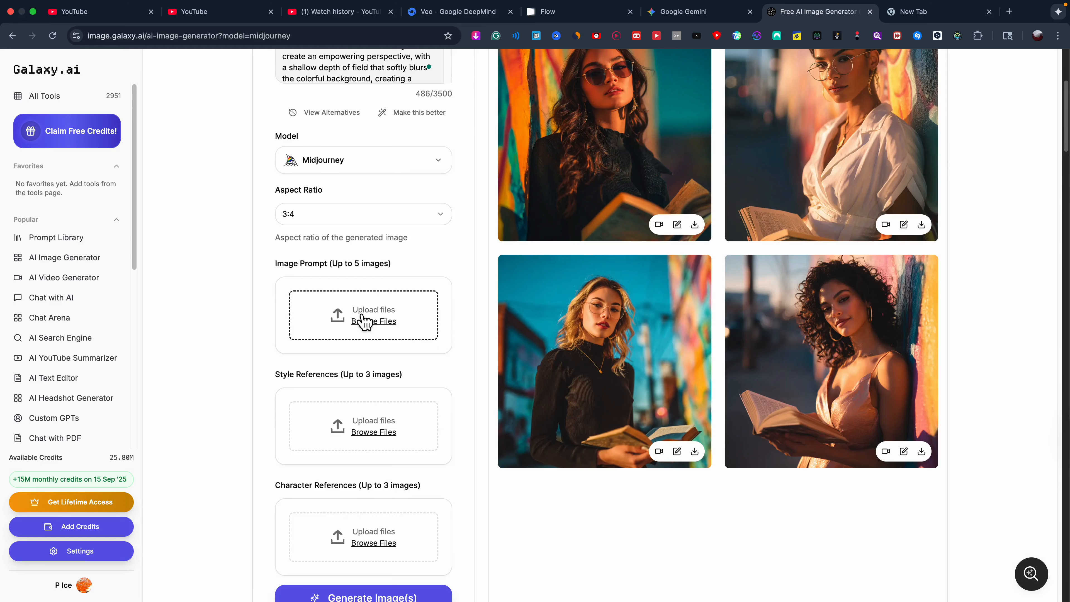
scroll(360, 320, up, 5)
scroll(356, 316, down, 4)
scroll(358, 313, up, 4)
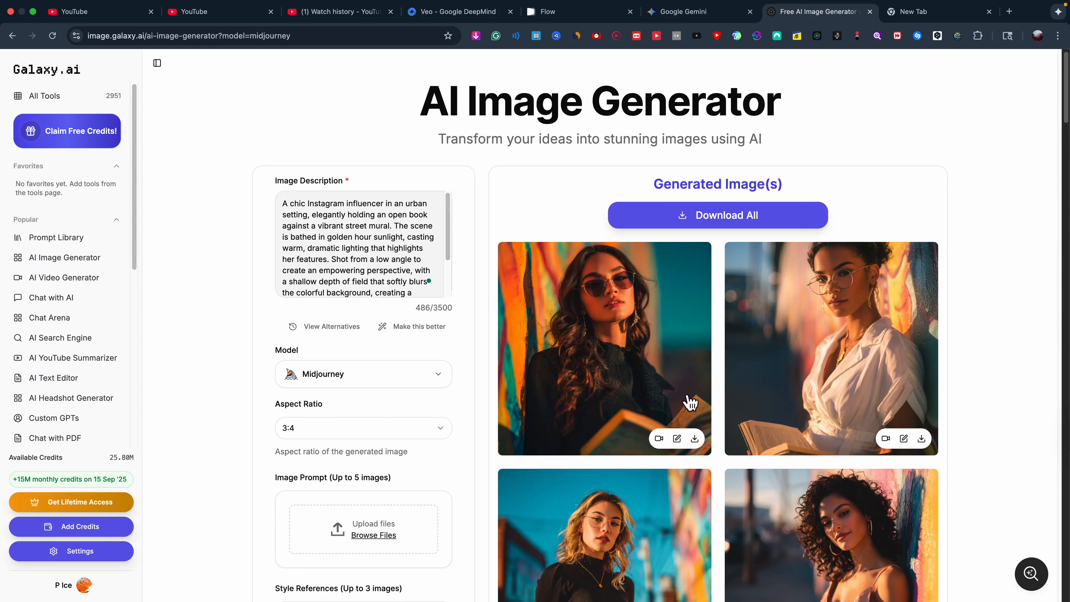
scroll(672, 407, down, 4)
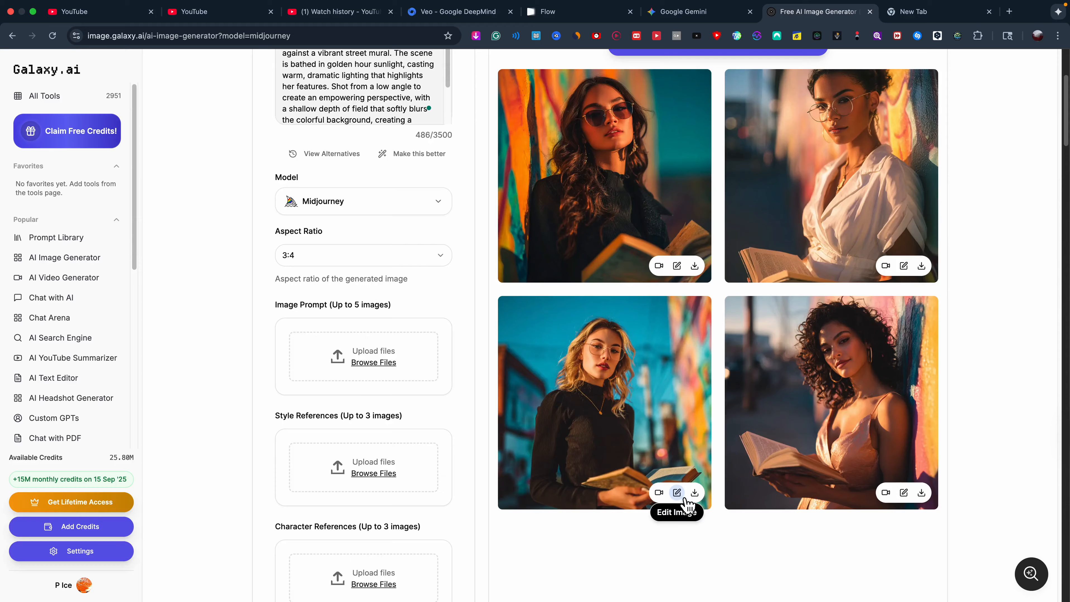
click(677, 493)
Dictate an edit asking her to hold the book in two hands showing its front, generating V1.
scroll(385, 421, down, 4)
click(371, 486)
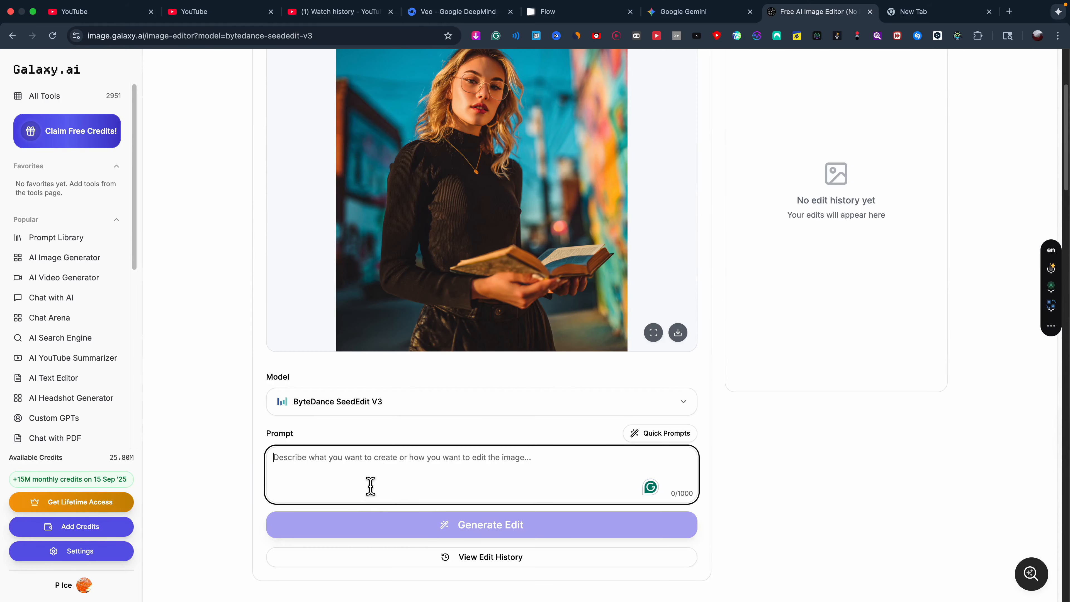
click(1051, 268)
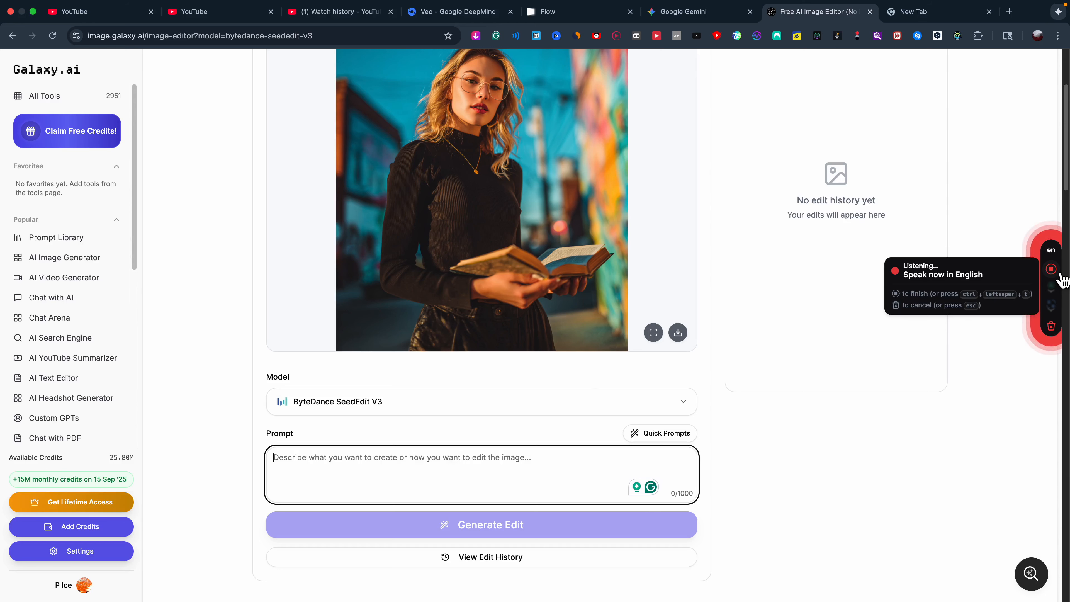
click(1051, 269)
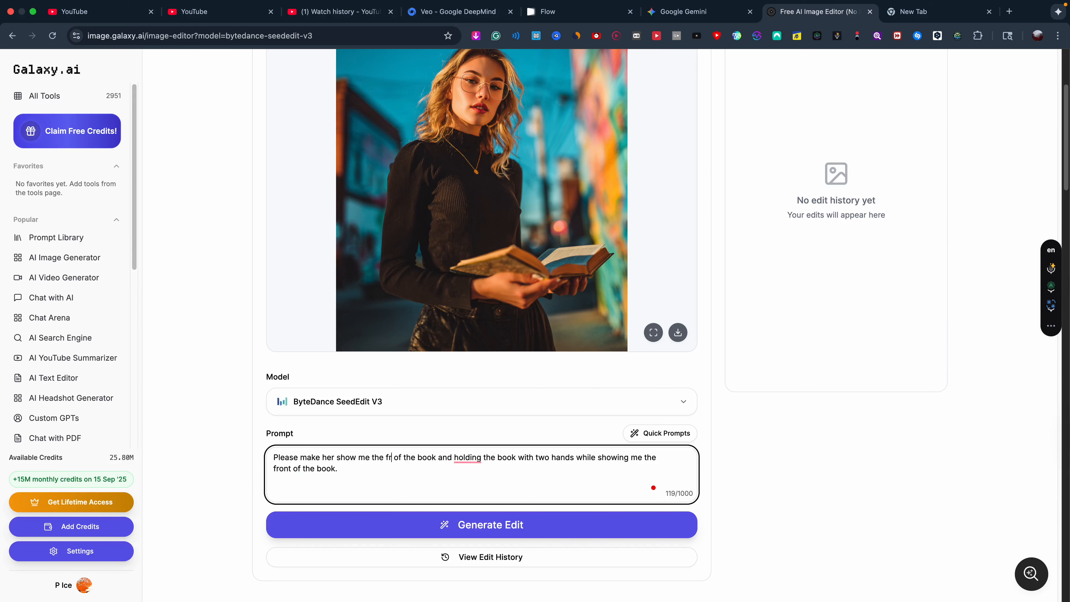
click(467, 537)
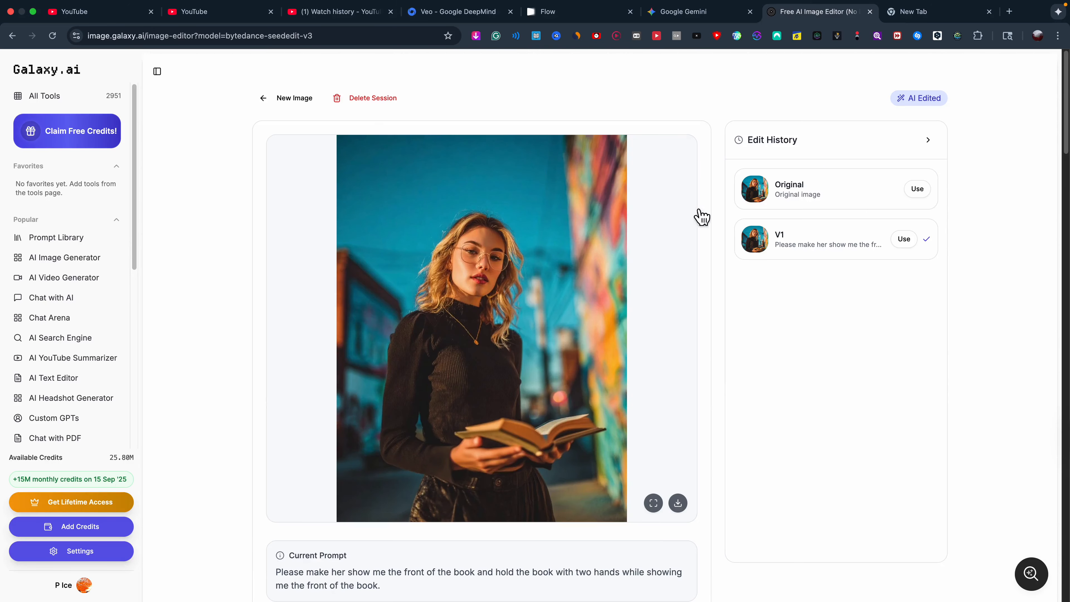
Copy the query 'books reviews' and run it as a Google search in the new tab.
click(946, 17)
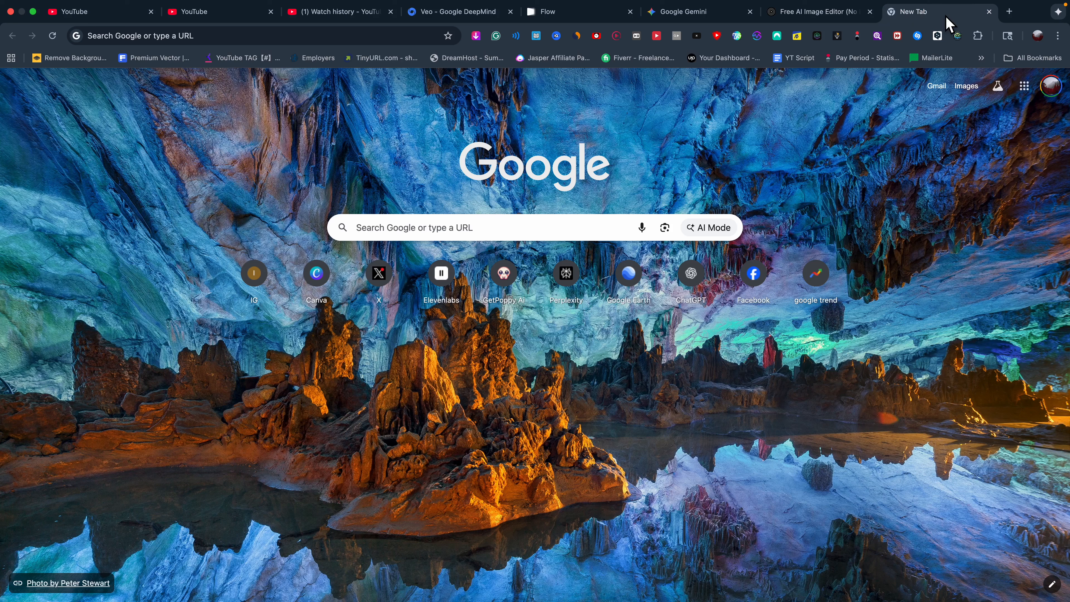
click(416, 227)
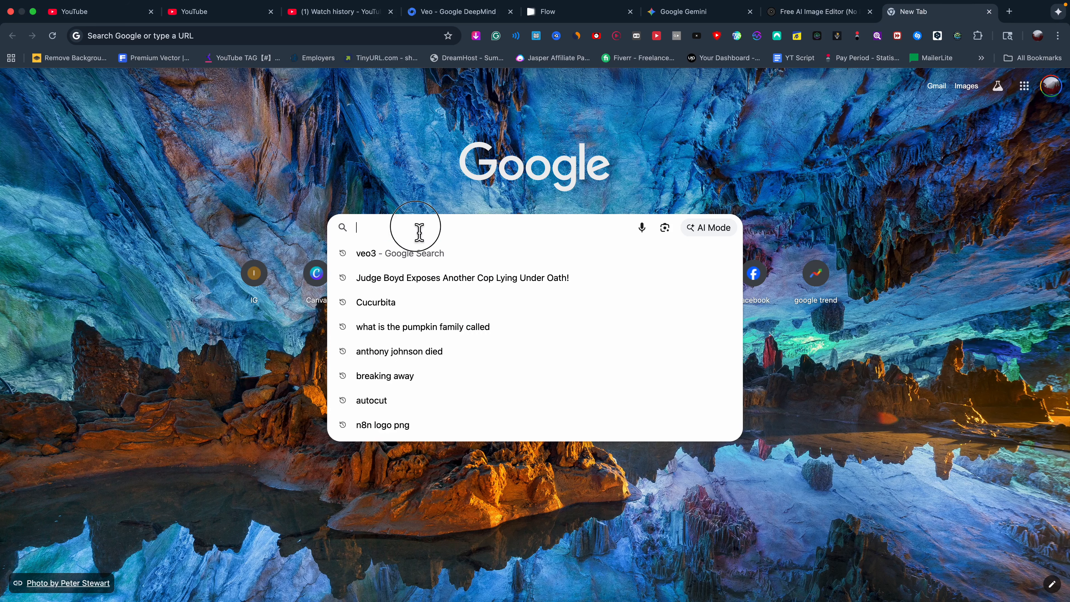
text(books reviews)
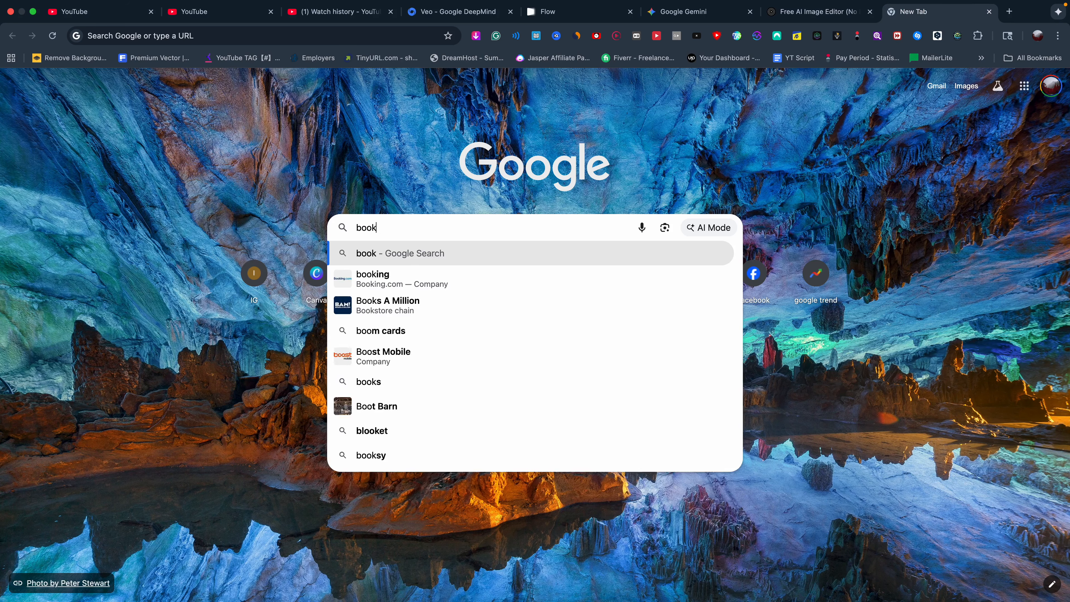
key(super+a)
right_click(401, 224)
click(438, 312)
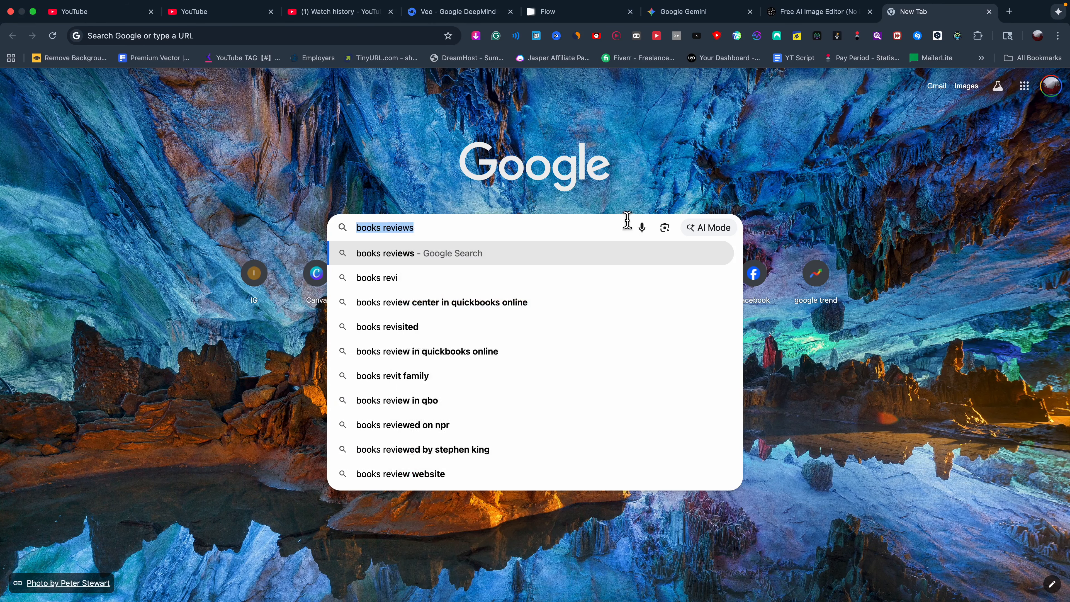
key(Return)
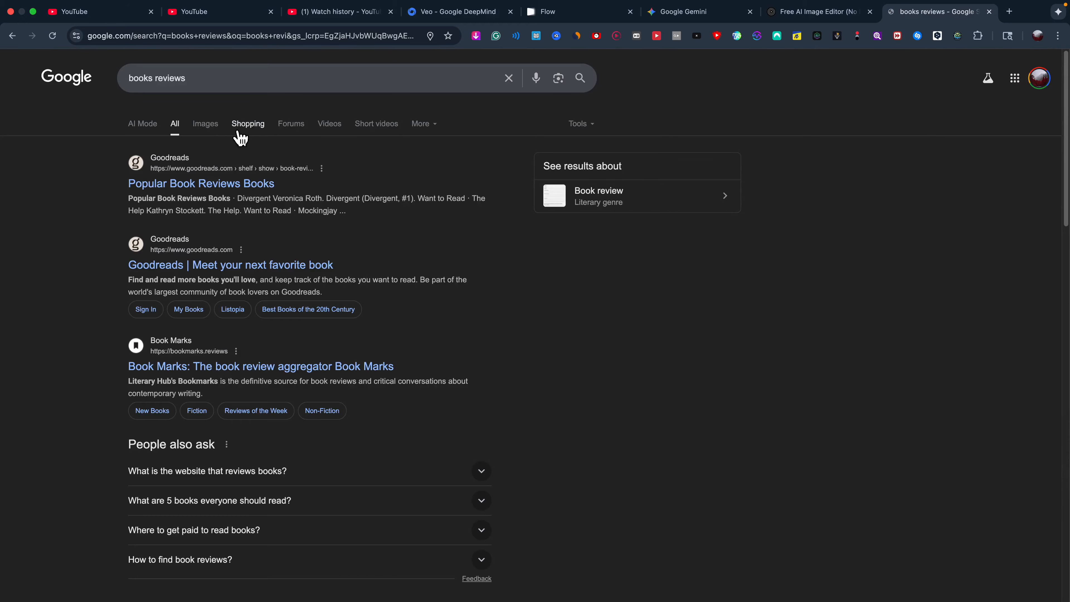
Browse the Google Images results for 'books reviews'.
click(205, 124)
scroll(666, 270, down, 5)
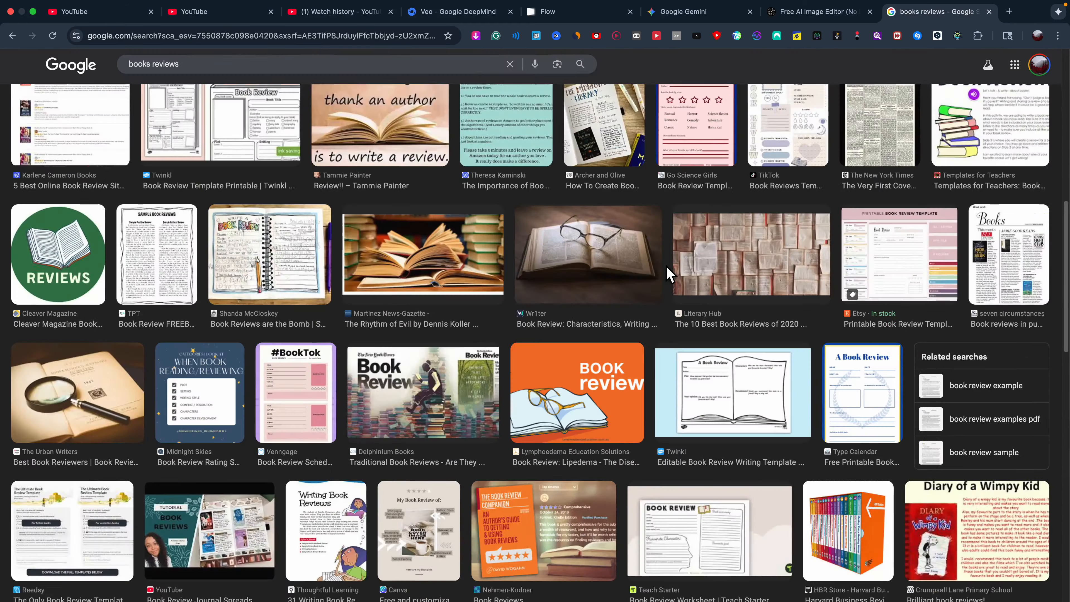
scroll(670, 274, down, 10)
scroll(673, 277, down, 10)
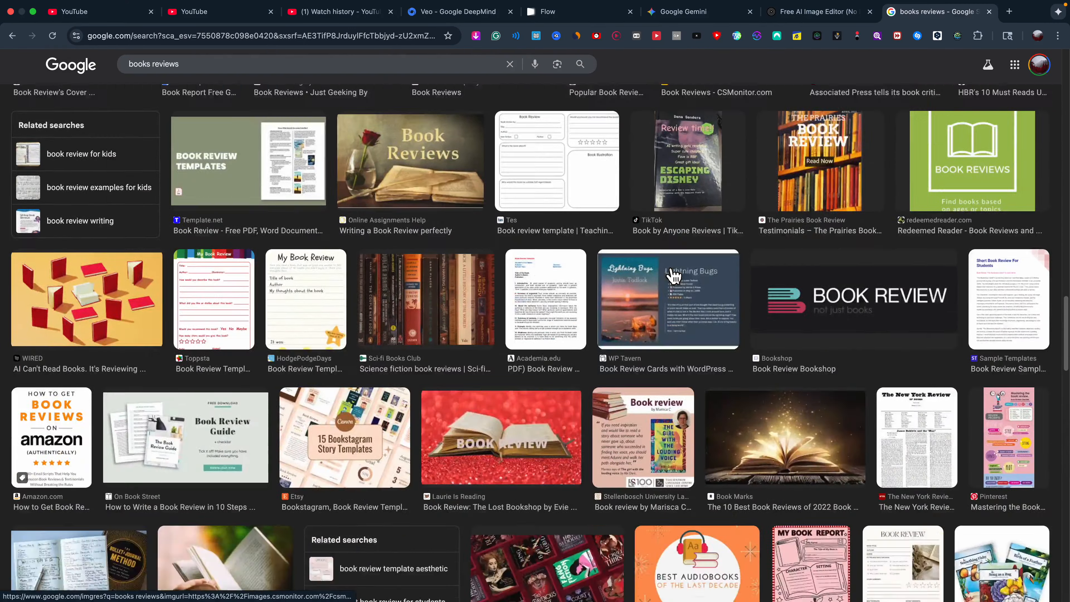
scroll(674, 276, down, 5)
Reselect the query, then switch to the YouTube tab's search box.
click(292, 68)
right_click(294, 65)
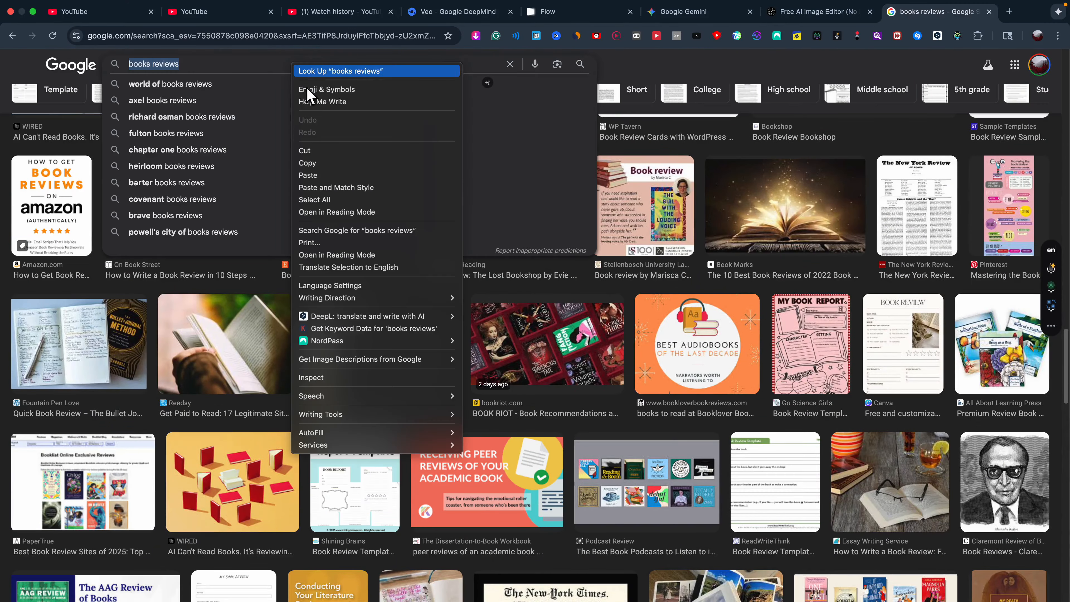
click(327, 163)
click(219, 11)
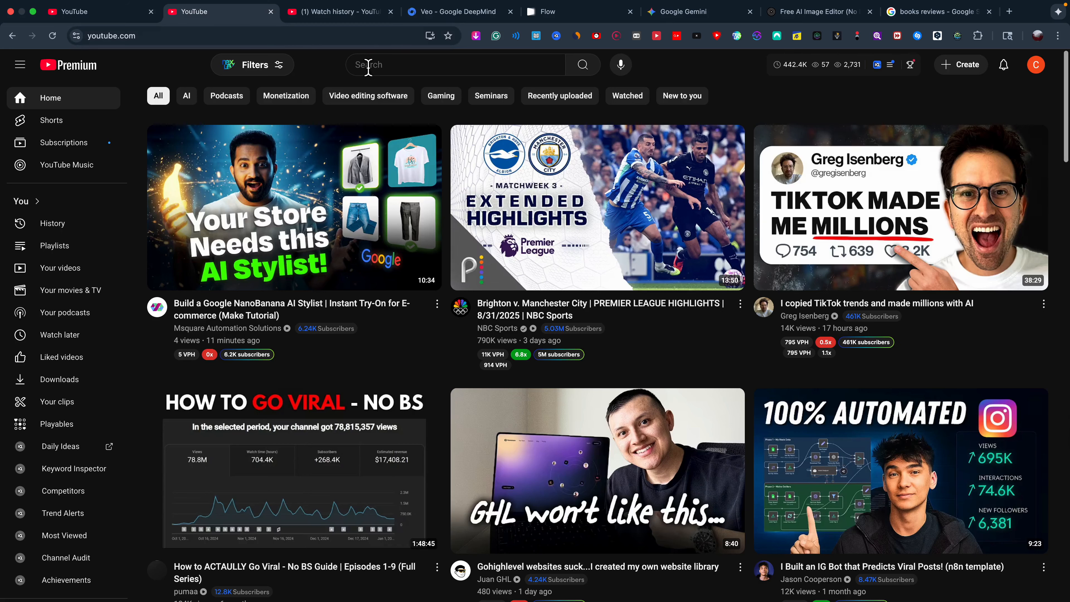
click(381, 65)
Search YouTube for 'books reviews' and scroll through the results.
right_click(381, 64)
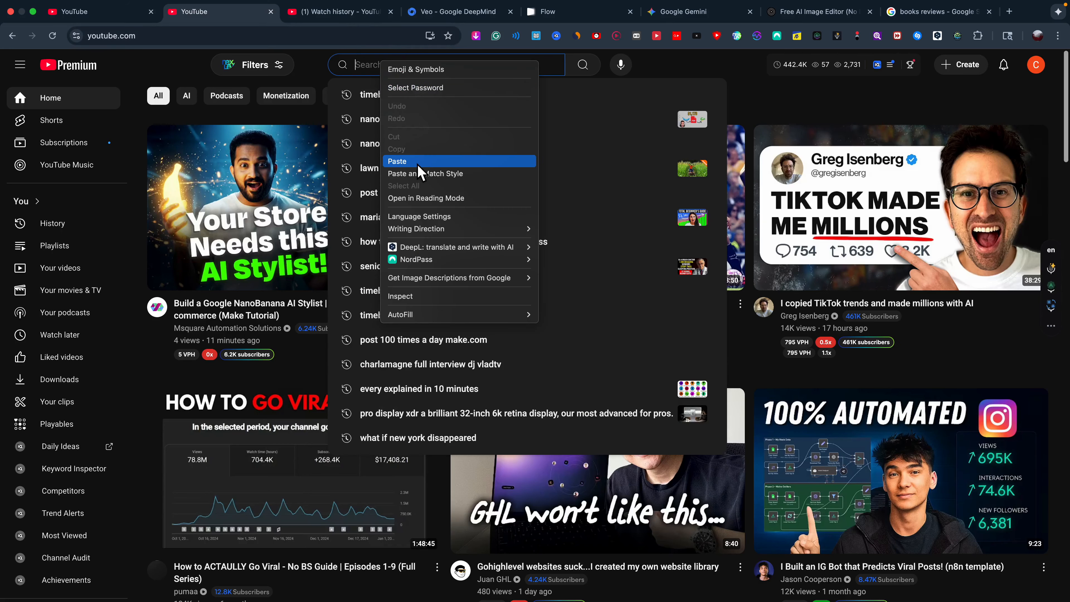
click(418, 165)
key(Return)
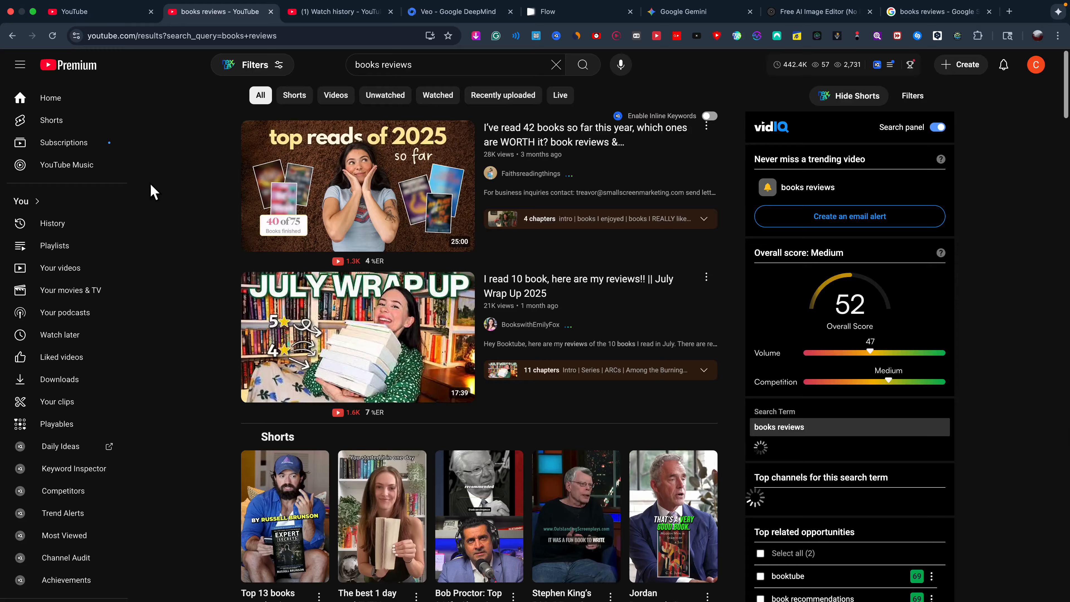
scroll(156, 194, down, 12)
scroll(166, 196, down, 10)
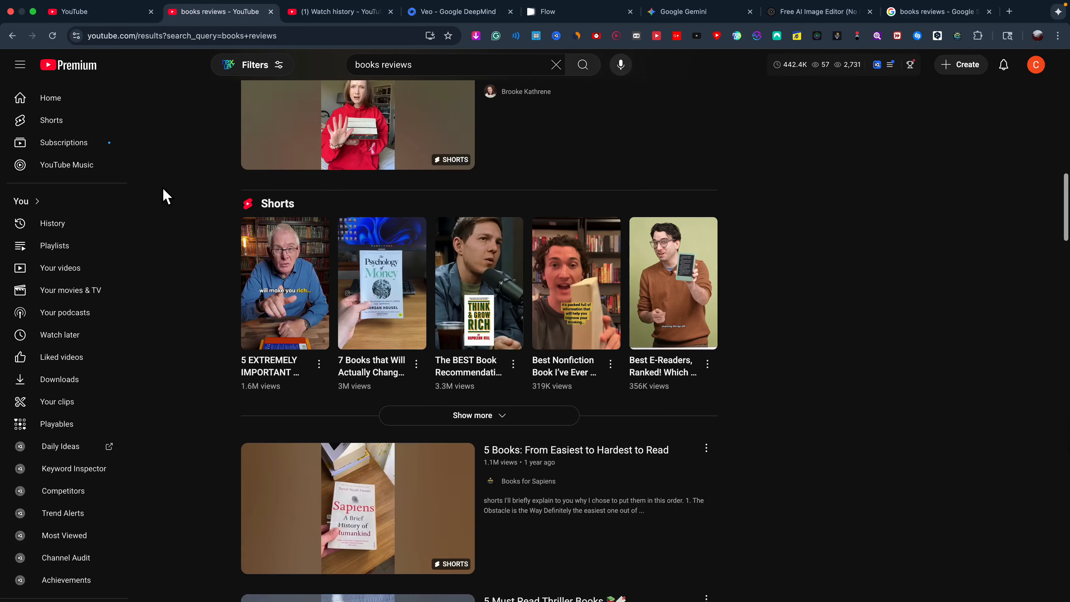
scroll(165, 195, up, 3)
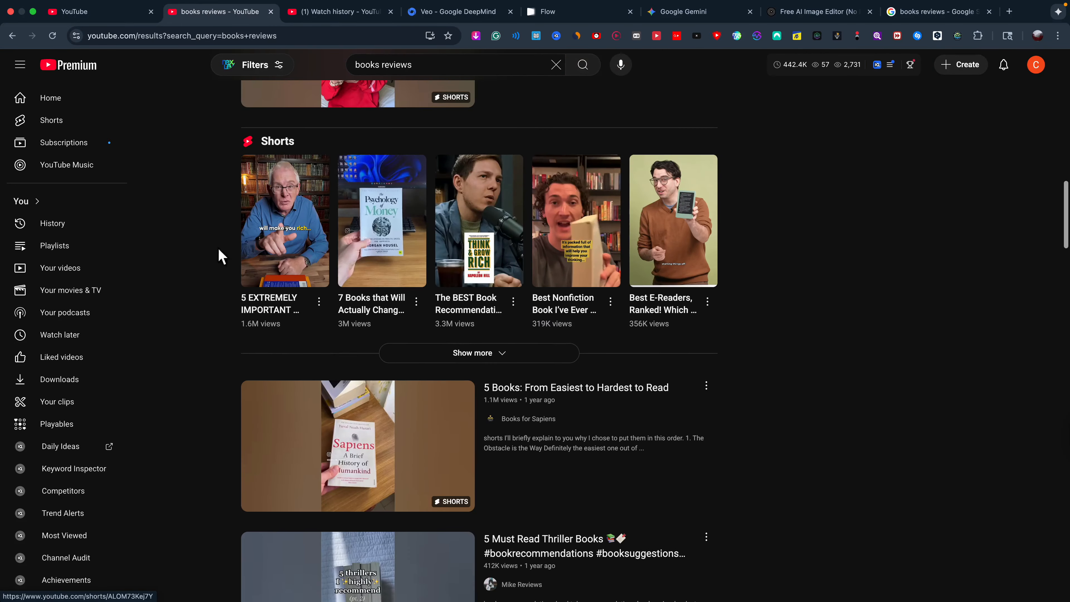
scroll(154, 256, down, 11)
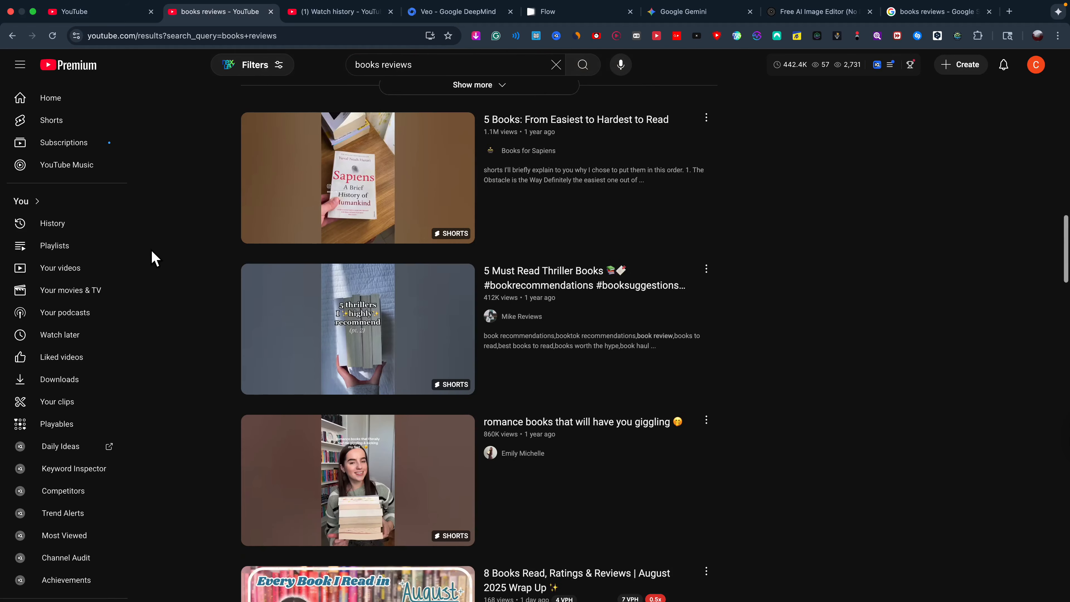
scroll(154, 257, down, 12)
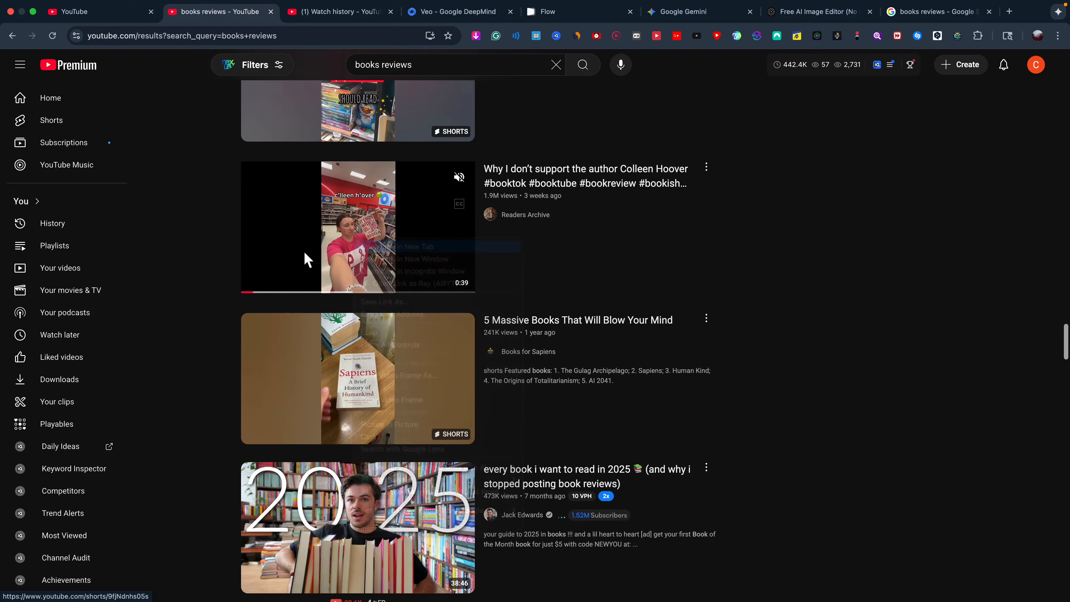
Open the Colleen Hoover short, favourite-series review and eBook videos in background tabs.
super+click(306, 255)
scroll(236, 268, down, 9)
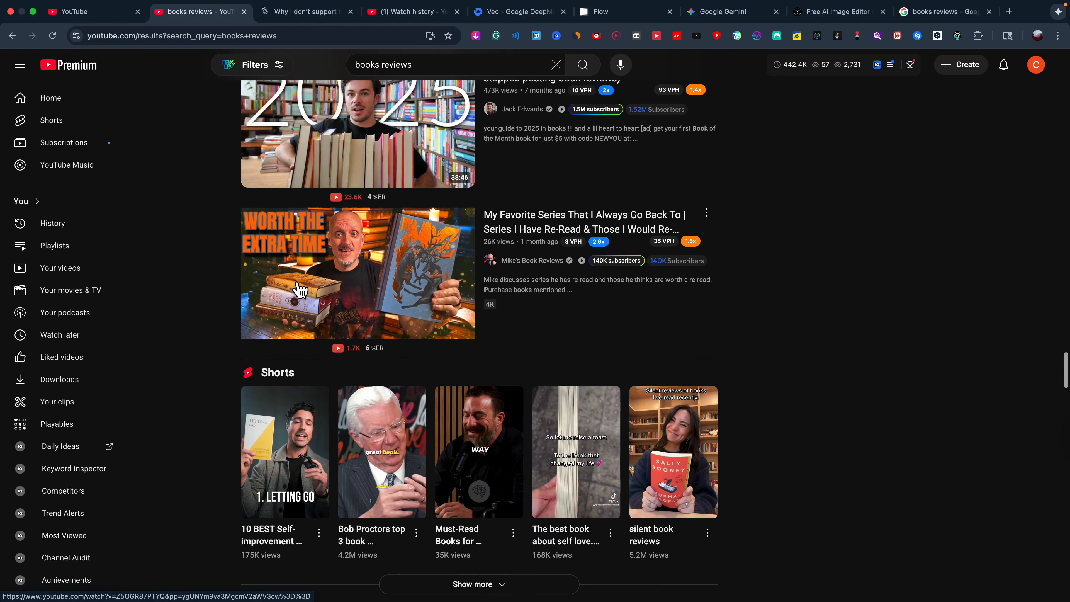
super+click(372, 297)
scroll(179, 210, down, 10)
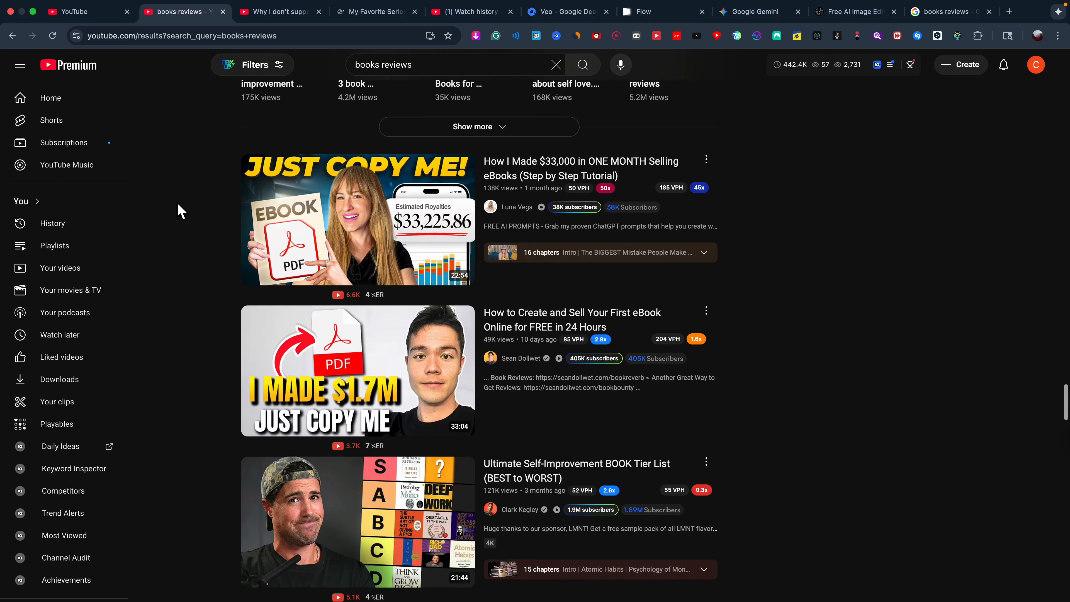
super+click(279, 230)
scroll(180, 216, down, 17)
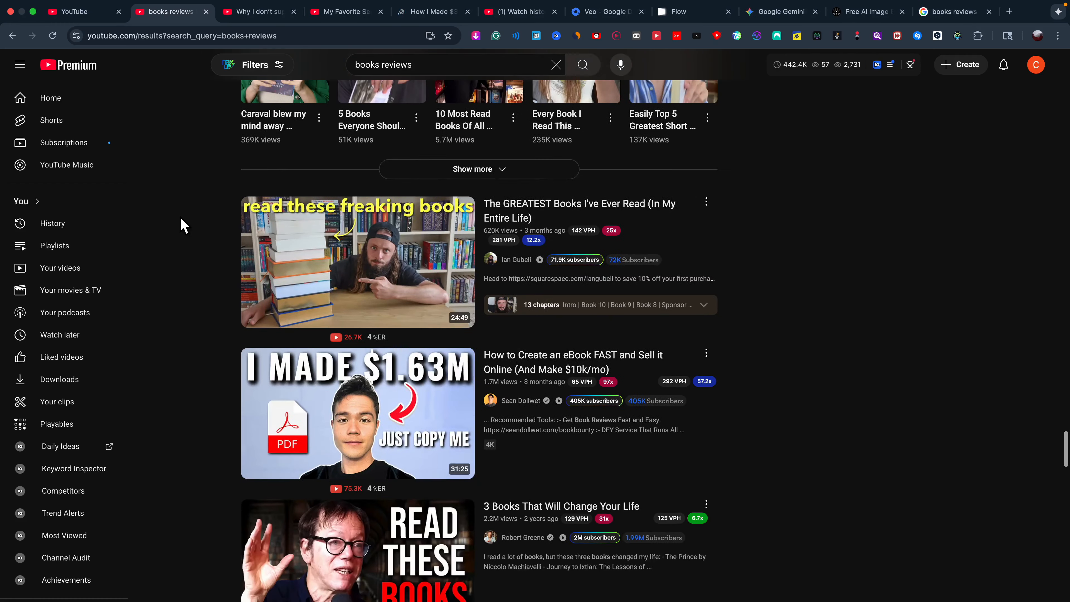
scroll(180, 218, down, 12)
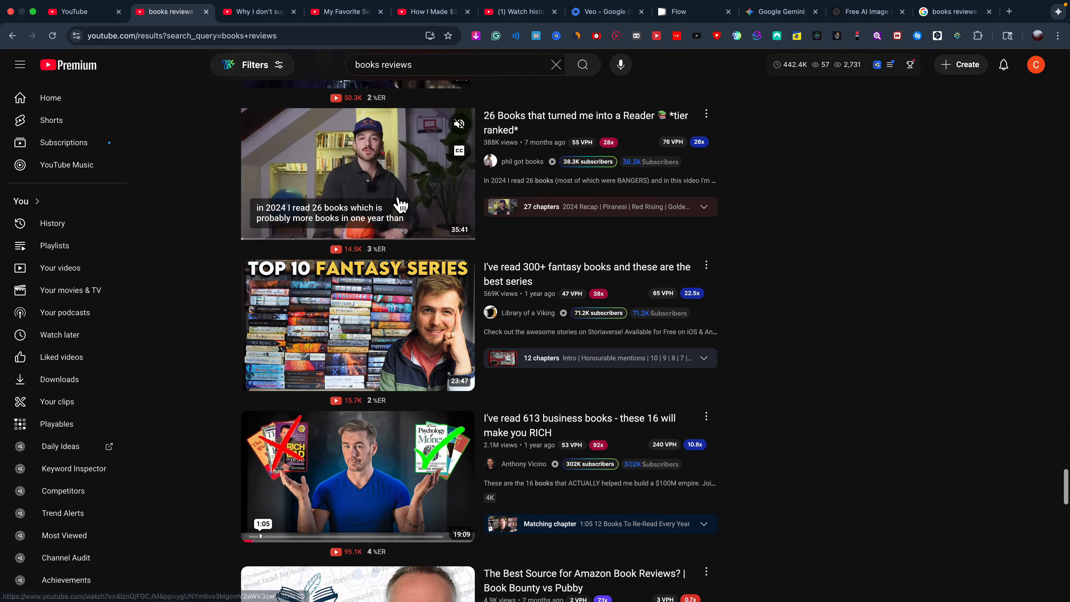
Open '26 Books that turned me into a Reader', copy its thumbnail, and go to Canva.
right_click(471, 162)
click(544, 172)
click(469, 13)
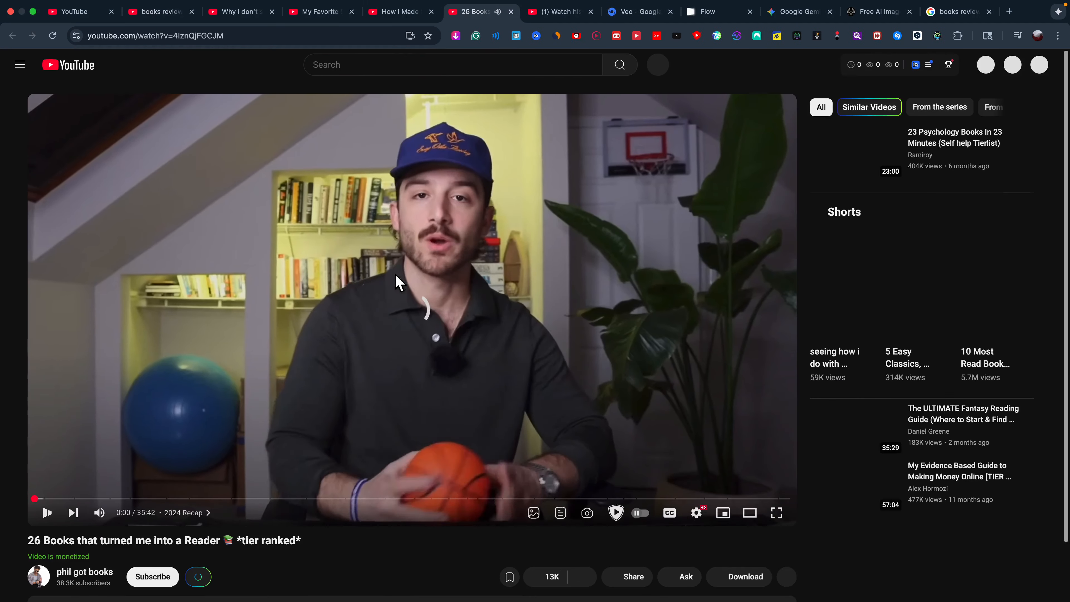
click(390, 282)
click(872, 353)
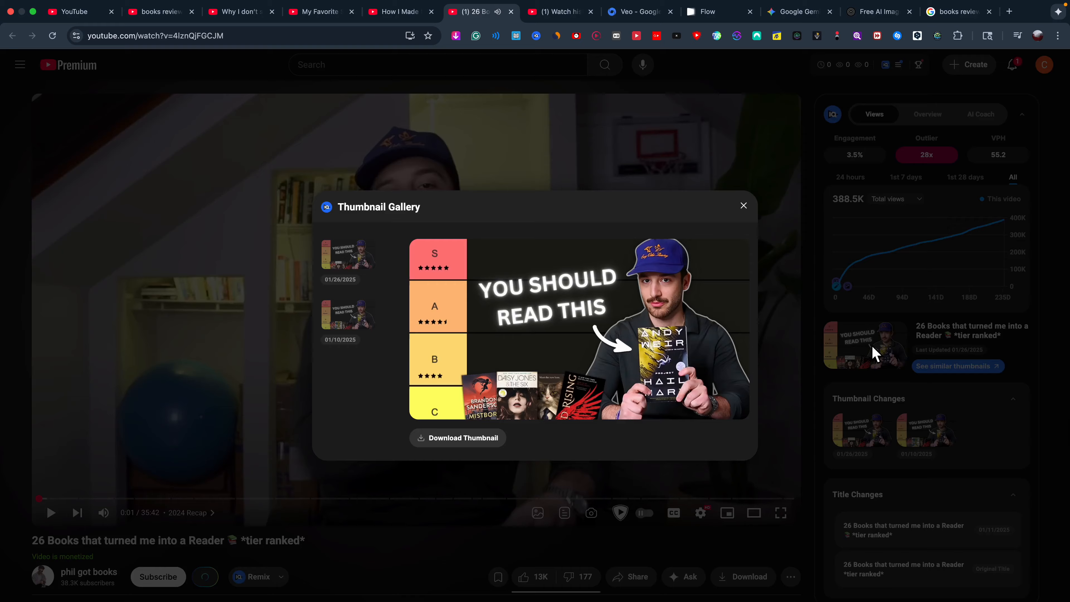
right_click(543, 323)
click(557, 340)
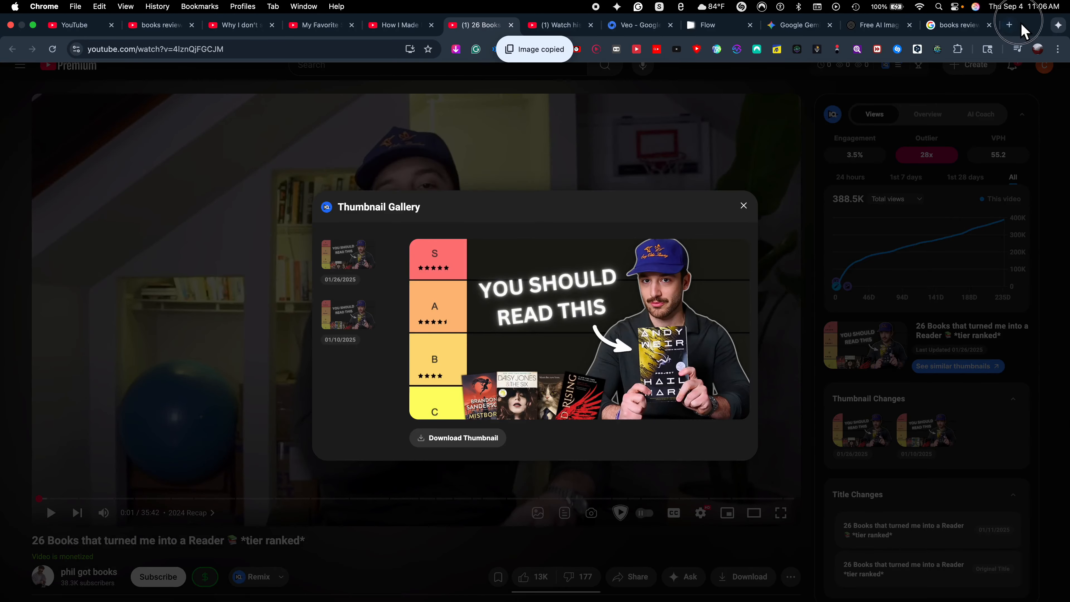
click(1010, 28)
click(314, 276)
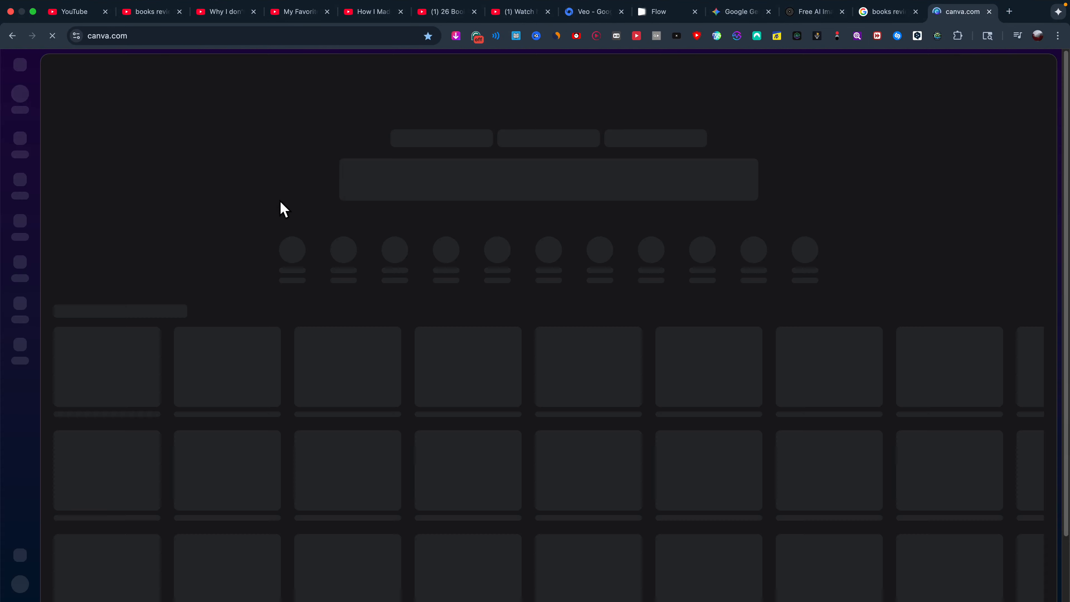
In a Canva design, delete the dark background image and paste the copied thumbnail.
click(453, 237)
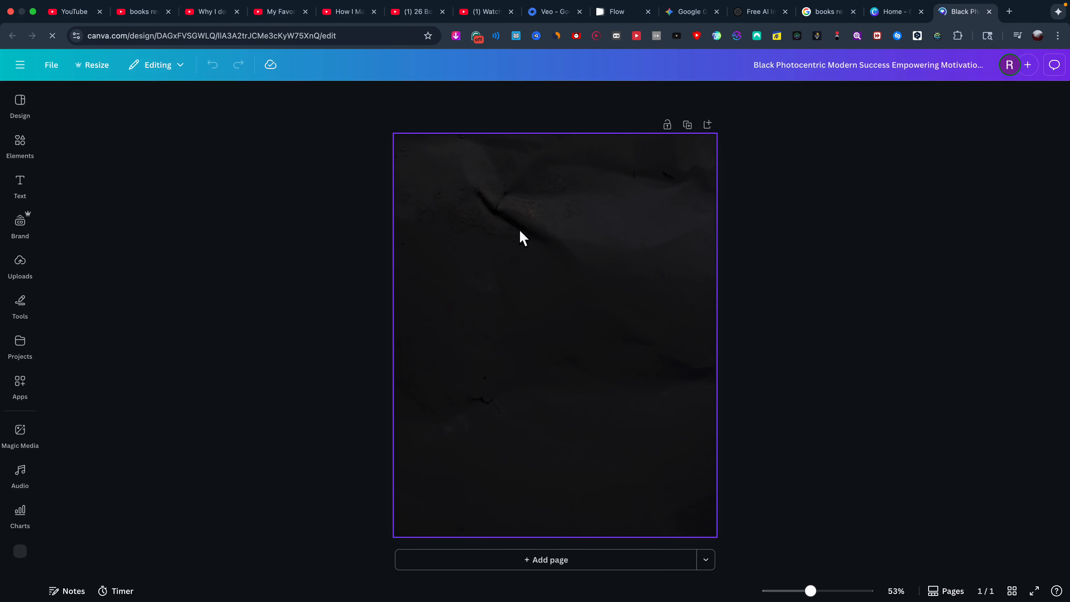
click(516, 259)
key(Delete)
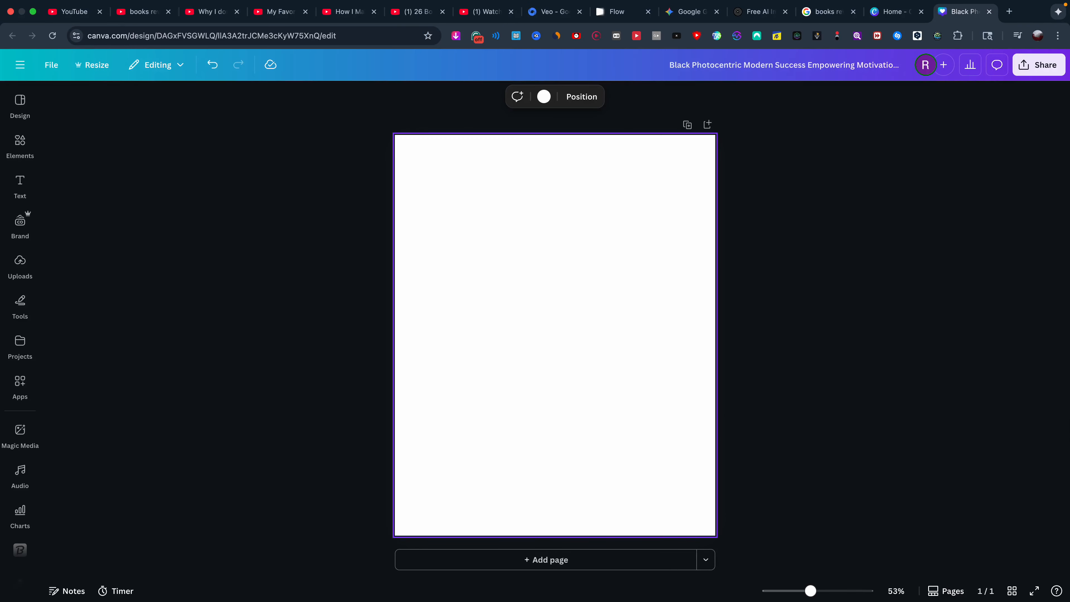
key(super+v)
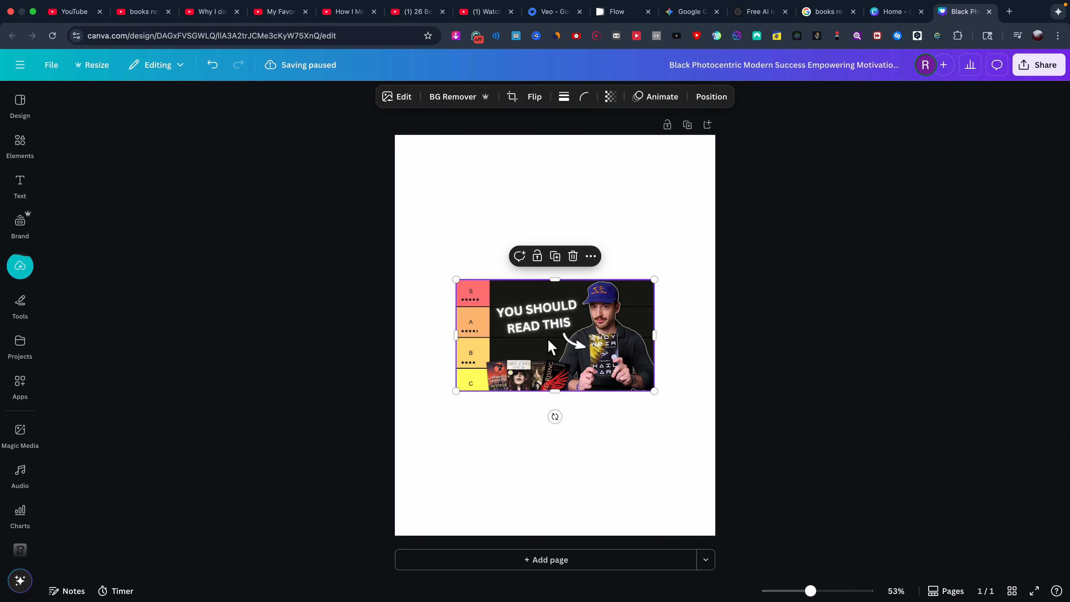
Move and enlarge the thumbnail until it fills the whole page.
drag(549, 349, 559, 281)
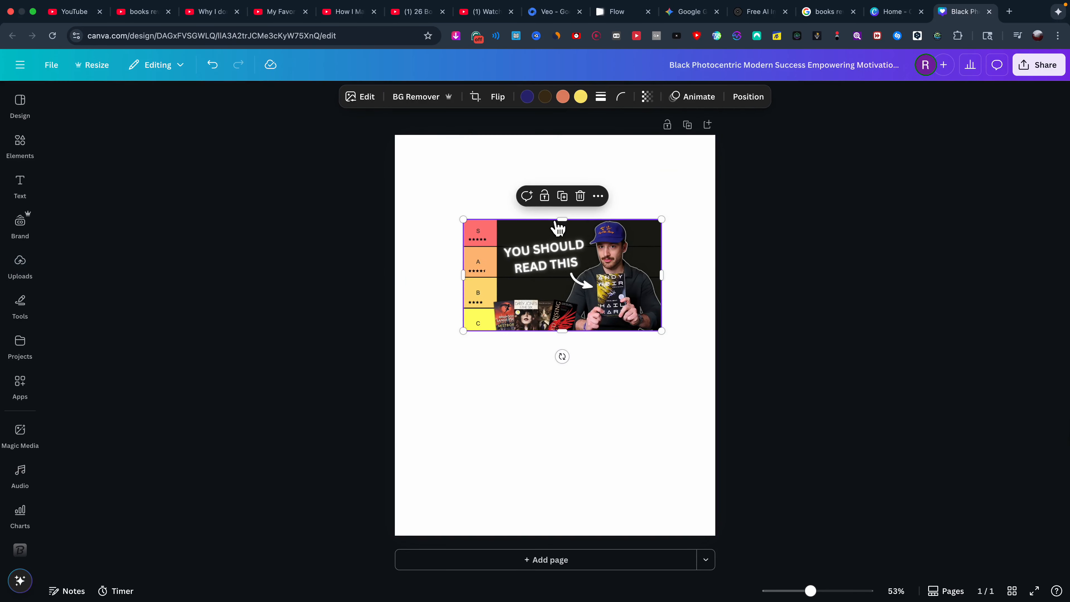
drag(616, 314, 862, 533)
drag(630, 409, 413, 424)
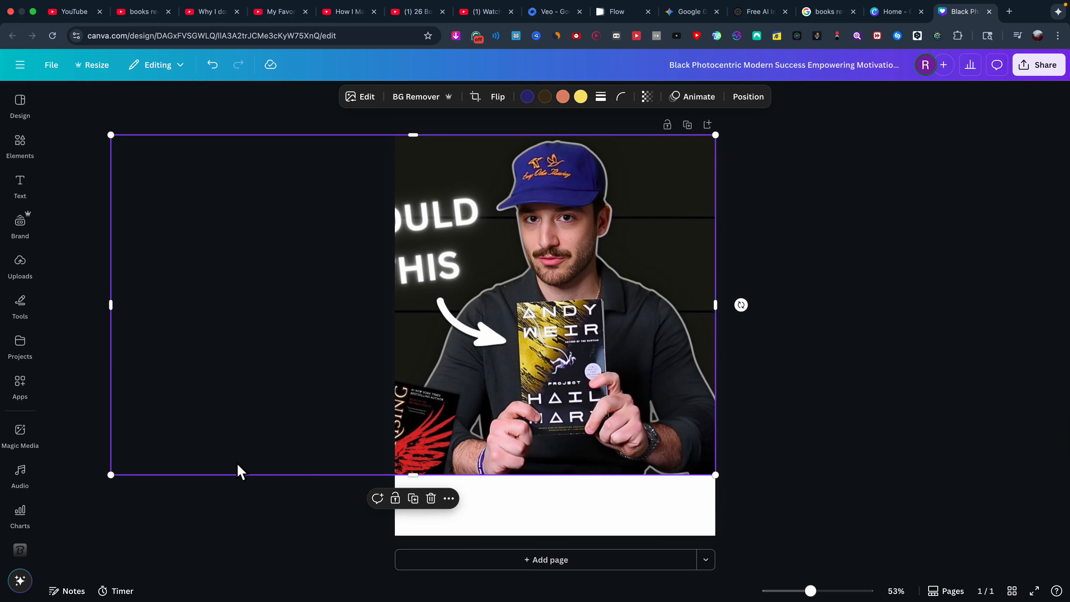
drag(110, 475, 21, 561)
Remove the thumbnail's background, keep the upscaled cut-out, and download it as a transparent-background PNG.
click(418, 100)
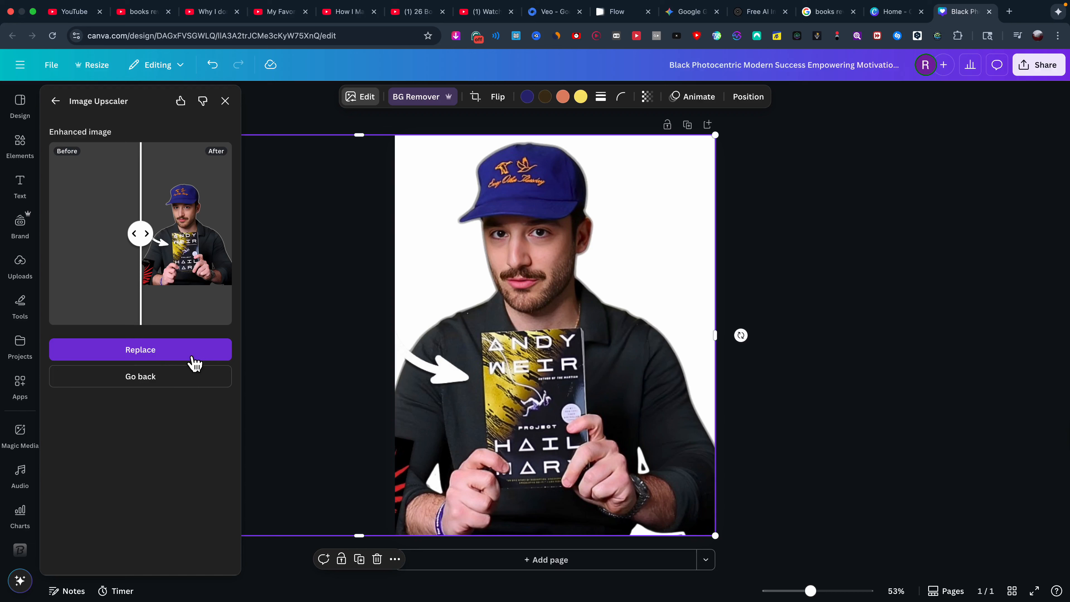
click(195, 363)
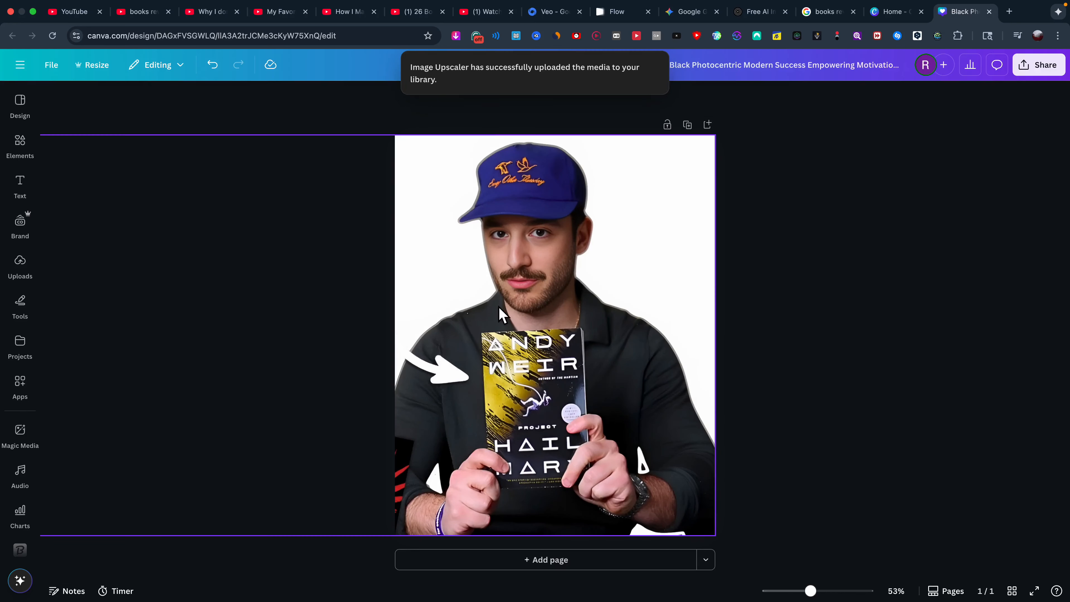
click(1045, 78)
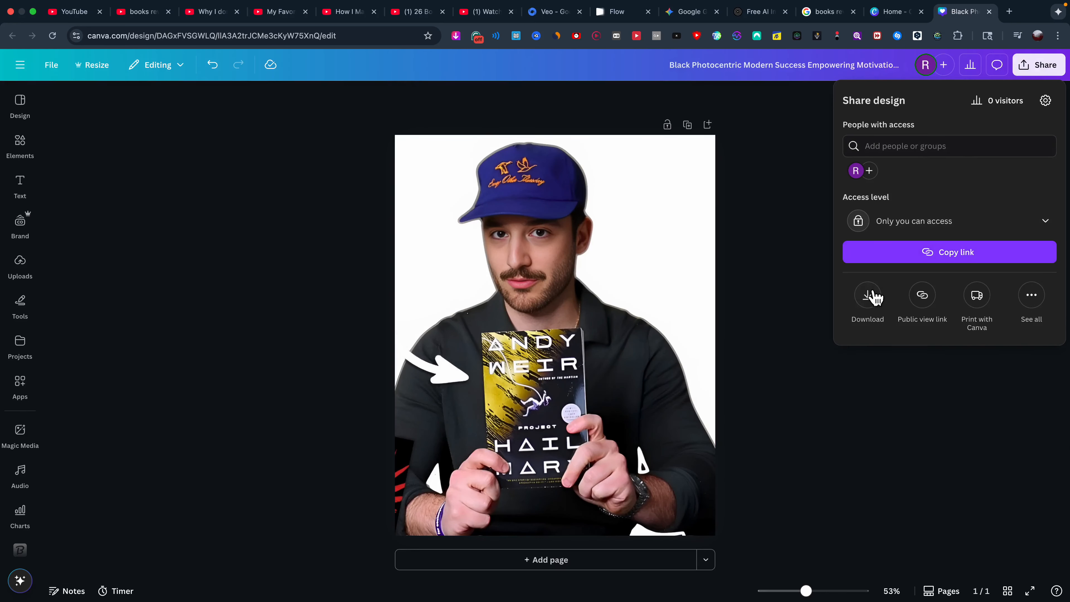
click(872, 297)
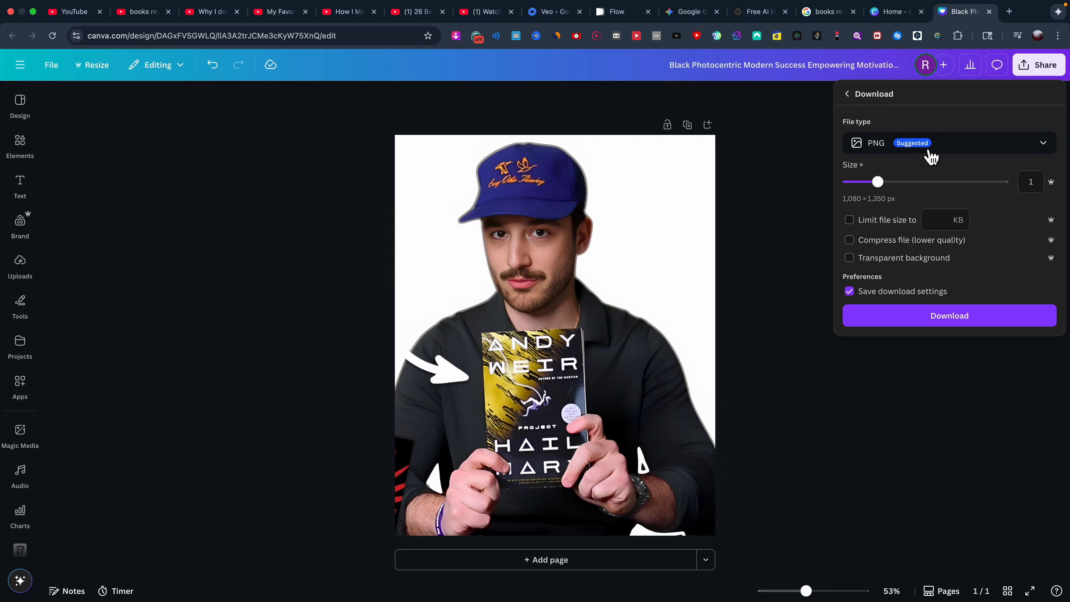
click(868, 258)
click(939, 323)
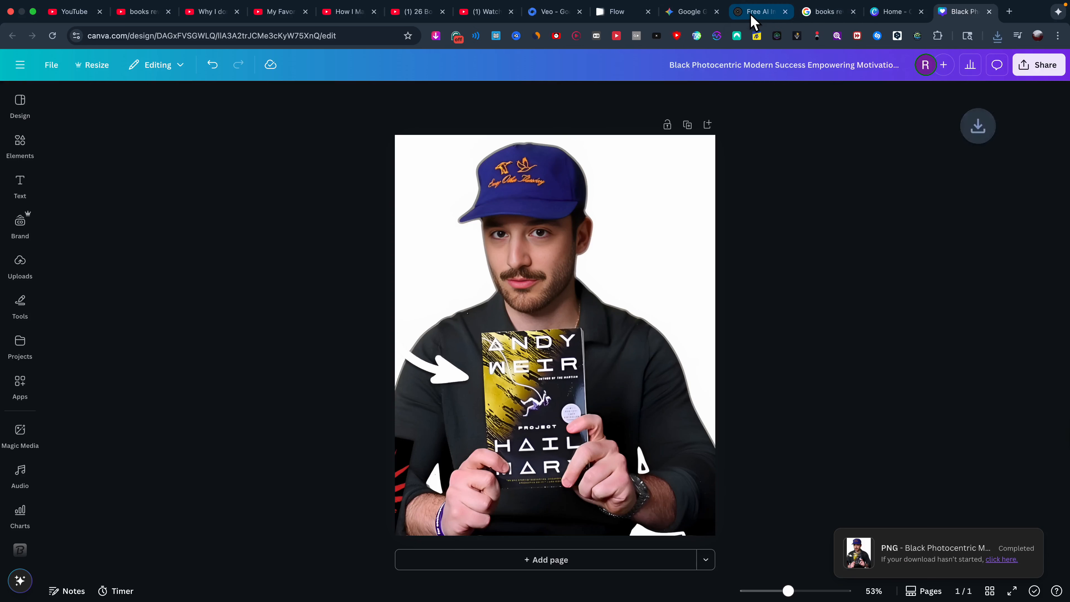
click(763, 16)
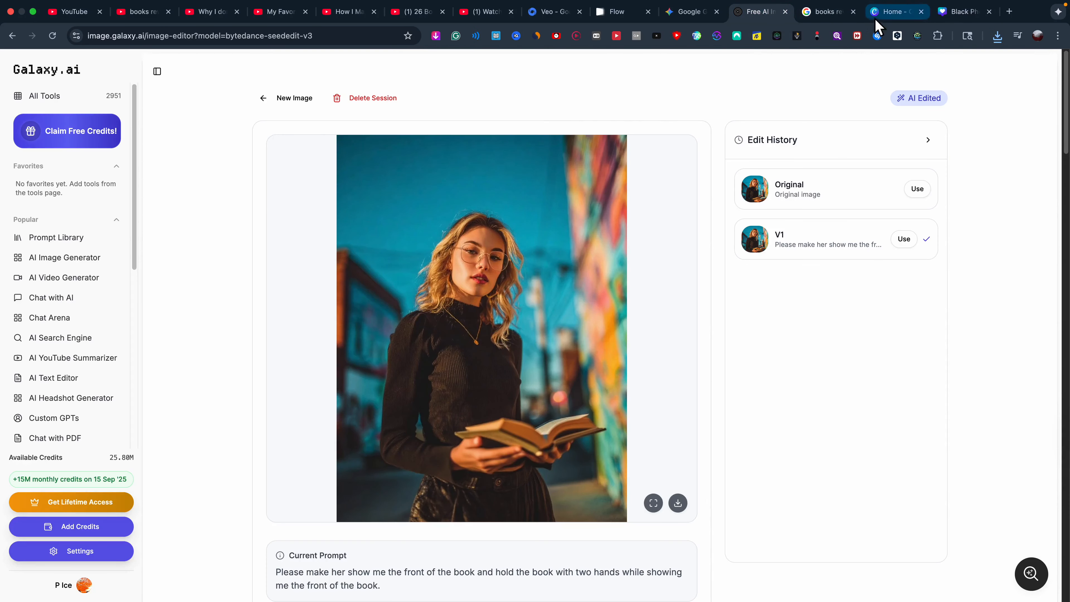
Switch to the Google Gemini tab to attach the cut-out book photo and logo-design-4.png.
click(687, 17)
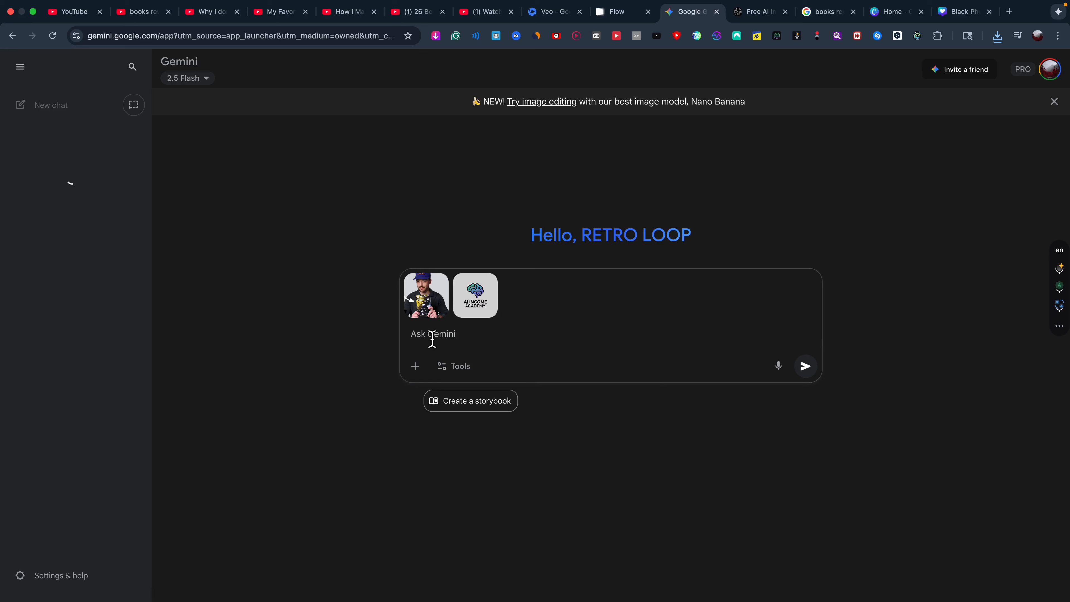
Start voice dictation in Gemini's prompt box for the logo-on-cover, man-to-woman request.
click(777, 366)
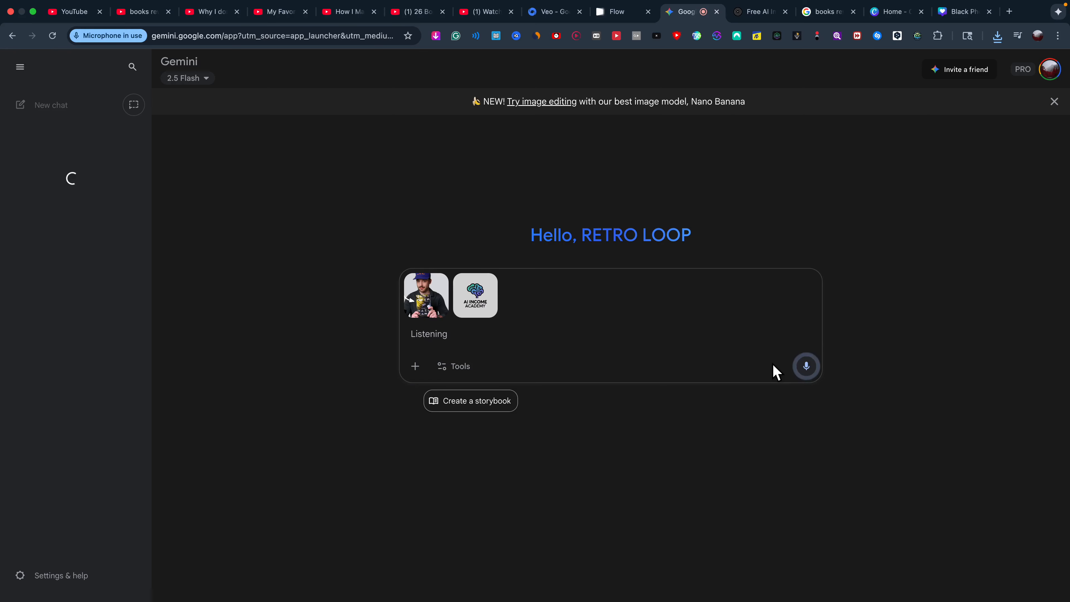
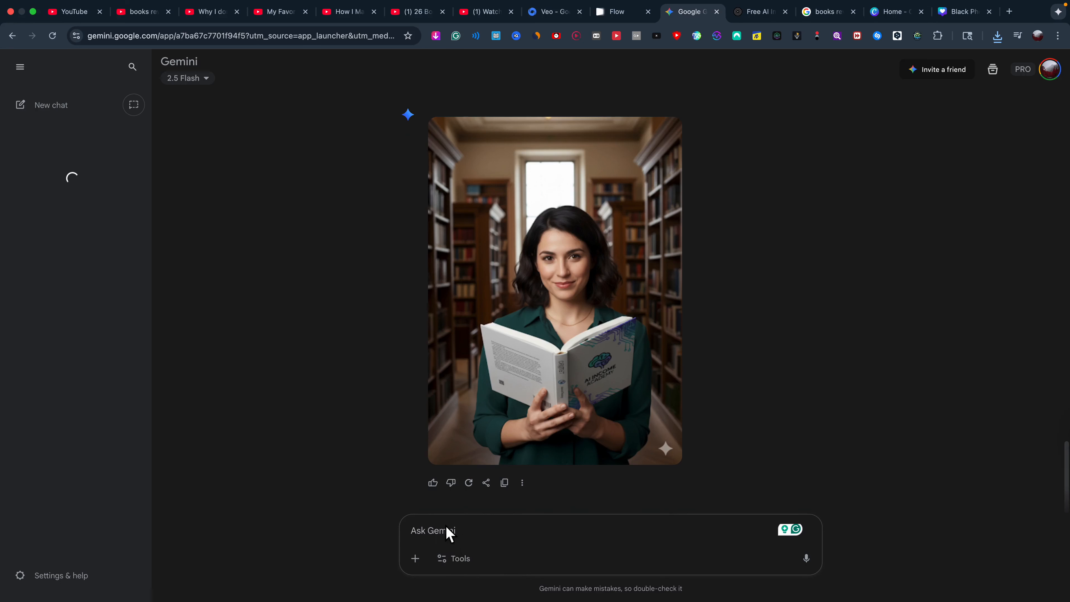
Start voice dictation in Gemini's prompt box beneath the generated woman-with-book image.
click(442, 535)
click(1061, 270)
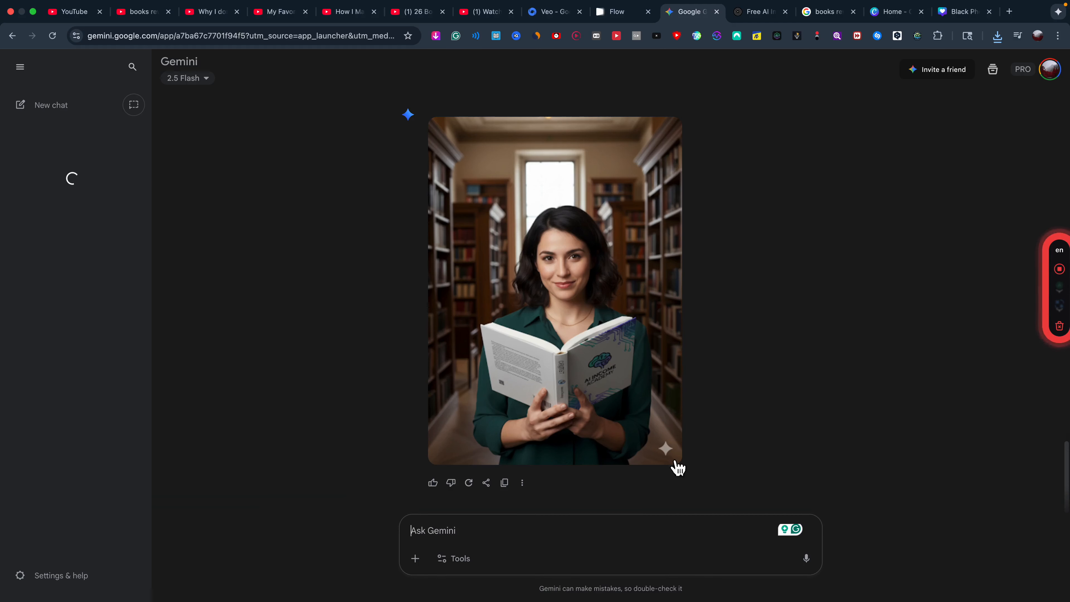
Send the dictated request for a catchy 15-second Instagram ad script for the book.
click(1061, 271)
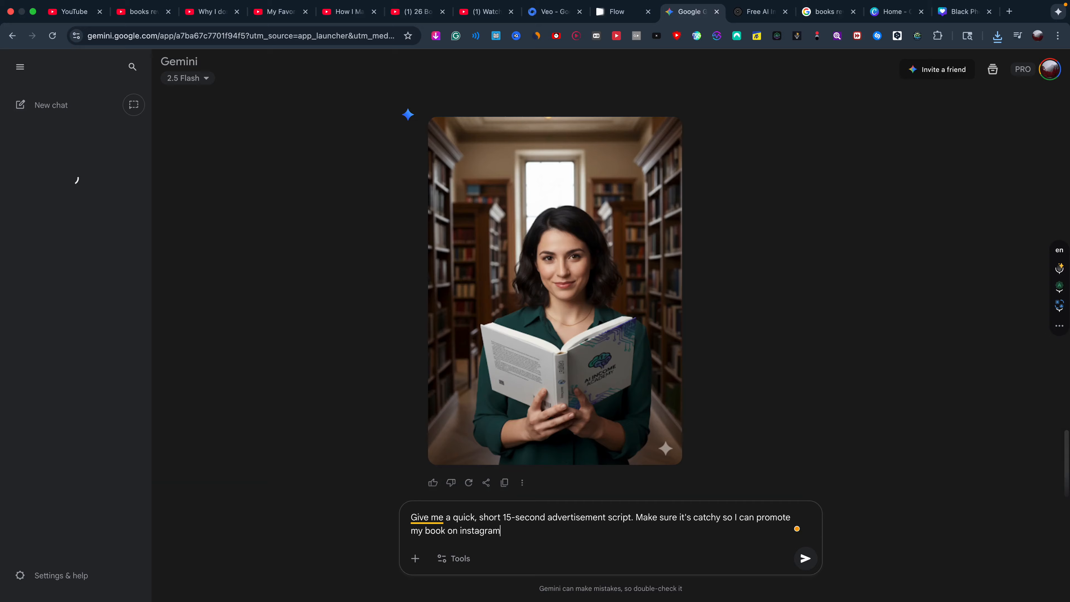
text(.)
key(Return)
Copy Gemini's ad script reply and open ElevenLabs Text to Speech in a new tab.
triple_click(483, 198)
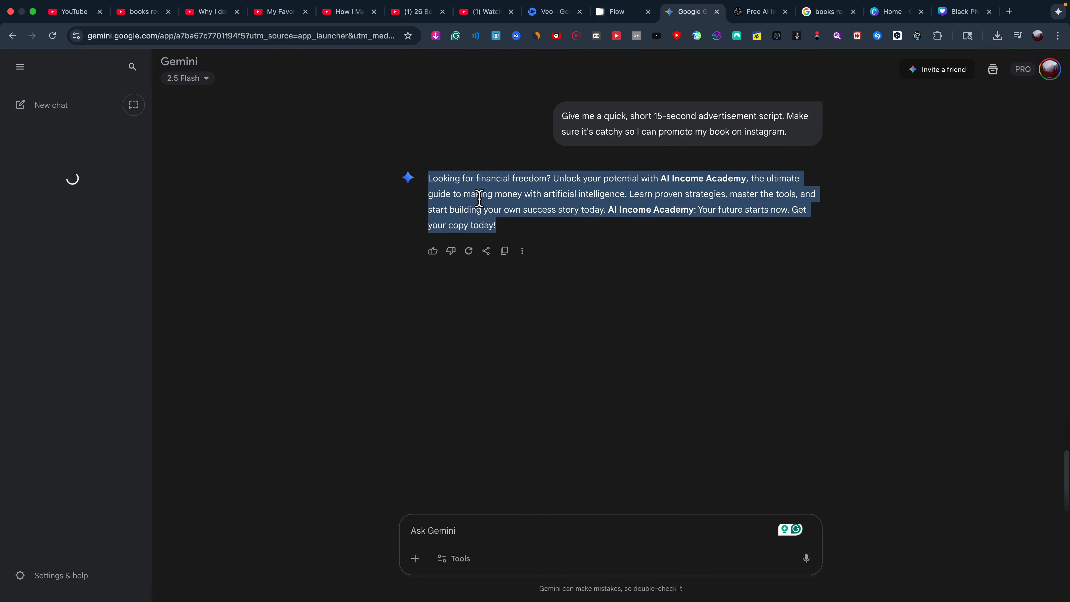
right_click(488, 193)
click(493, 215)
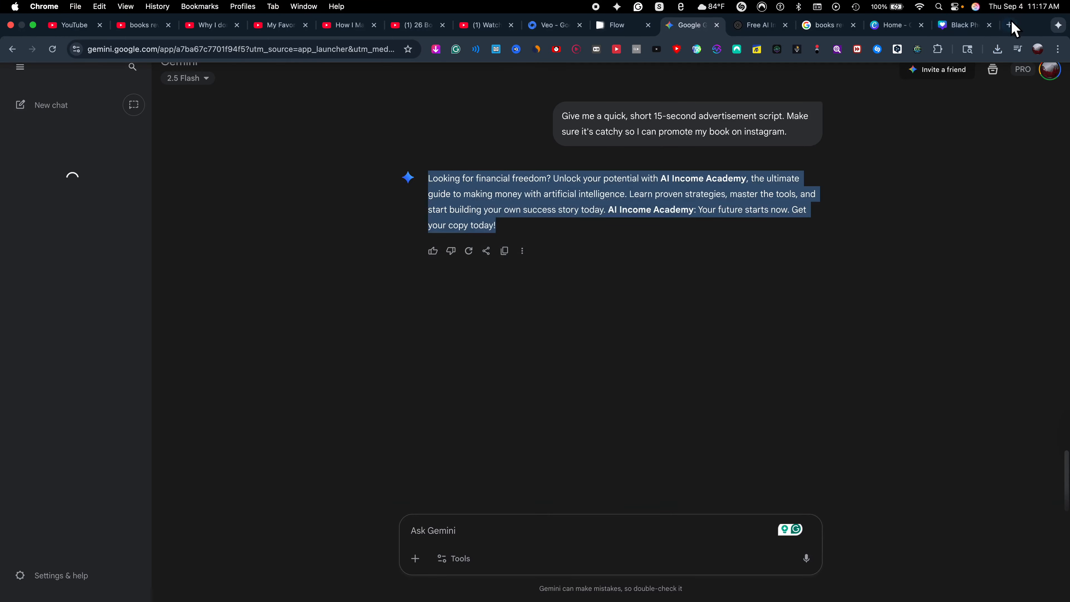
click(1009, 12)
click(439, 272)
click(881, 224)
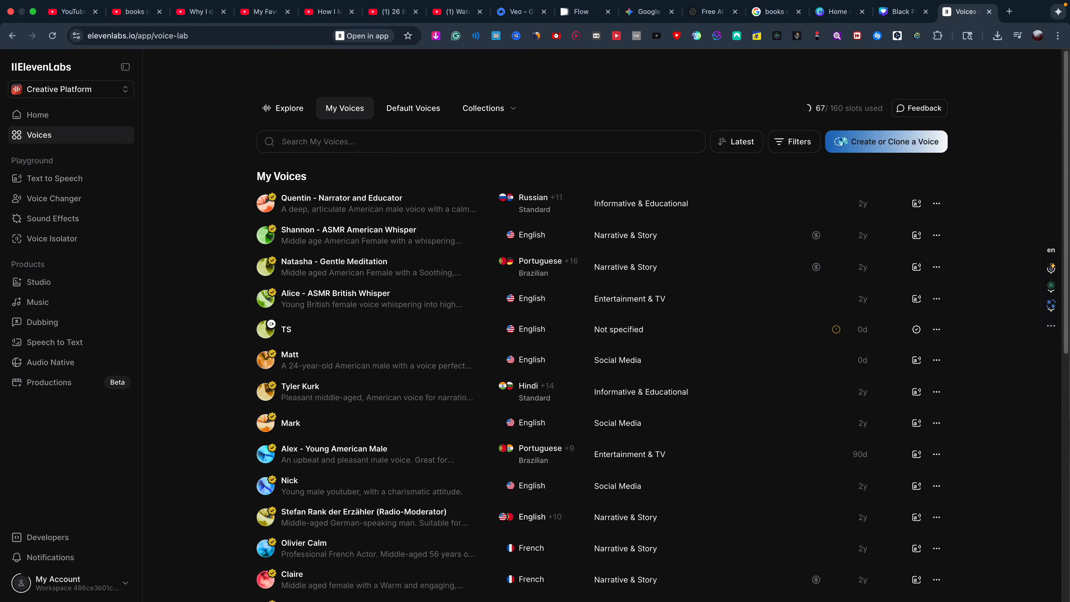
Search voices for 'women' and preview Salma, Miranda, Amelia, Ivy, Lily Wolff, Serafina, Beth and Elizabeth.
text(world)
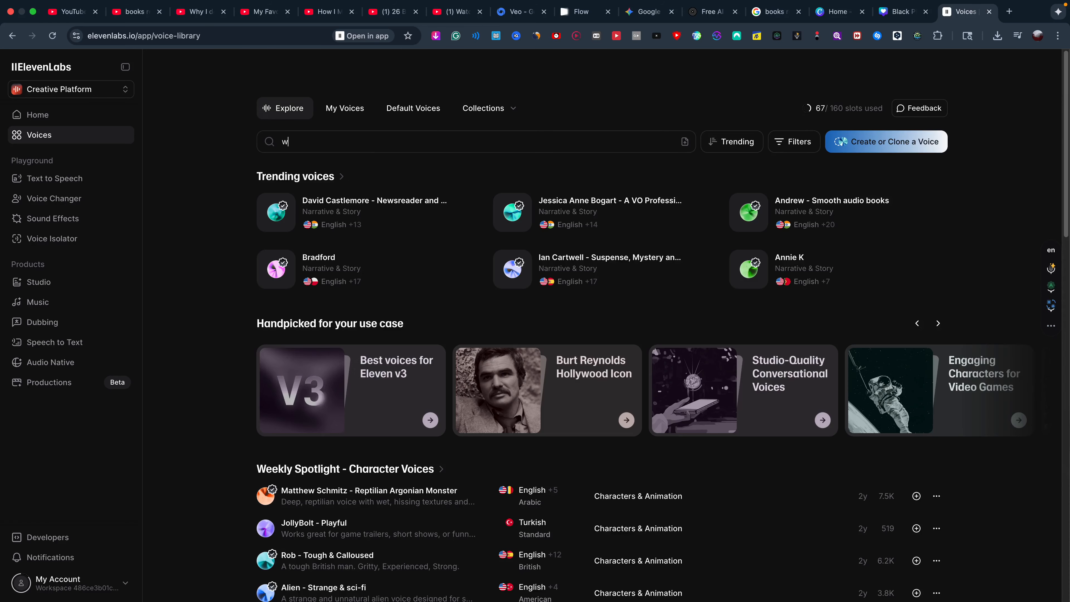
text(women)
click(272, 236)
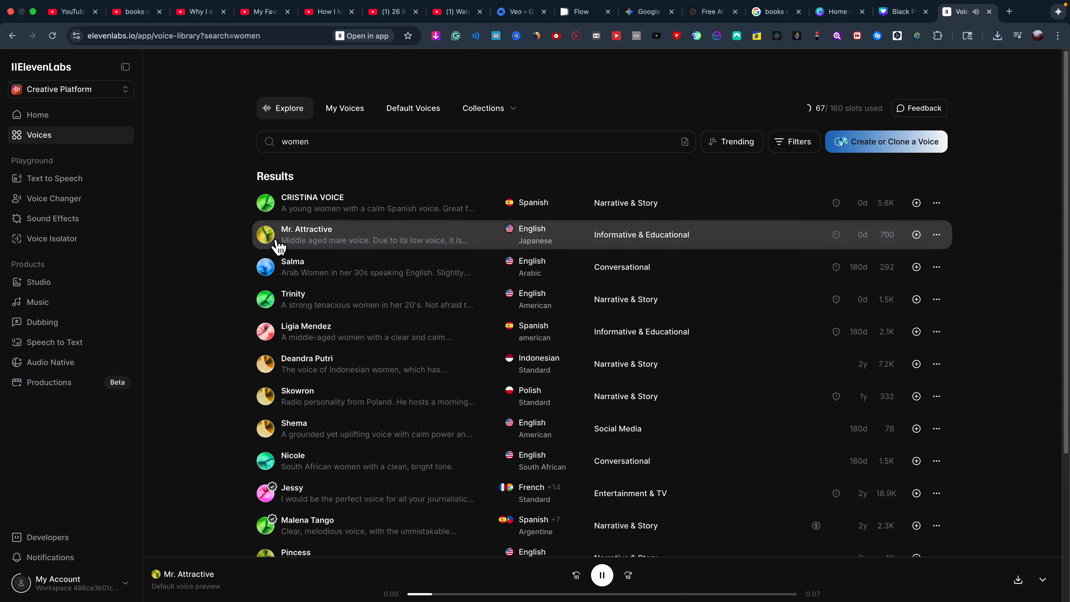
click(273, 275)
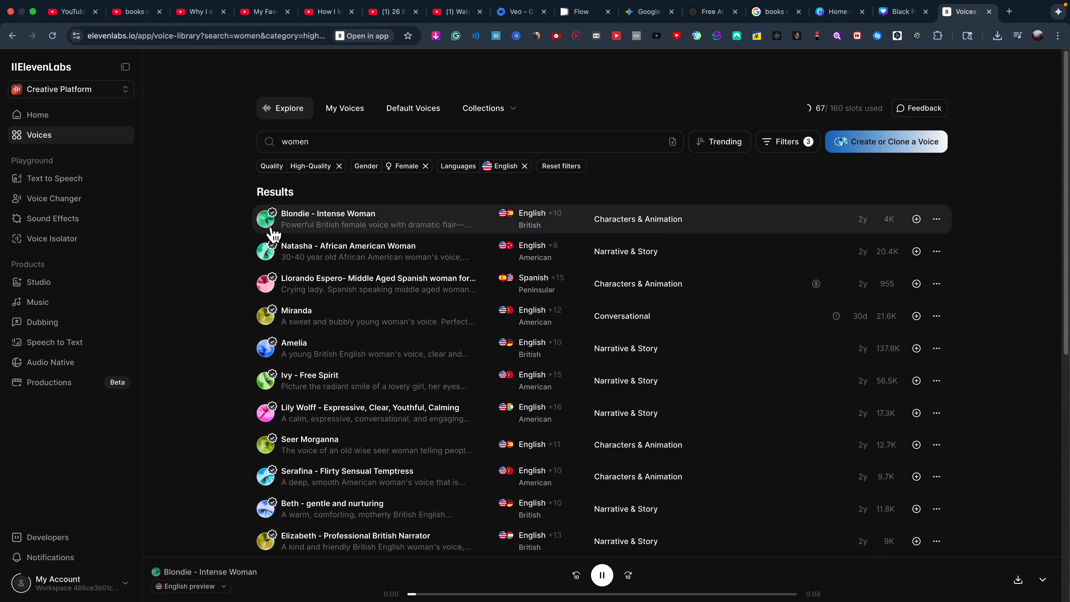
click(273, 232)
click(270, 322)
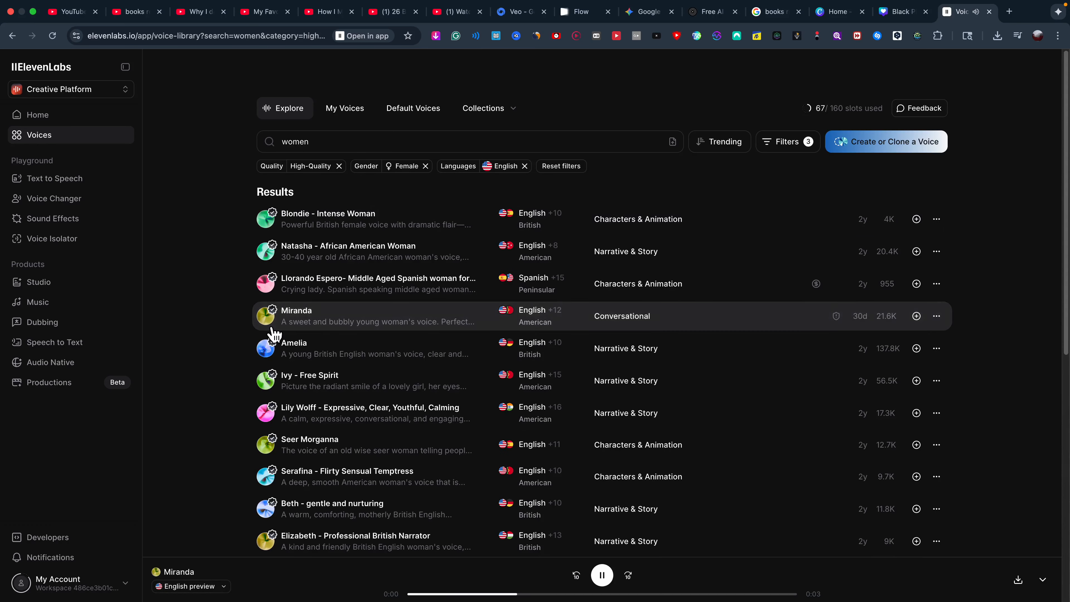
click(270, 346)
click(270, 381)
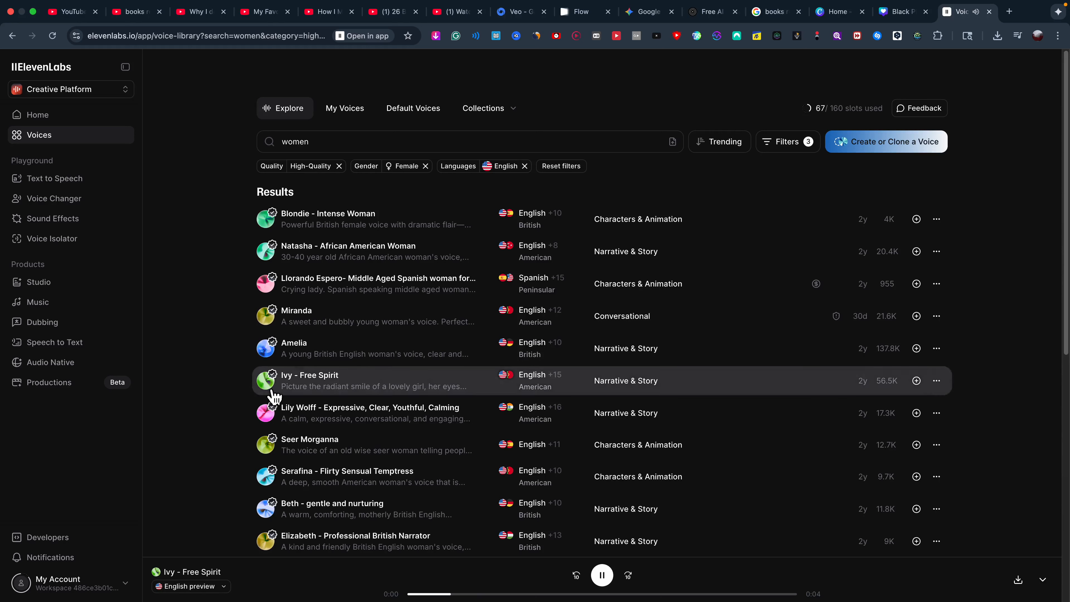
click(272, 414)
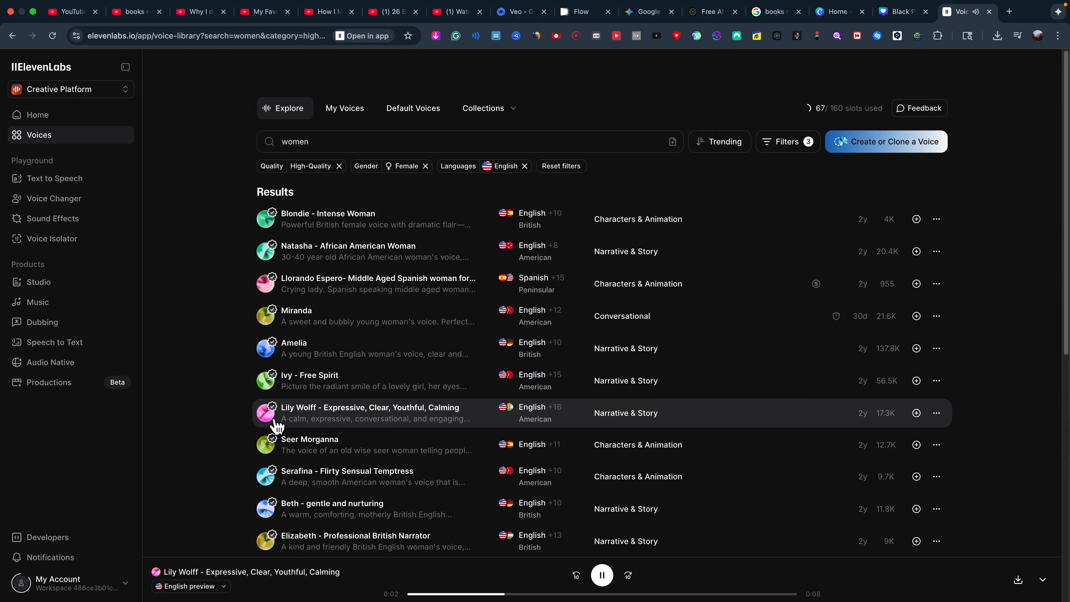
click(267, 445)
click(267, 476)
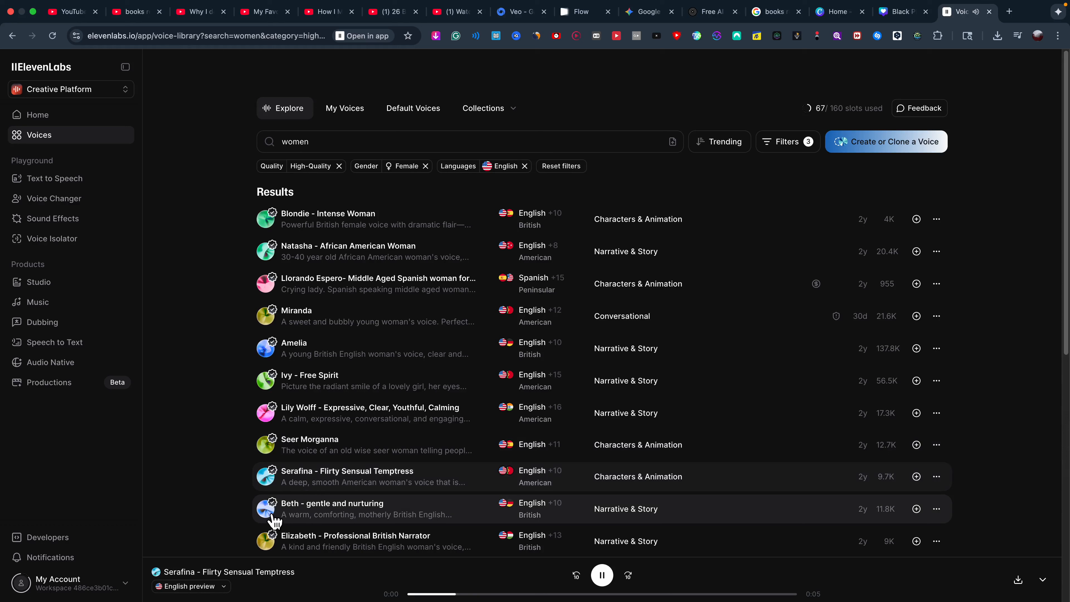
mouse_move(429, 489)
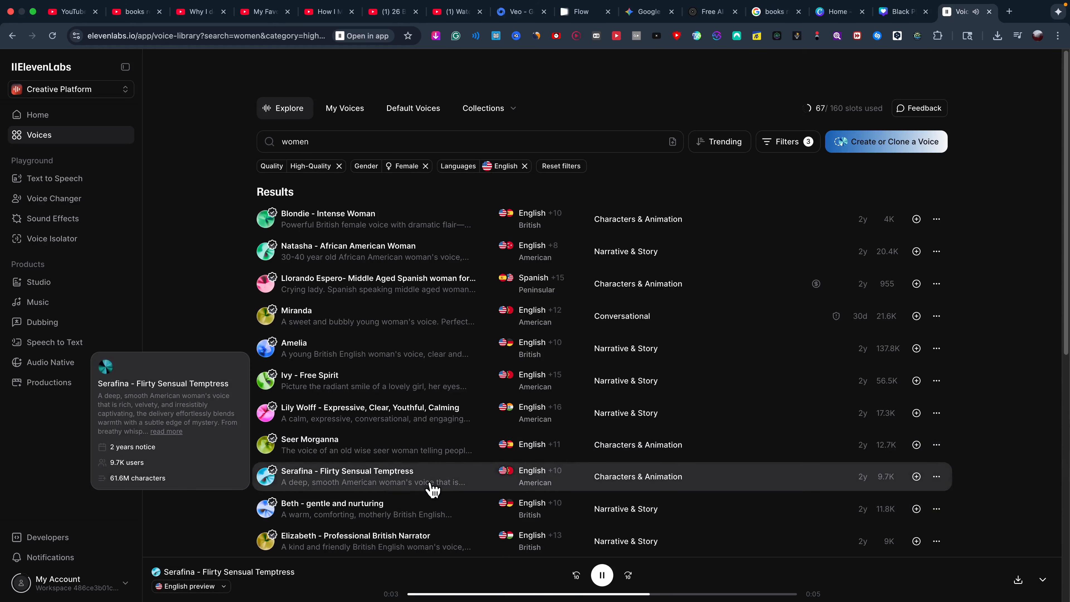
click(272, 511)
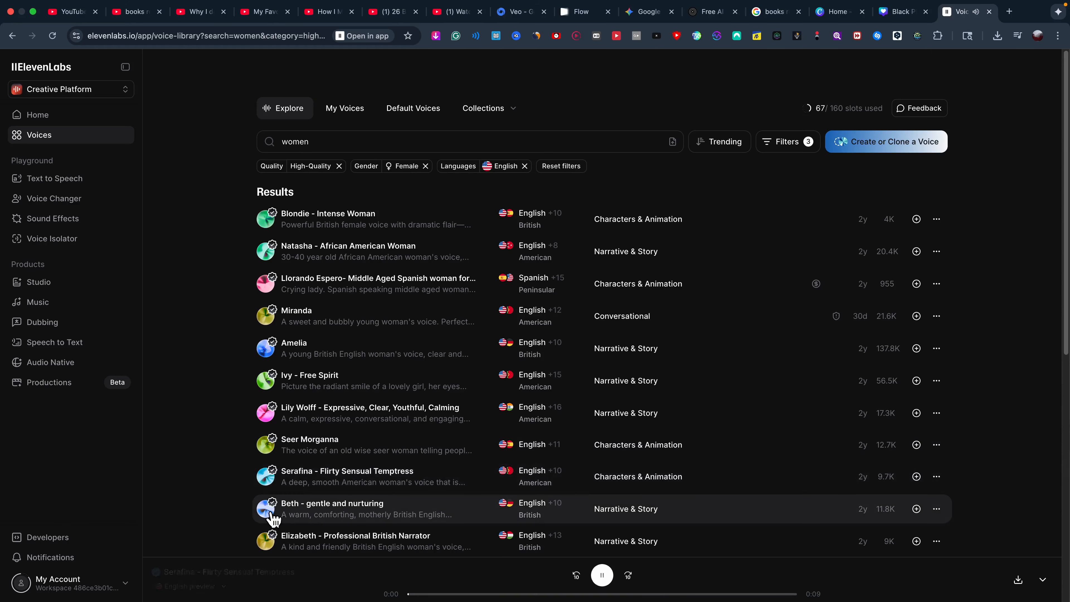
click(267, 544)
Preview more female voices: Felicity, Labhaoise, Francesca´s Secret, Elena, Hanka, Adina and ScheilaSMTy.
scroll(337, 471, down, 3)
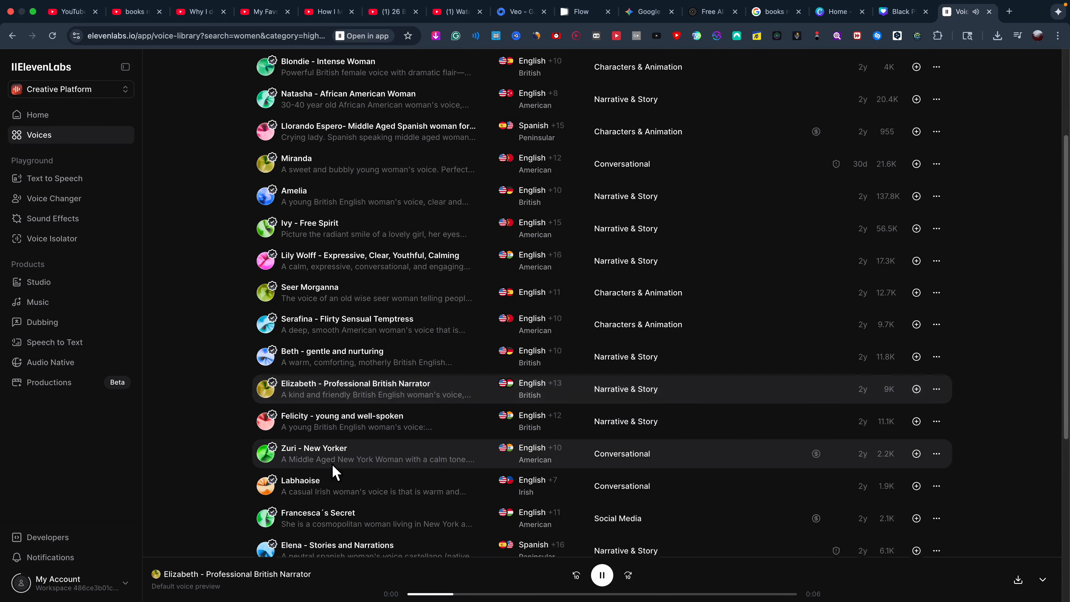
click(273, 427)
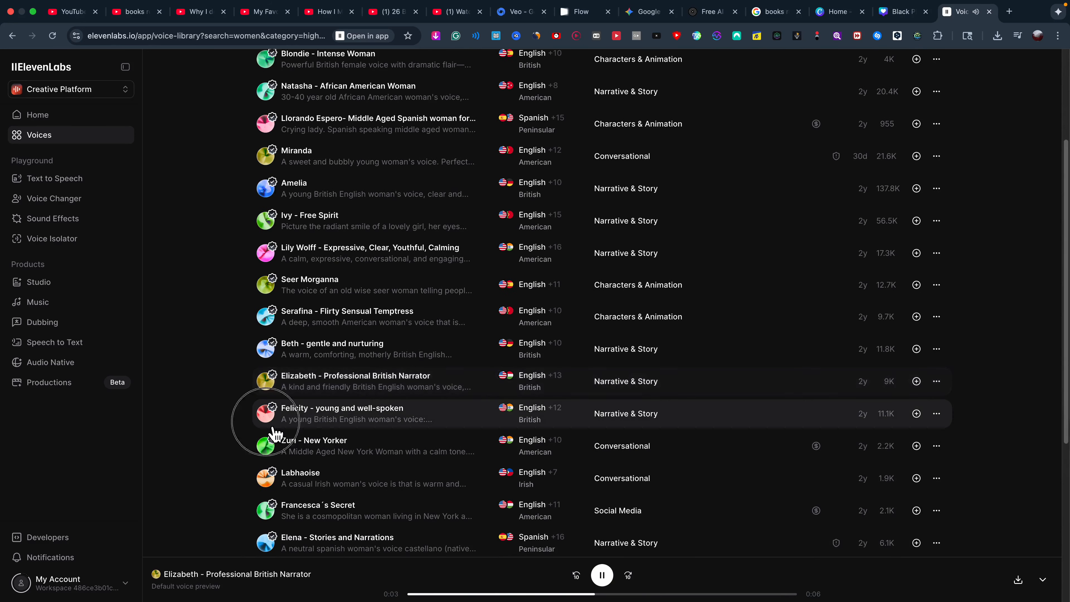
click(269, 478)
click(269, 510)
scroll(274, 513, down, 3)
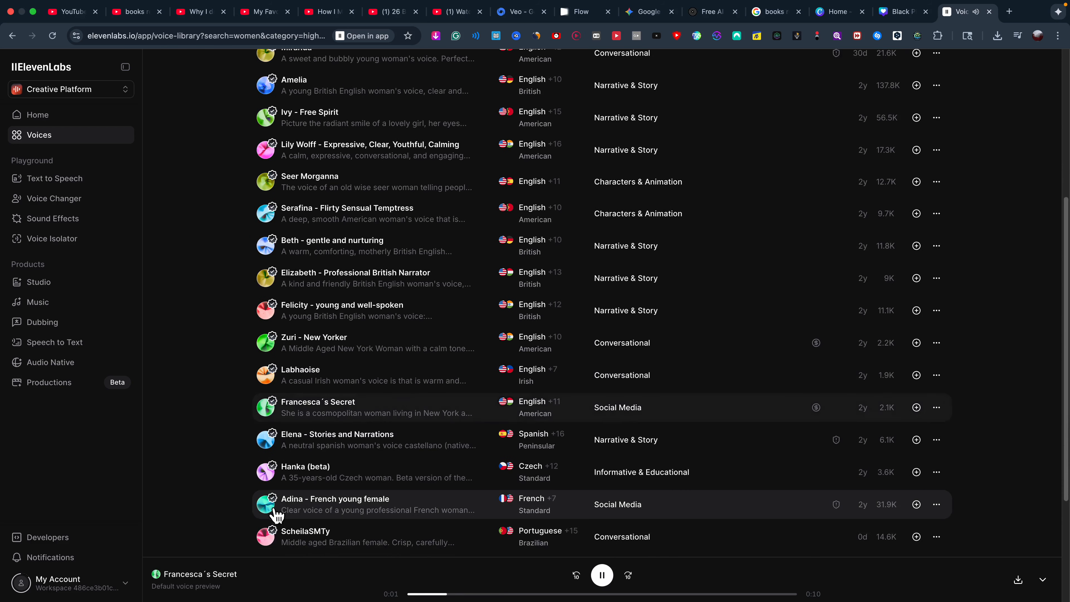
click(273, 451)
click(273, 485)
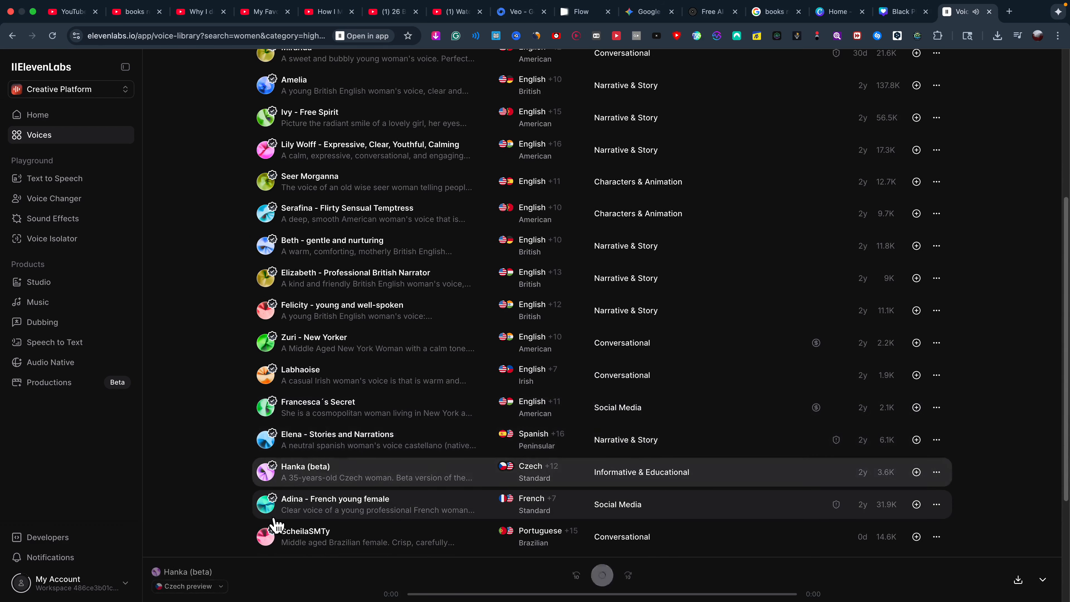
click(274, 518)
click(270, 537)
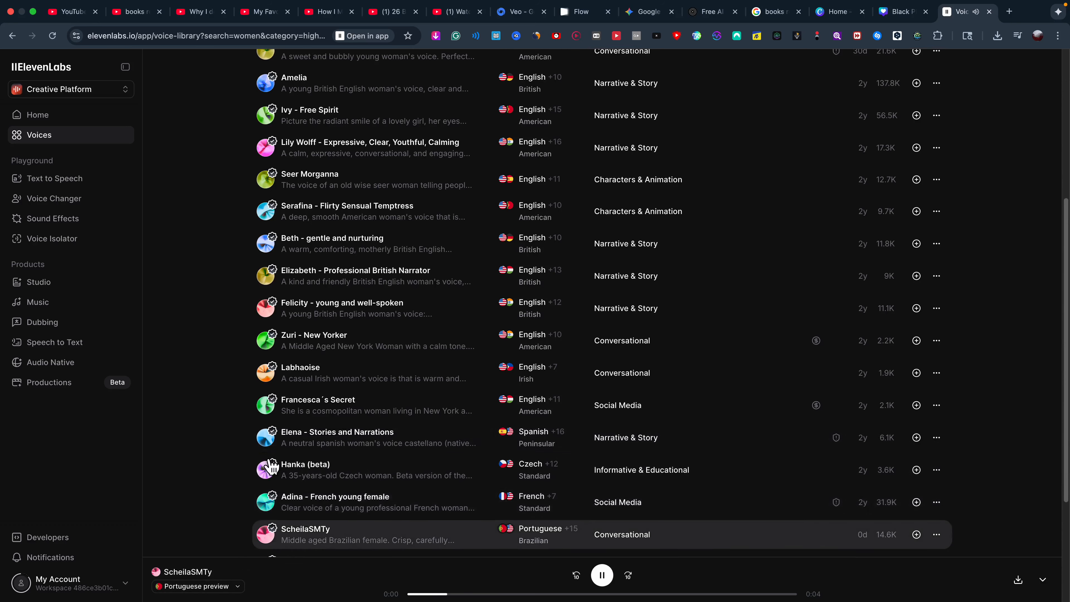
scroll(272, 467, down, 4)
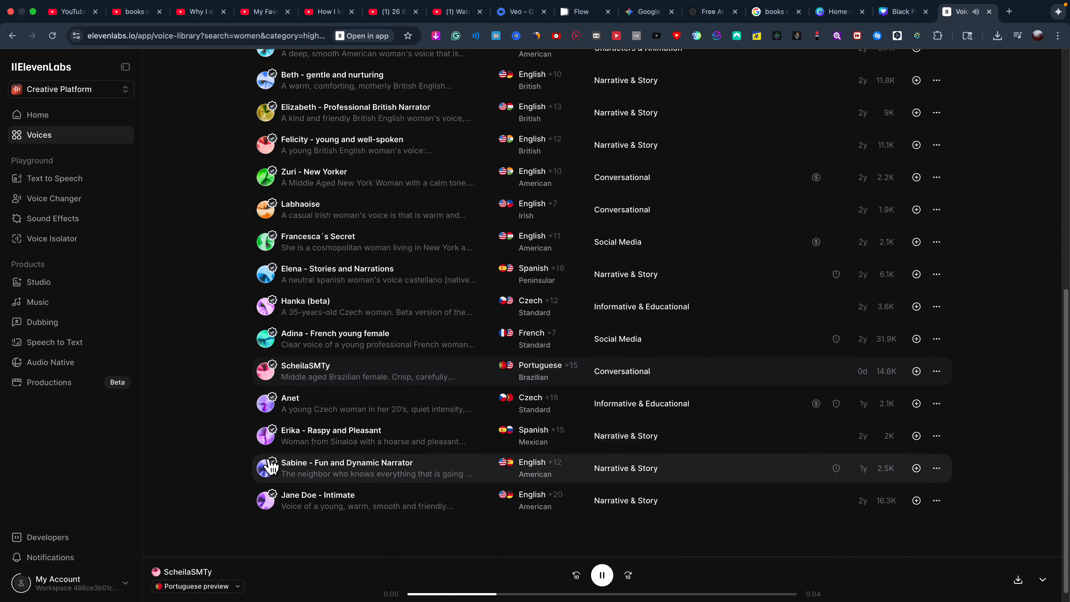
Compare Adina, Hanka and Anet, then settle on the Sabine - Fun and Dynamic Narrator voice.
click(269, 335)
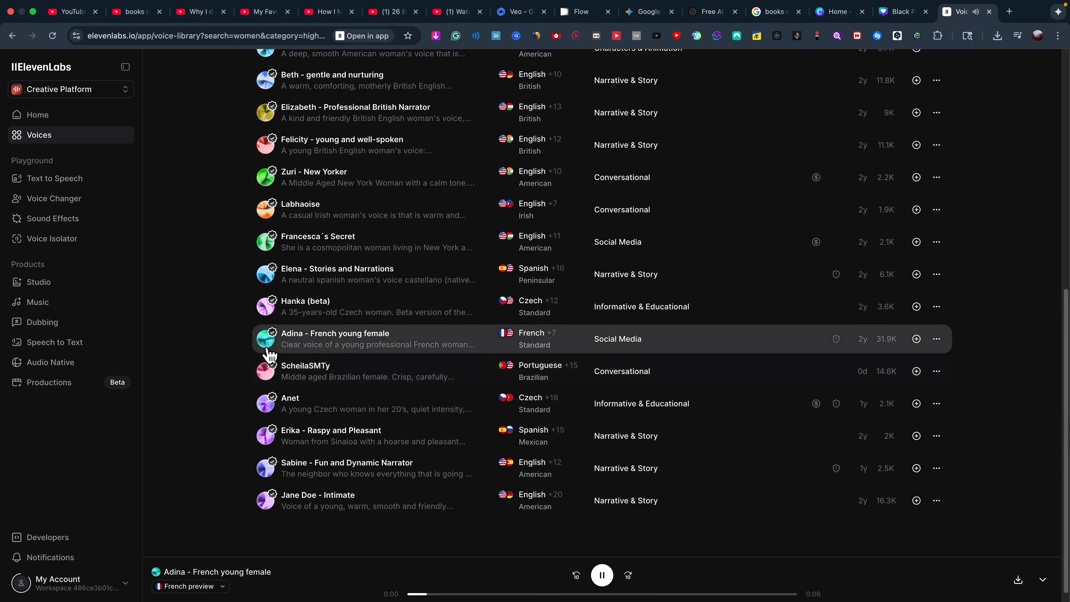
click(270, 314)
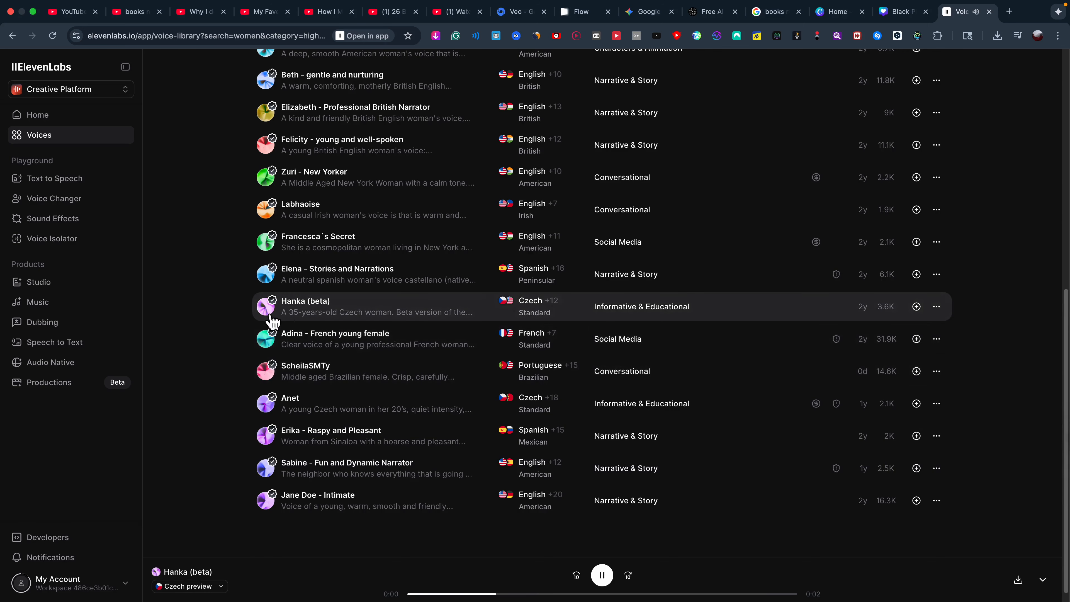
click(277, 346)
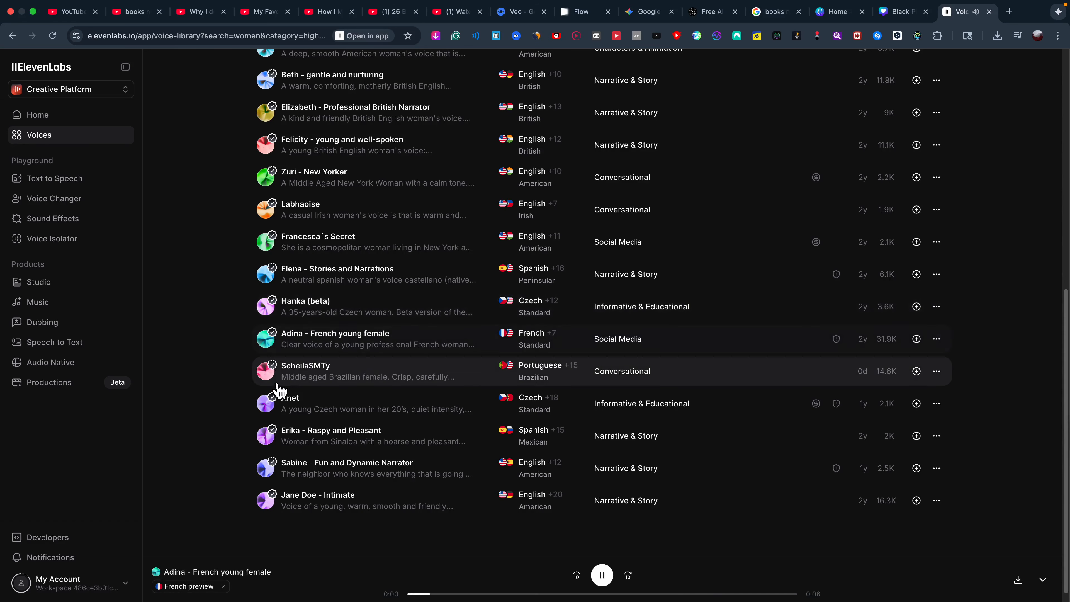
click(276, 407)
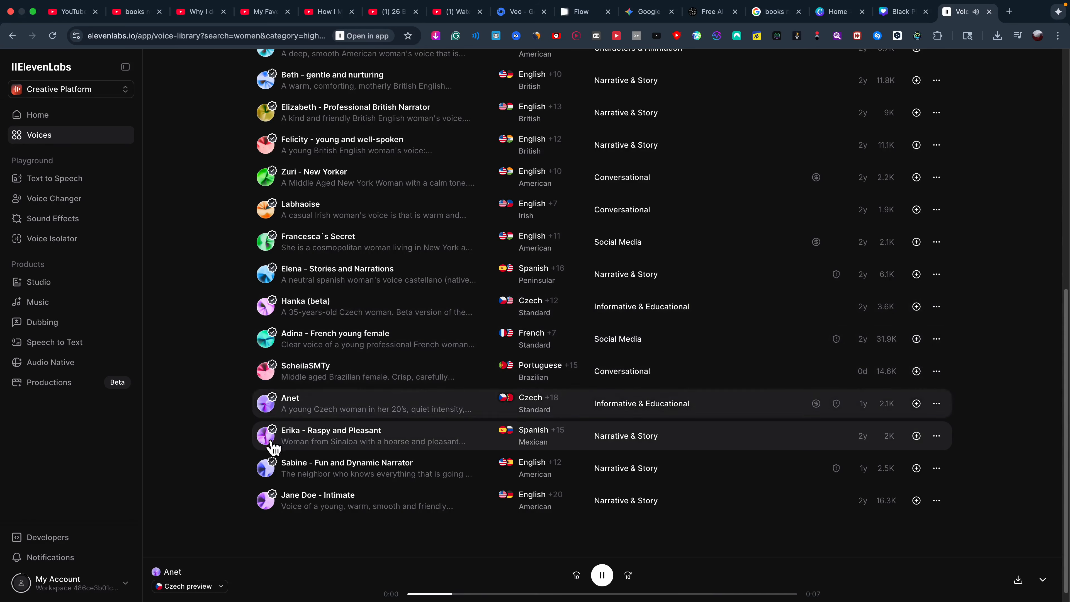
click(272, 476)
scroll(344, 468, down, 1)
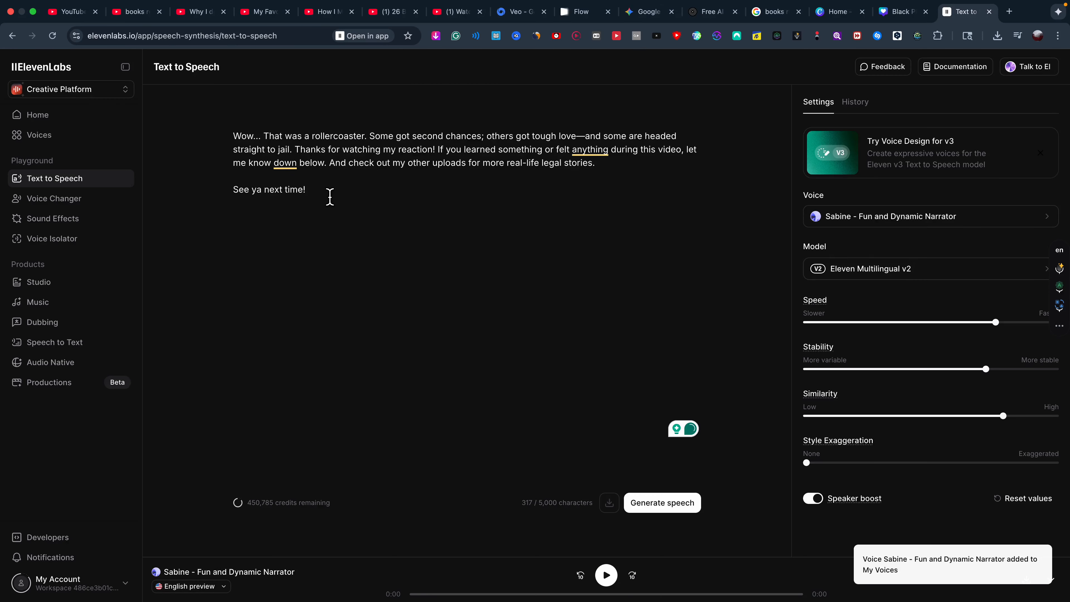
key(super+a)
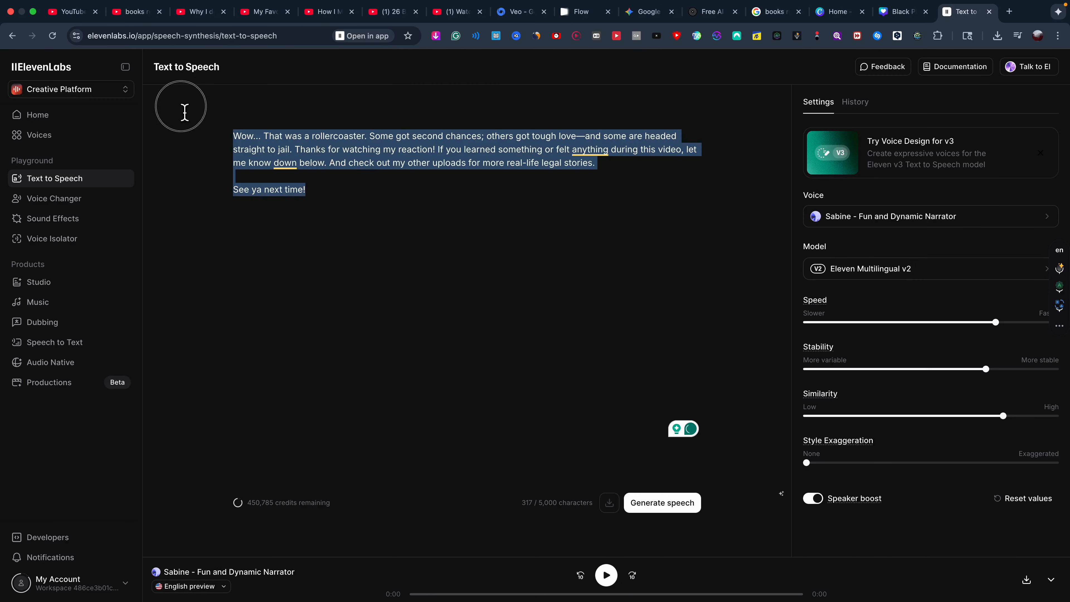
Paste the ad script, generate the 21-second Sabine voiceover, and minimize the browser to the desktop.
right_click(275, 147)
click(294, 252)
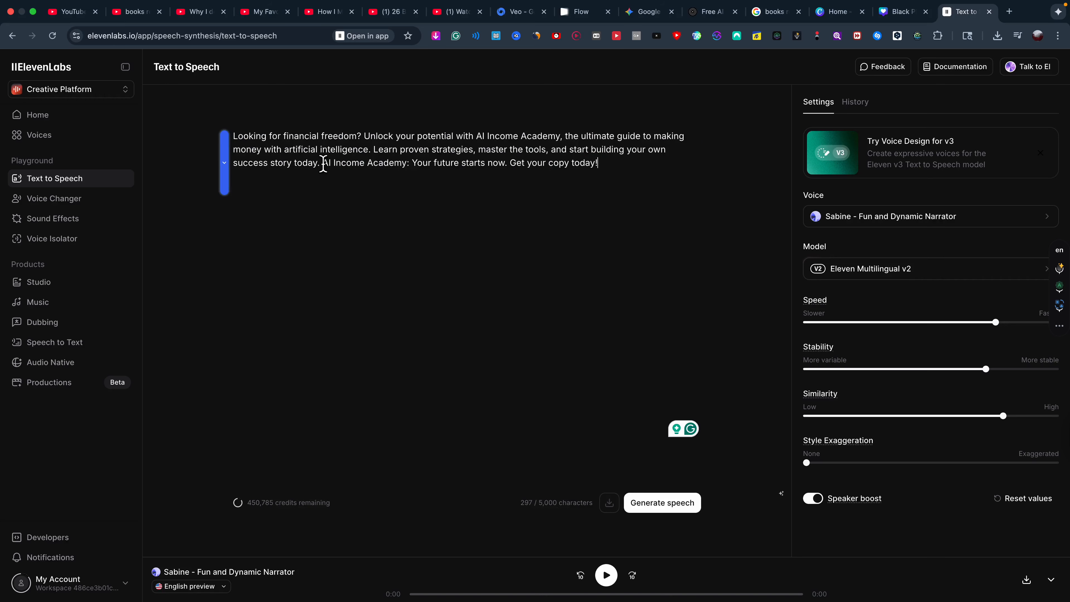
click(675, 515)
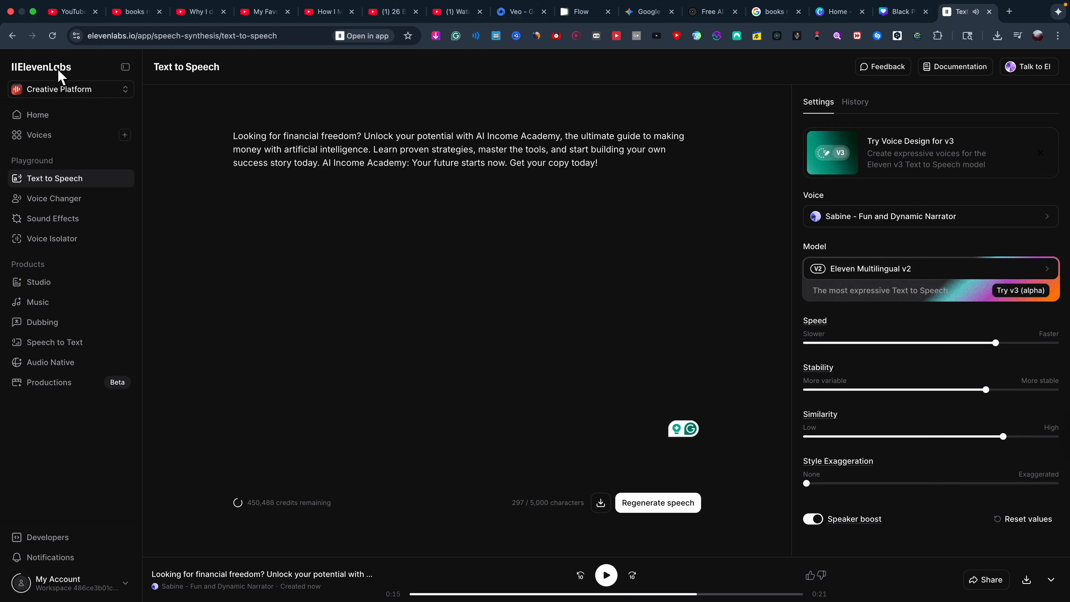
click(32, 11)
click(100, 15)
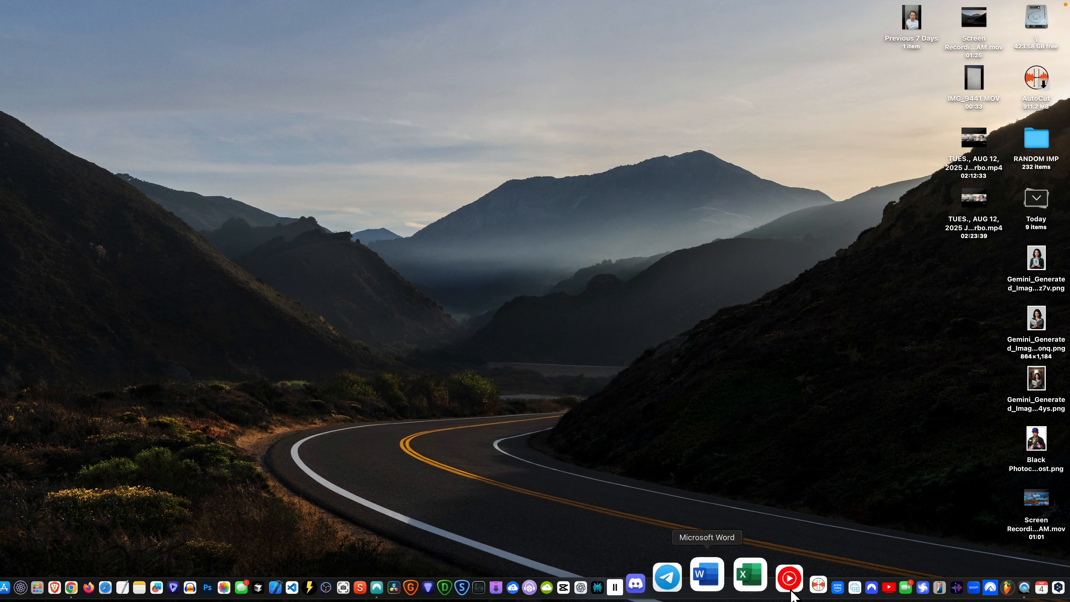
Launch Audacity with an empty project, briefly checking the ElevenLabs window in between.
click(248, 585)
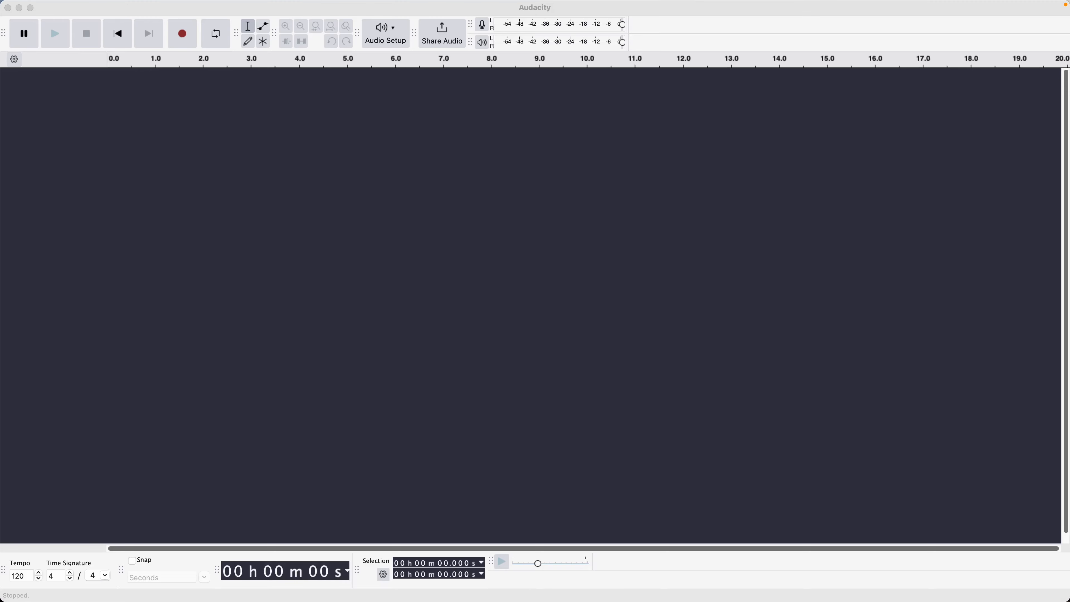
click(126, 586)
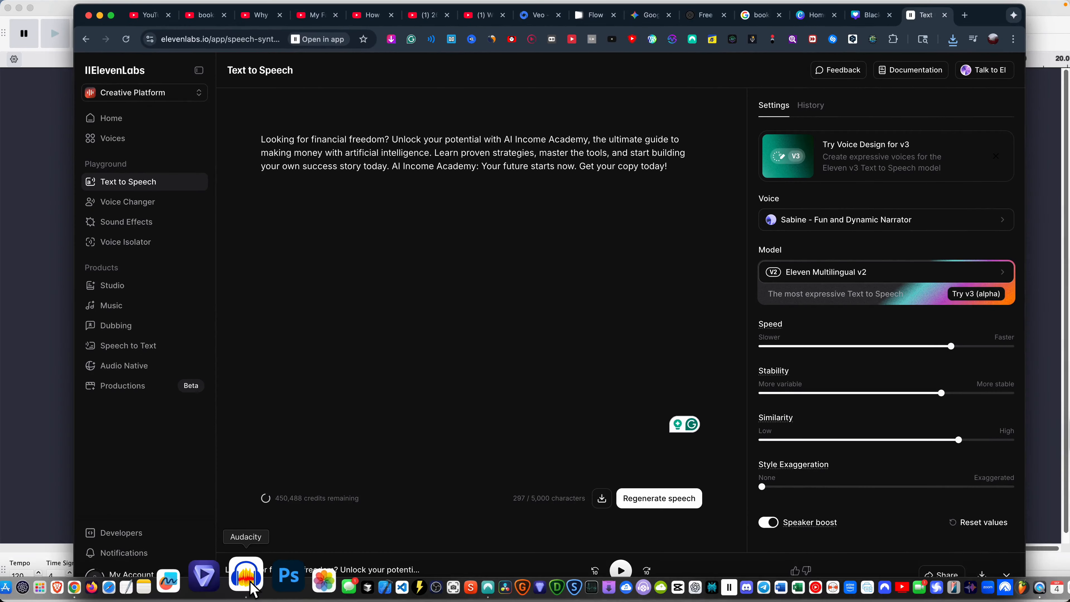
click(250, 582)
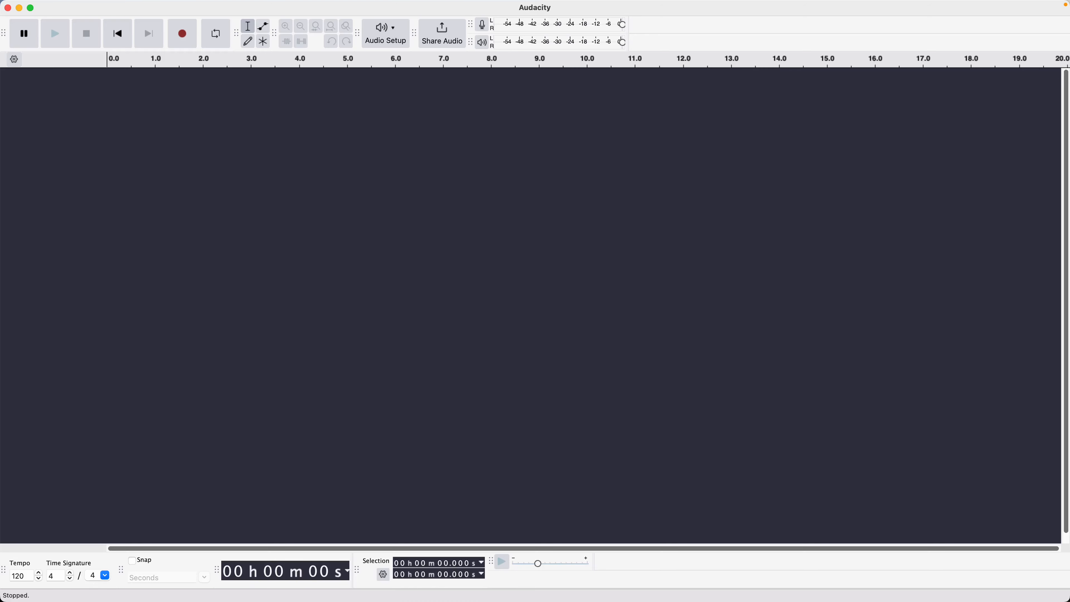
Import the ElevenLabs voiceover MP3 and apply the 01MRC - Best EQ Settings macro to it.
drag(346, 336, 229, 273)
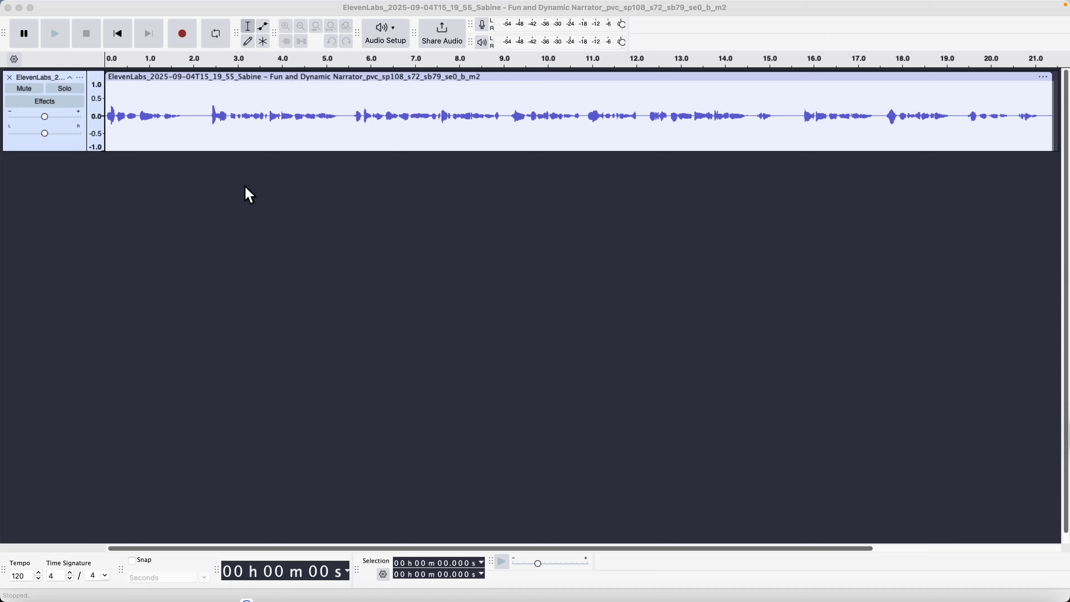
click(196, 78)
mouse_move(226, 8)
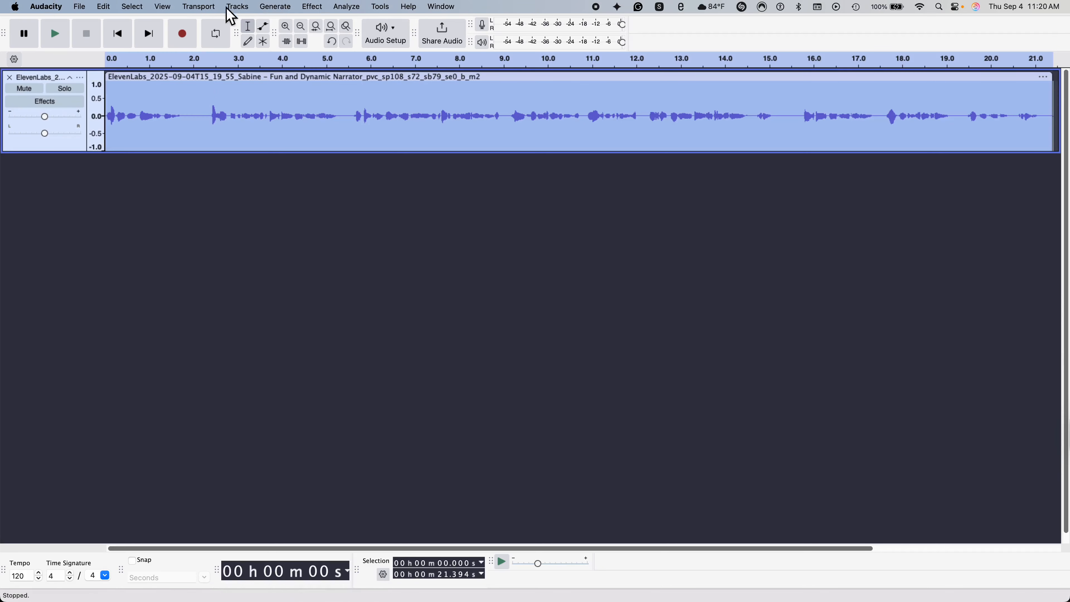
click(317, 7)
mouse_move(378, 8)
mouse_move(393, 52)
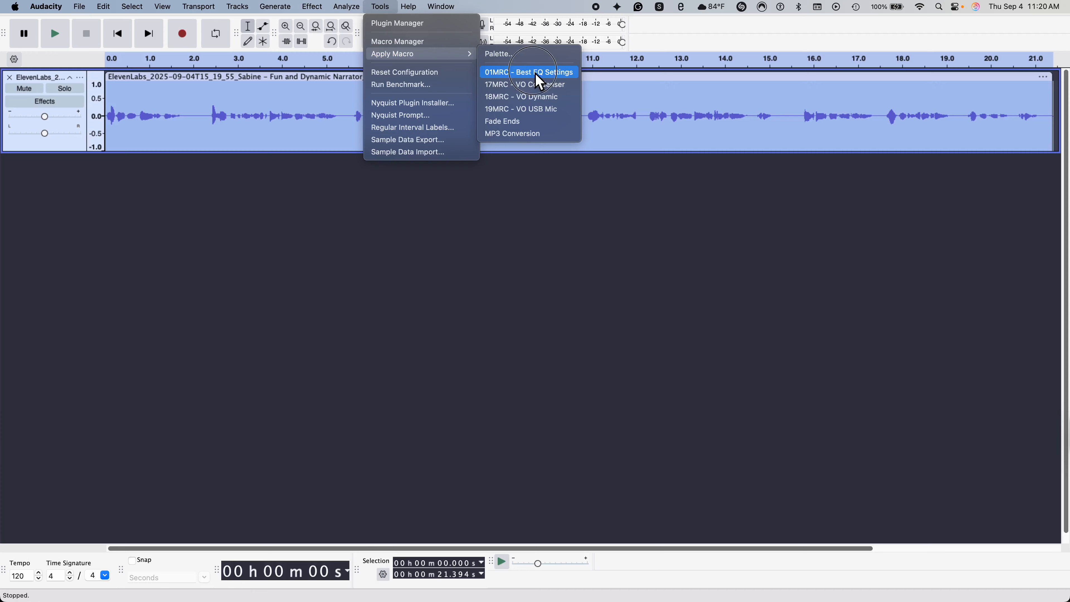
click(536, 72)
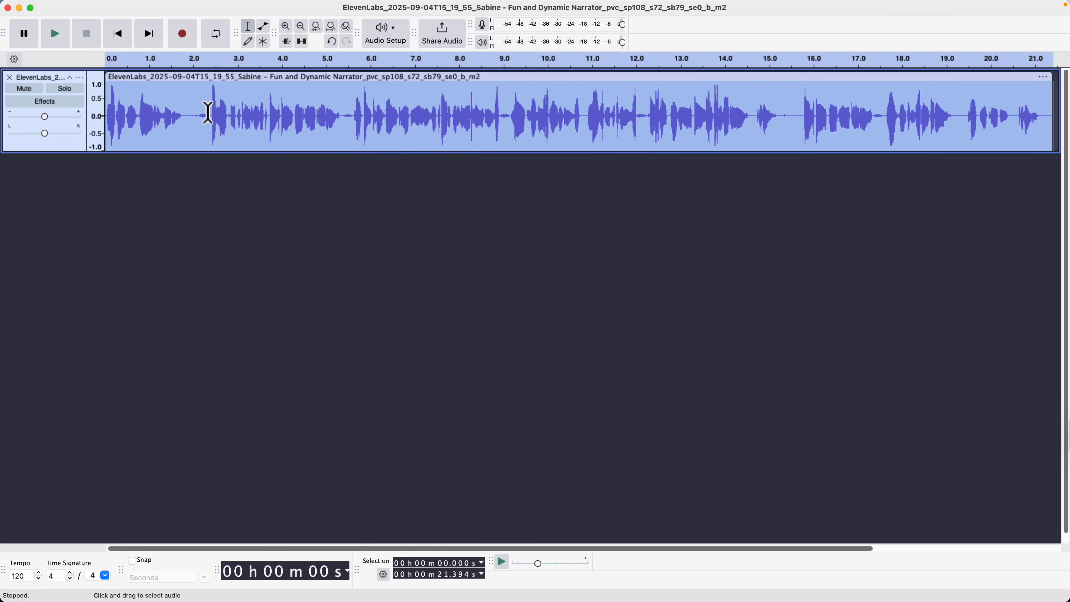
Truncate the voiceover's silences down to about 18.3 seconds and play back the result.
mouse_move(264, 12)
click(312, 6)
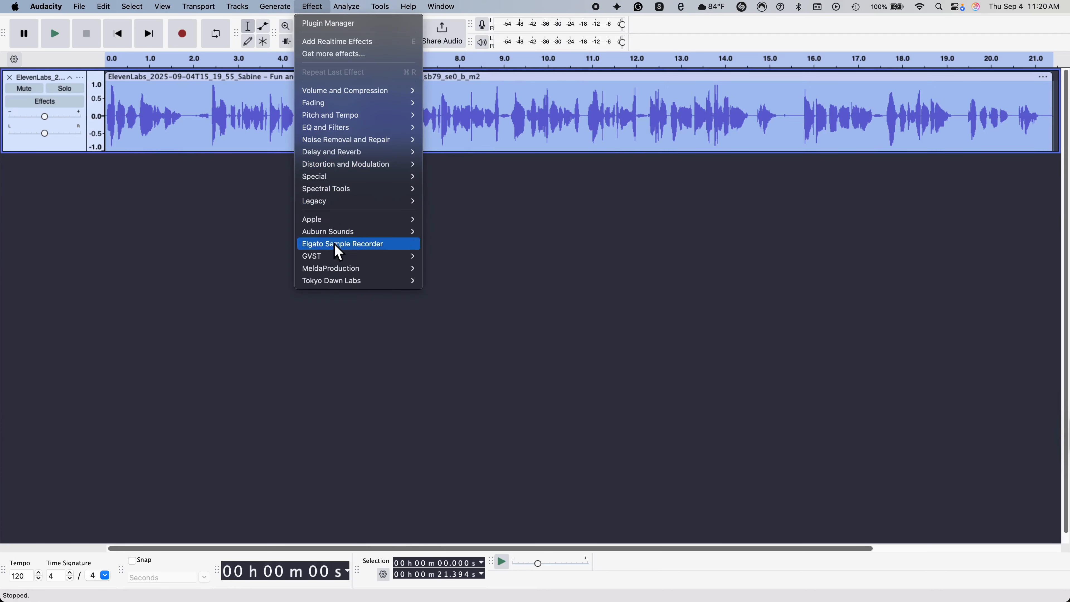
mouse_move(359, 177)
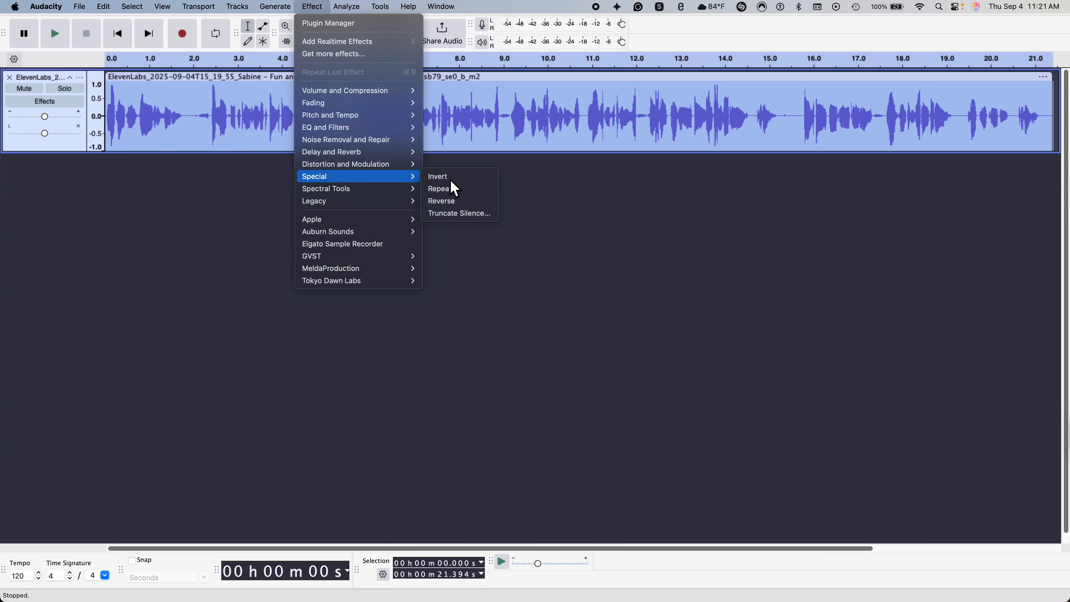
click(471, 220)
click(596, 396)
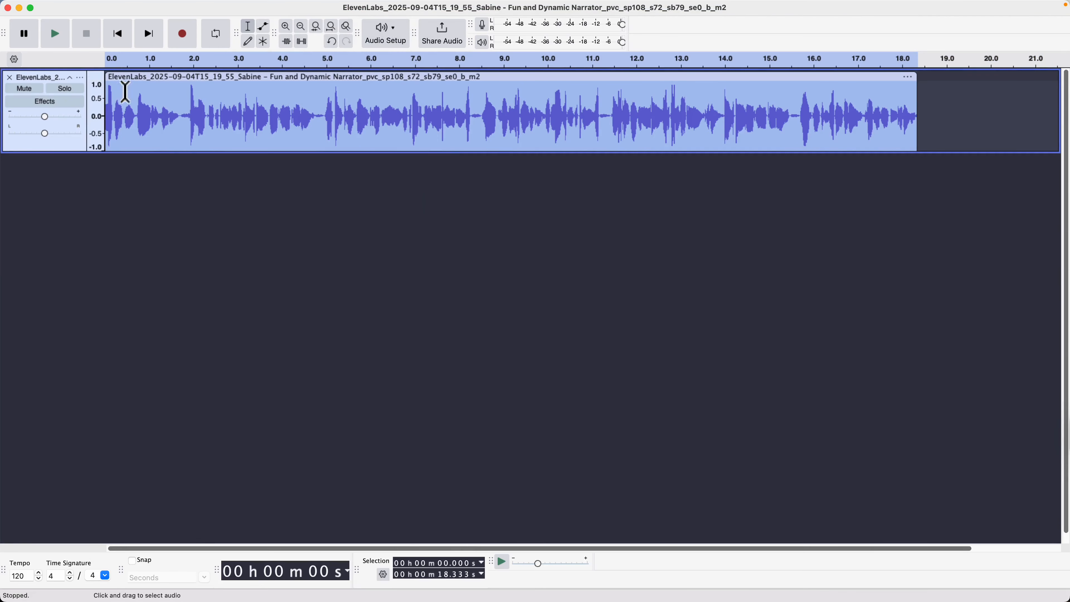
click(54, 37)
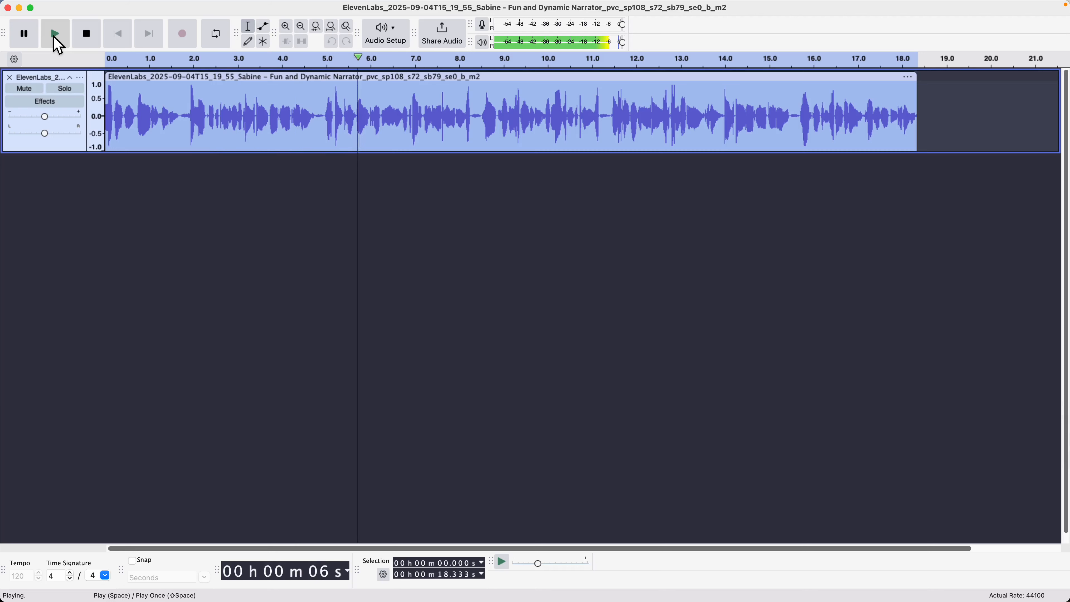
click(30, 39)
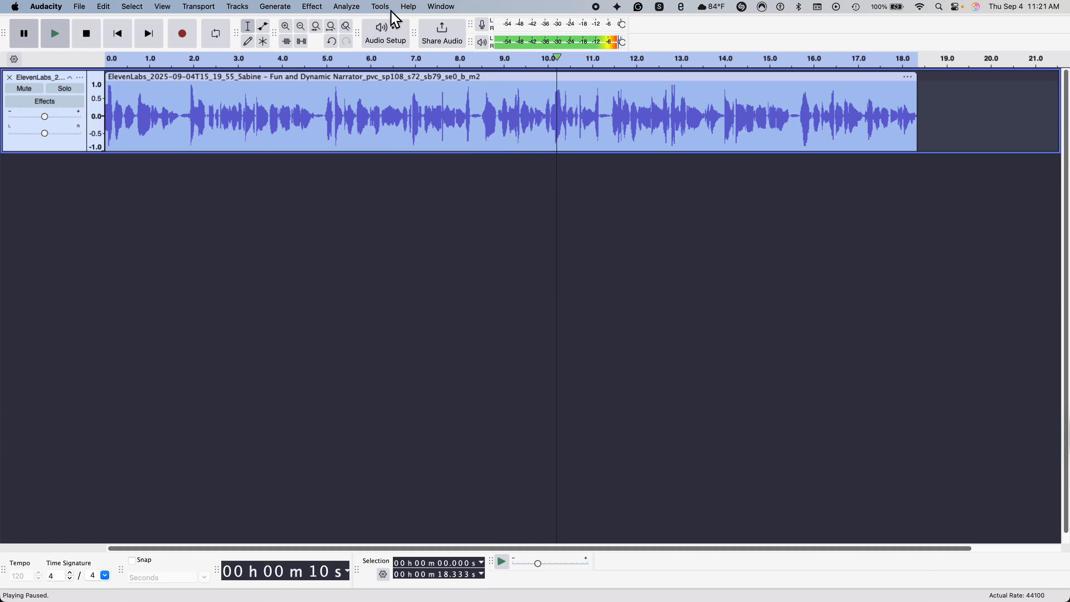
click(80, 7)
Export the voiceover as an MP3 on the Desktop, replacing the existing file.
click(98, 140)
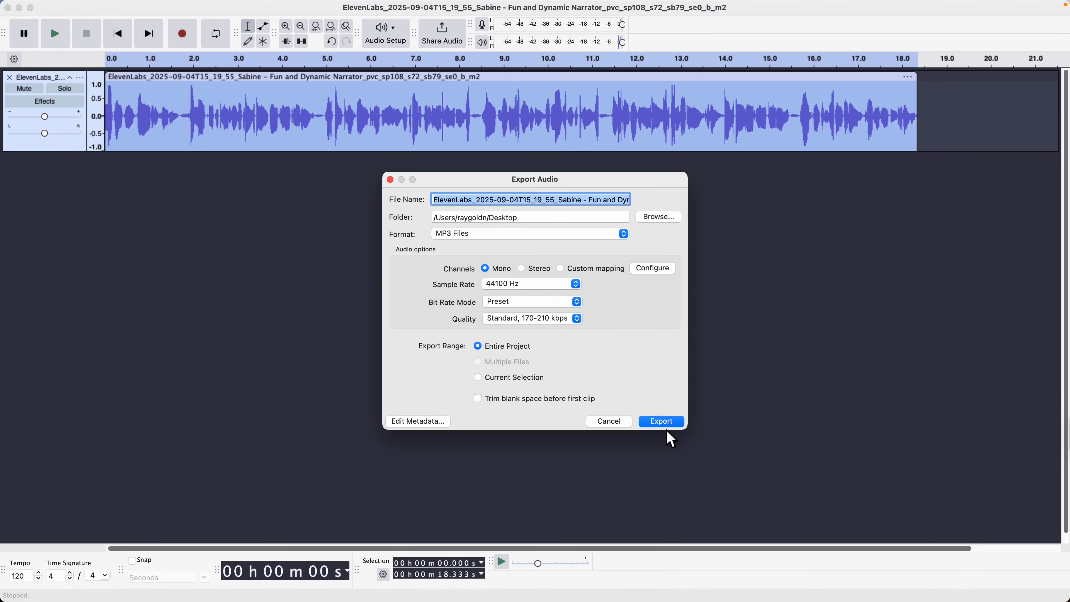
click(668, 423)
click(531, 357)
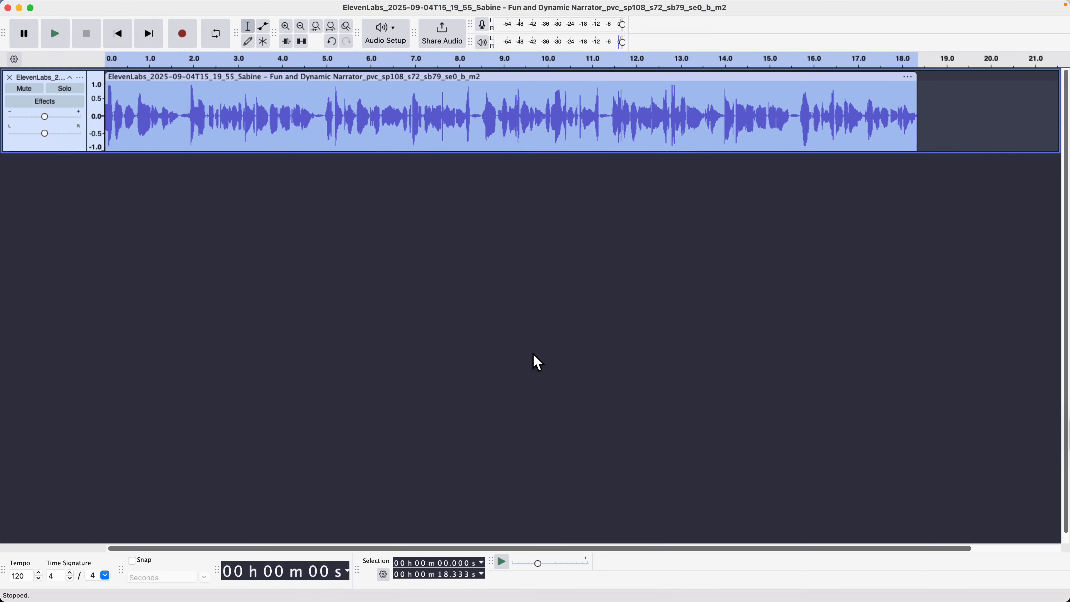
Quit Audacity without saving the project and close the ElevenLabs tab.
key(super+q)
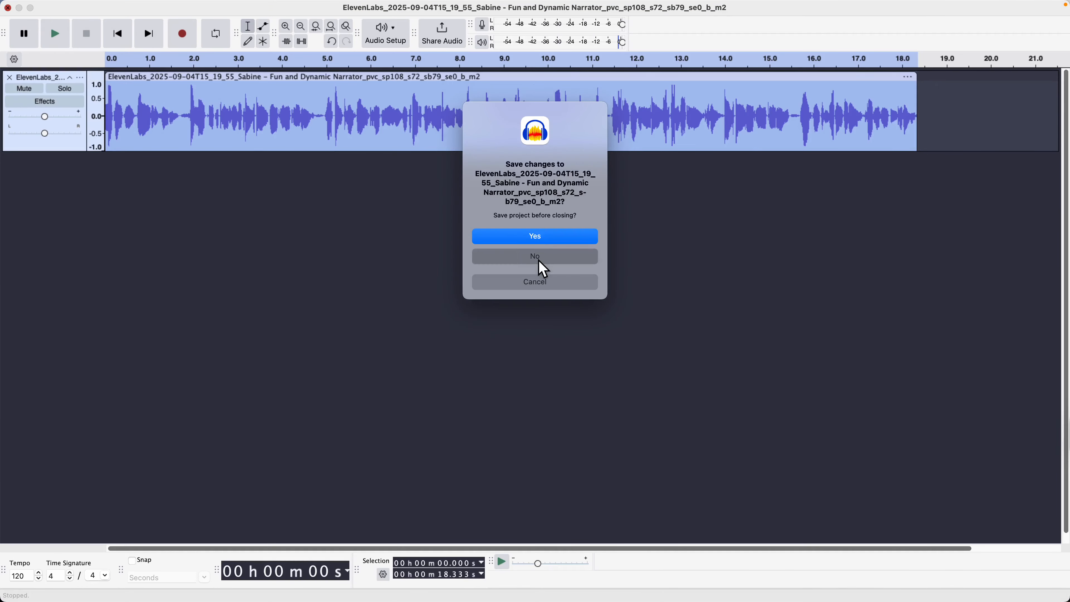
click(561, 266)
click(945, 15)
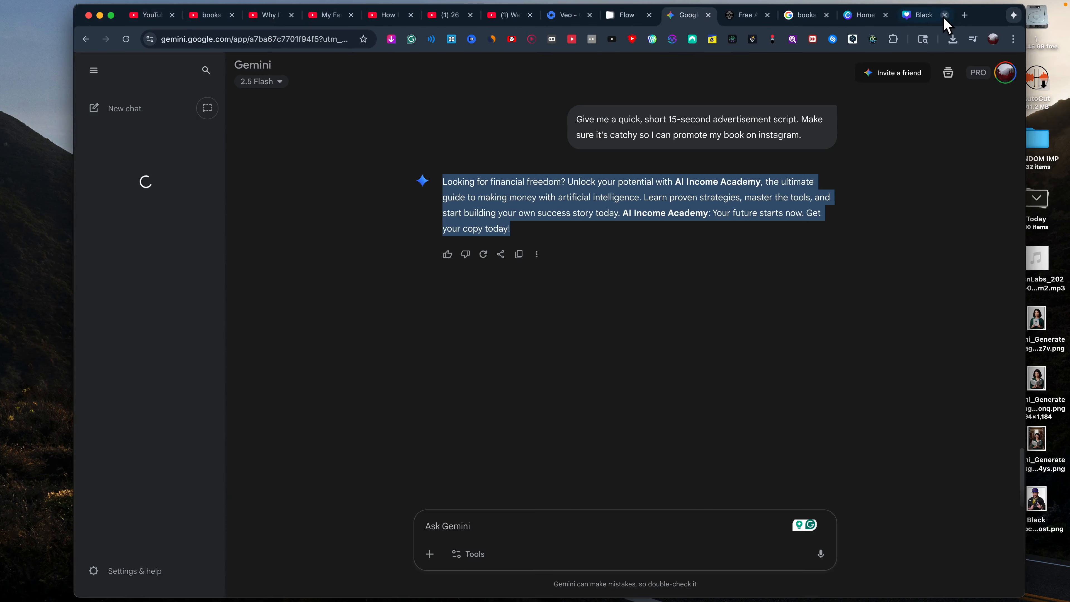
Go from the Veo page into Flow, drop the duplicate tab, and create project Sep 04 - 11:22.
click(112, 15)
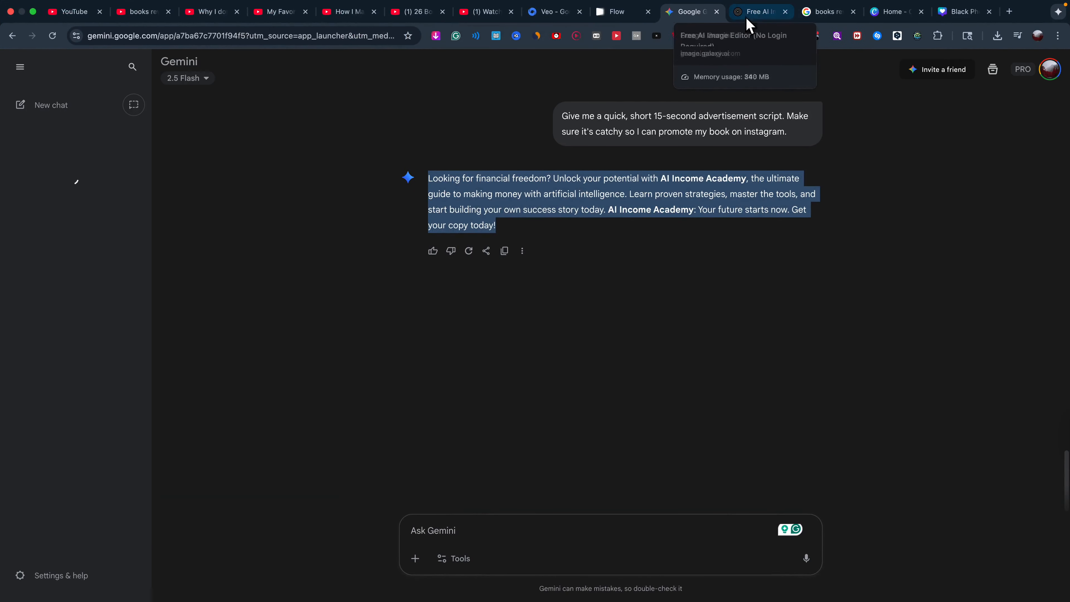
click(564, 17)
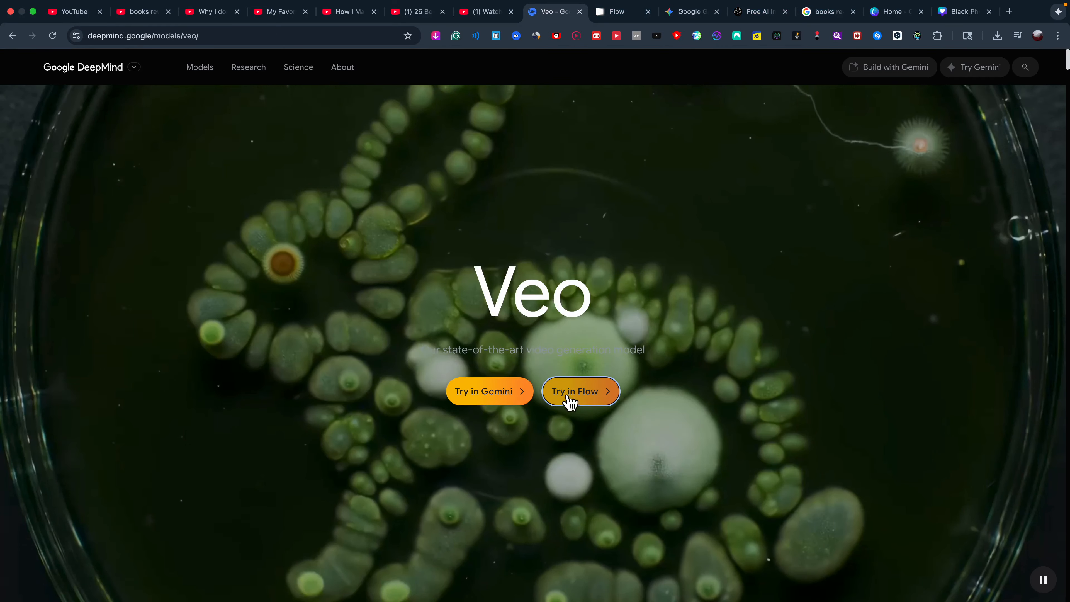
click(585, 401)
click(632, 14)
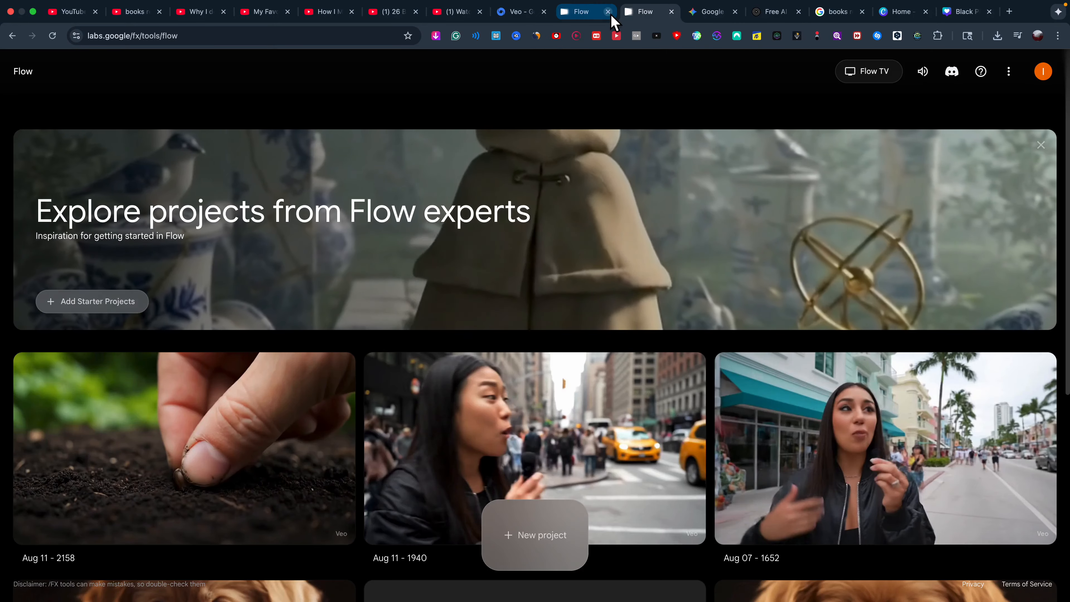
click(611, 14)
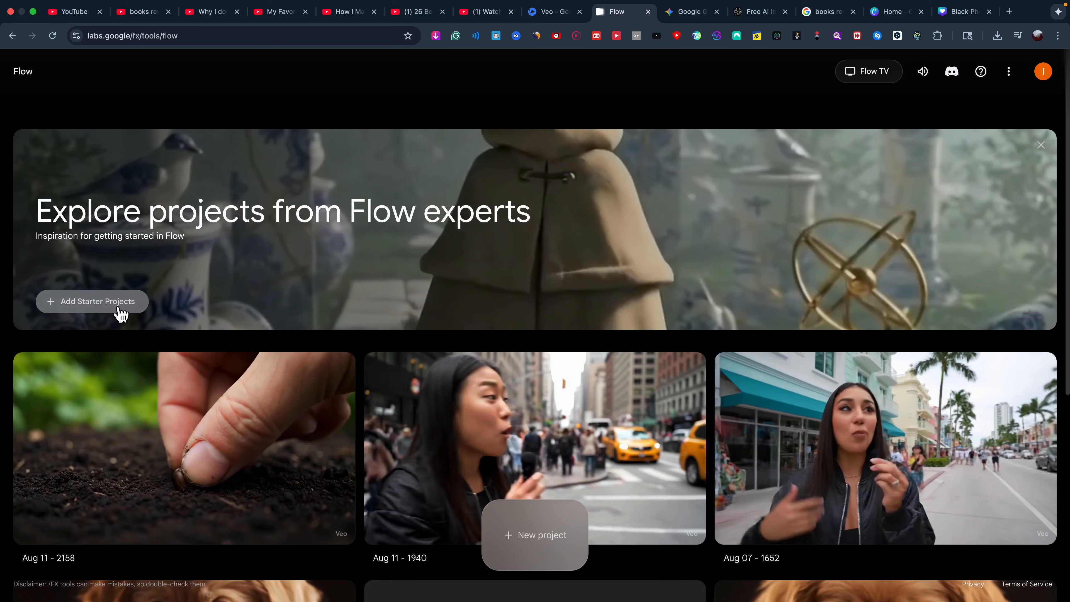
click(526, 546)
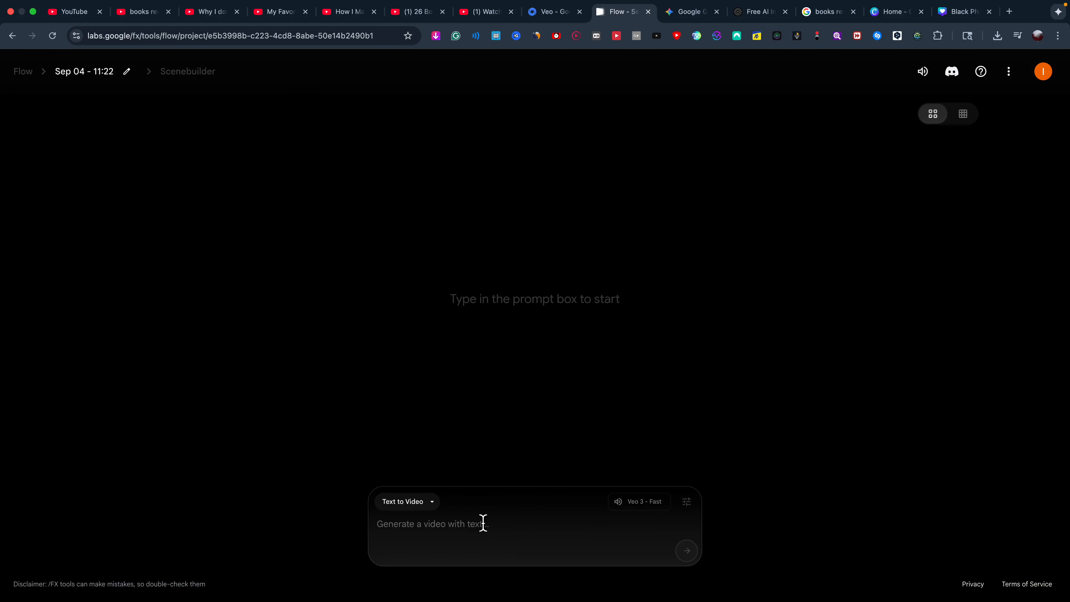
Switch Flow to Frames to Video and upload the Gemini woman-with-book image, cancelling the first crop.
click(398, 512)
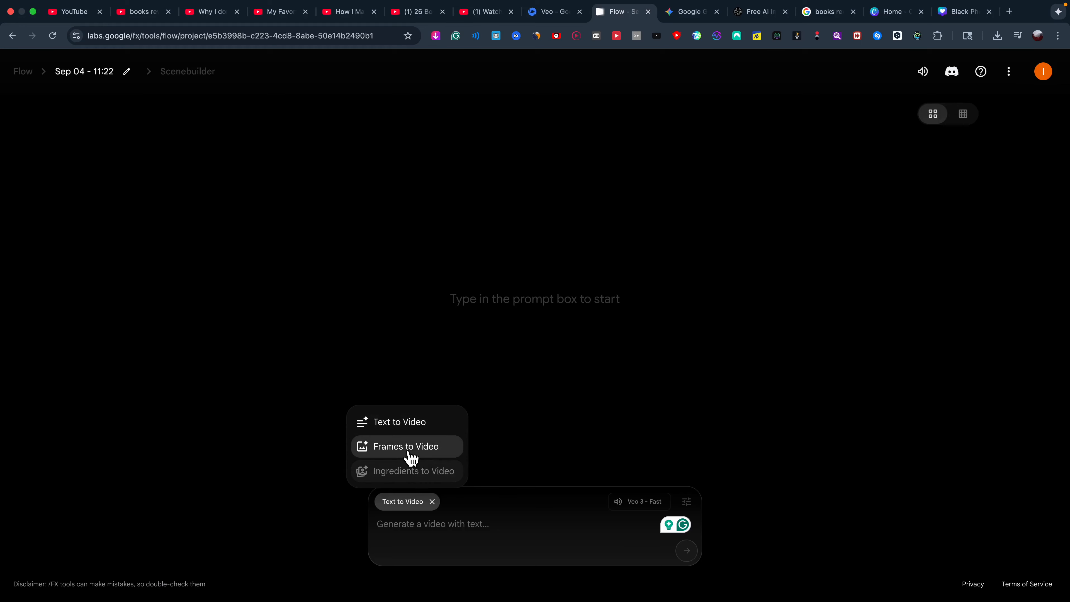
click(410, 453)
click(390, 551)
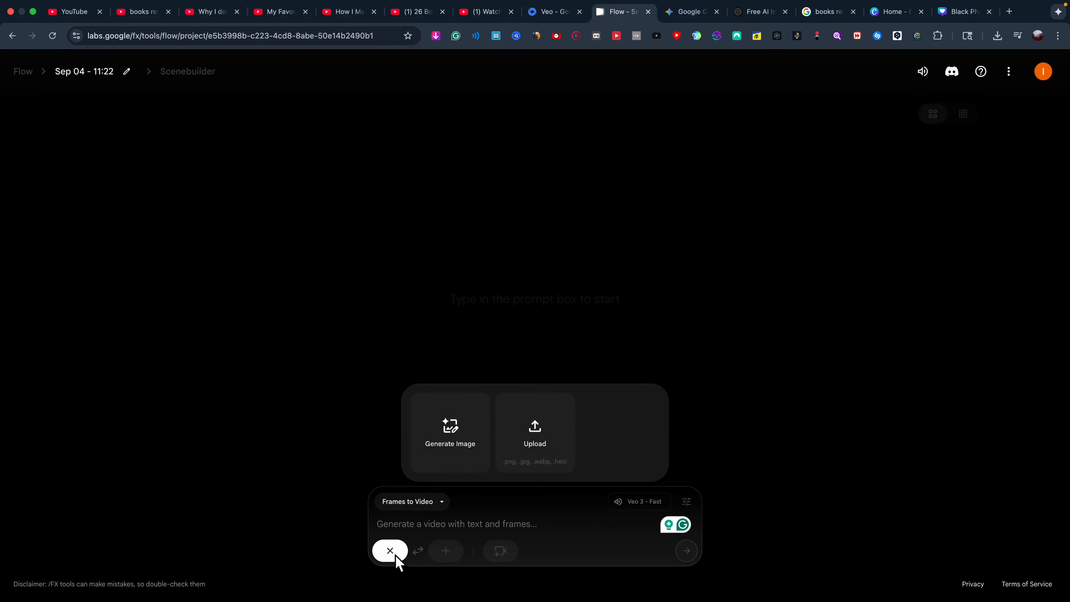
click(456, 439)
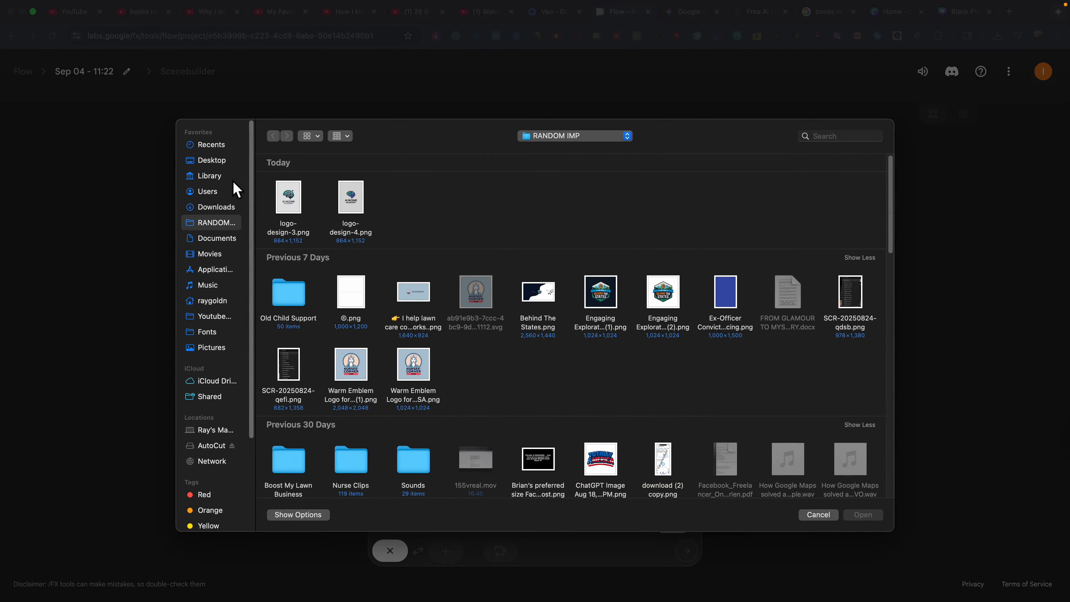
click(216, 161)
click(429, 237)
click(864, 514)
click(217, 532)
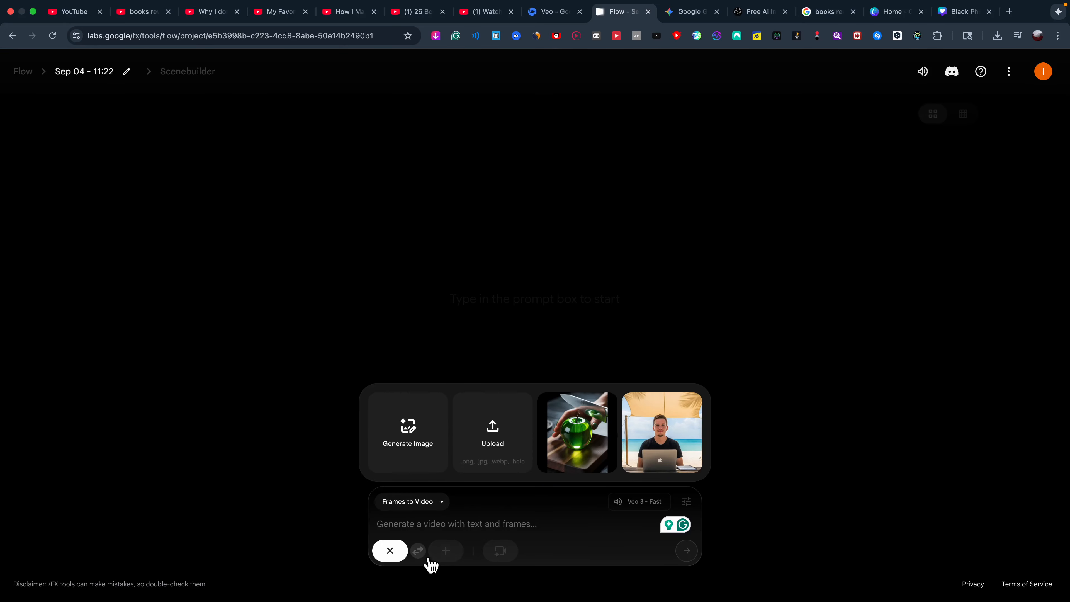
click(458, 515)
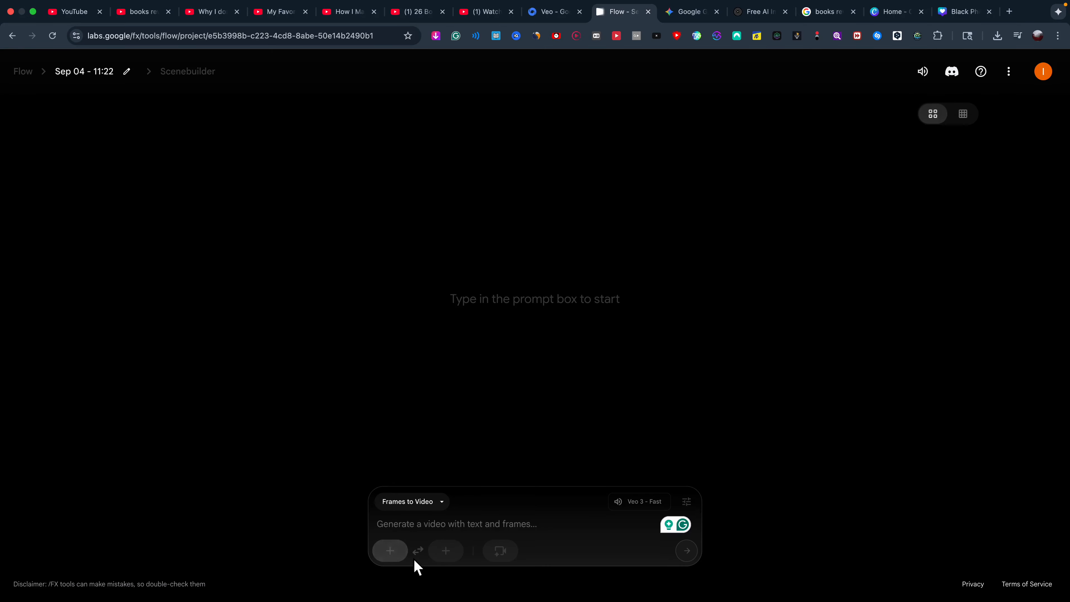
Add the woman-with-book image as the starting frame, cropped to frame the book.
click(501, 553)
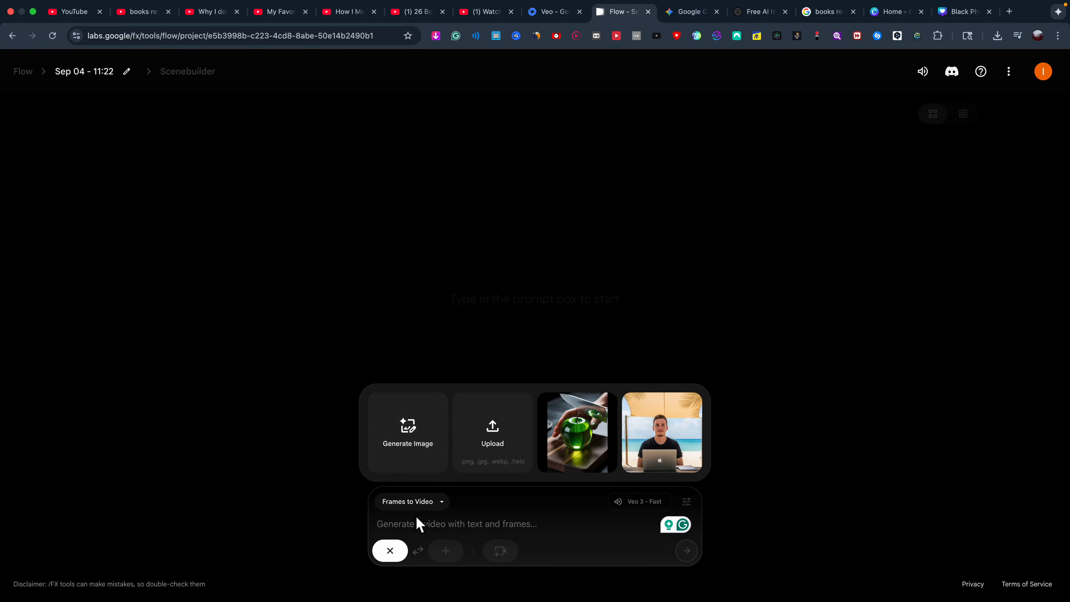
click(416, 521)
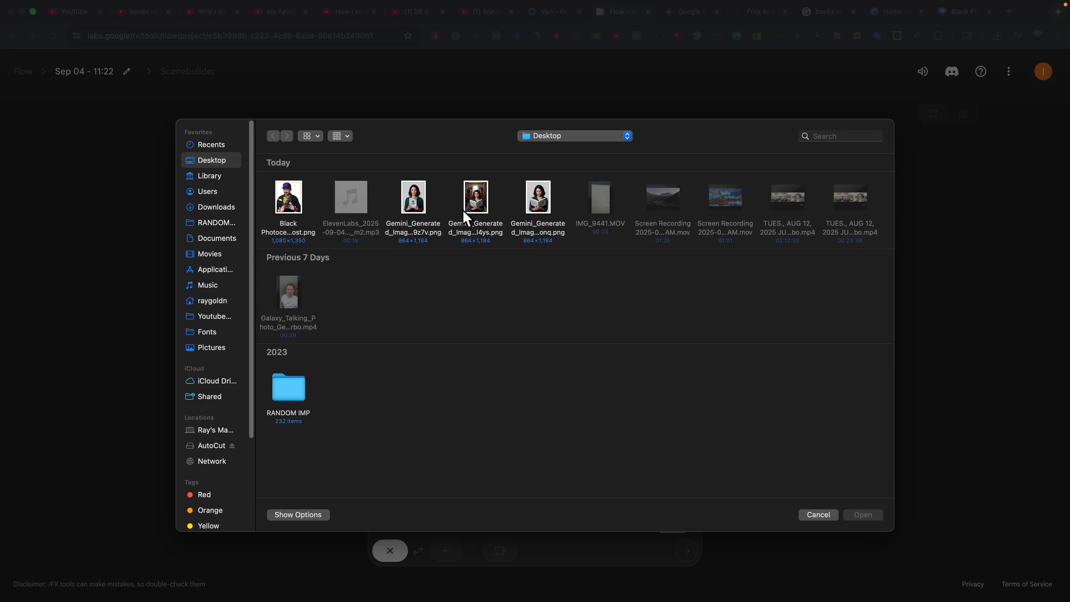
double_click(414, 224)
drag(492, 440, 487, 515)
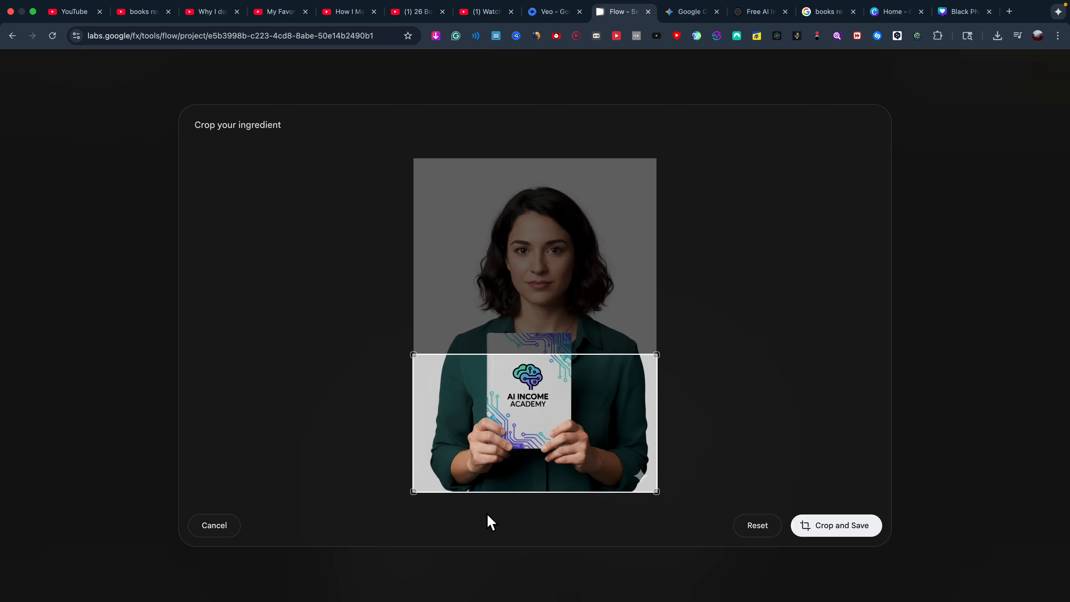
drag(502, 473, 577, 521)
click(891, 13)
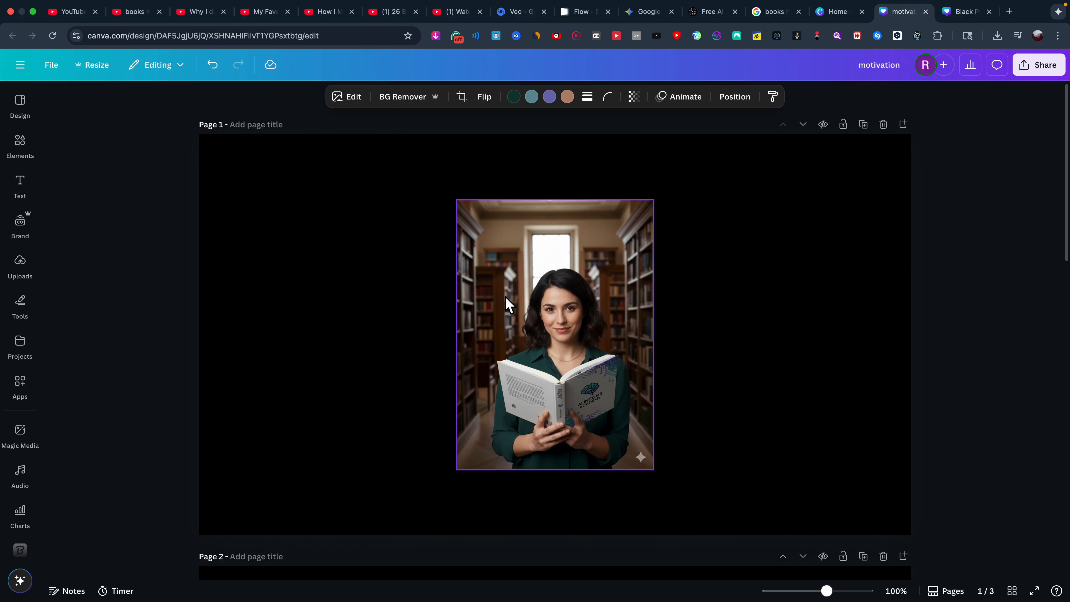
Open the motivation design and move the library photo to the top, enlarged to fill the page height.
click(603, 291)
drag(591, 274, 572, 208)
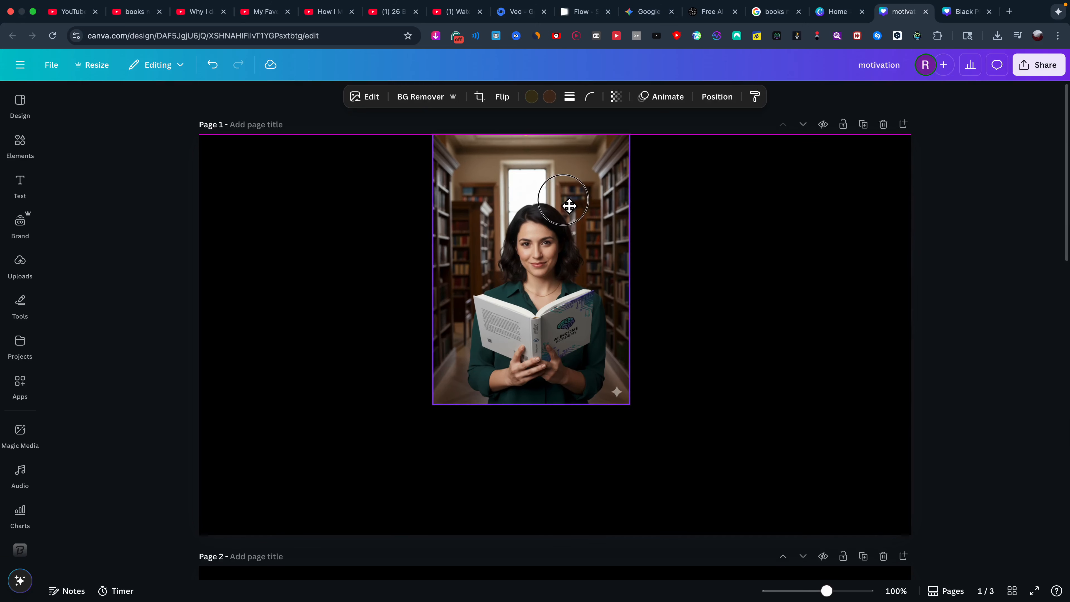
drag(633, 418, 708, 561)
click(349, 268)
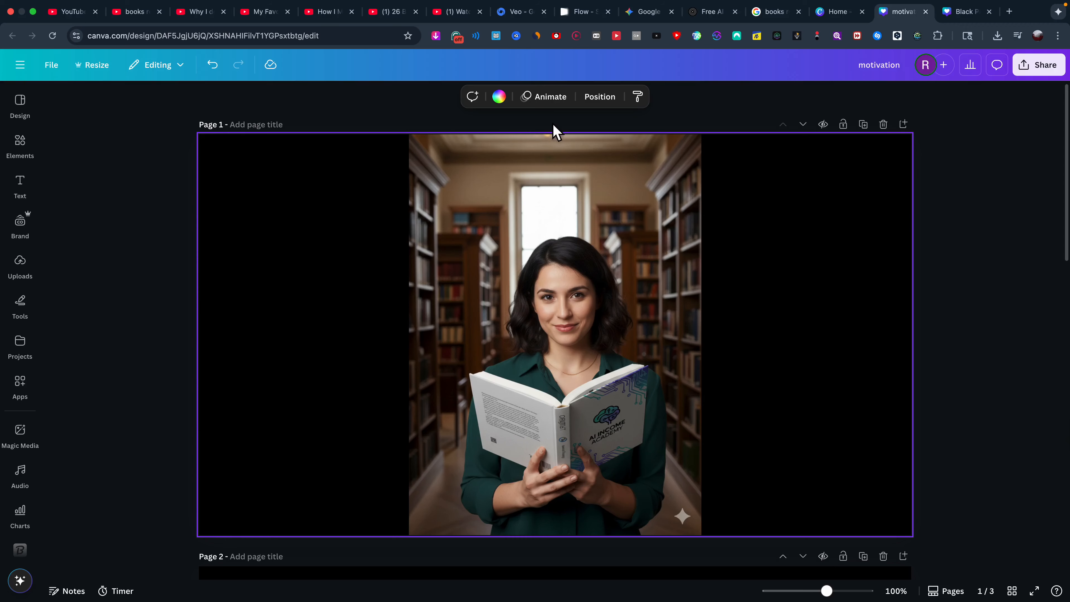
click(22, 386)
scroll(116, 506, down, 2)
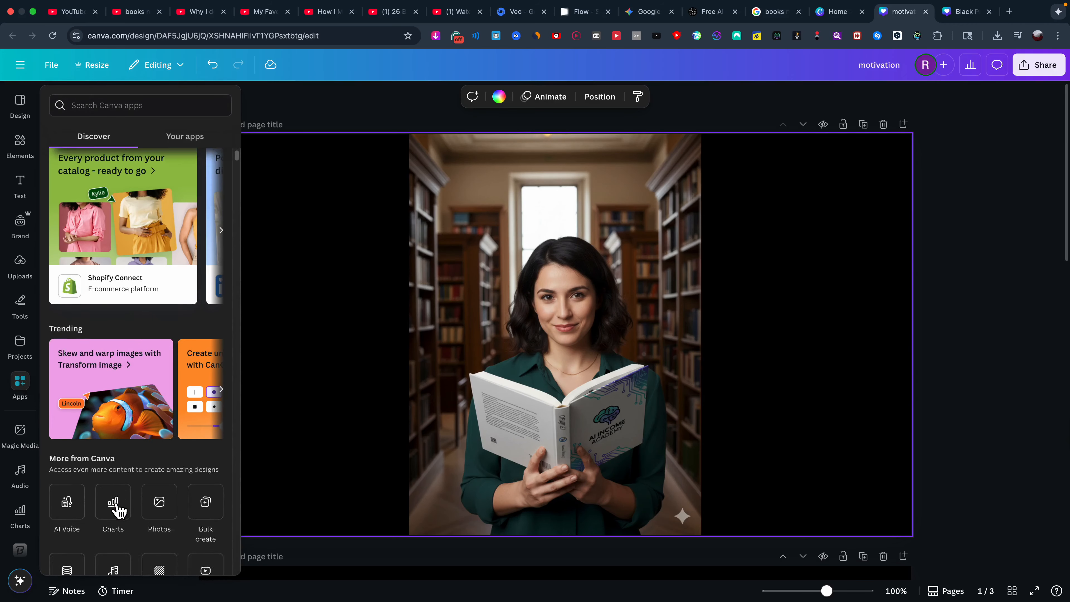
scroll(115, 508, down, 3)
scroll(127, 379, up, 5)
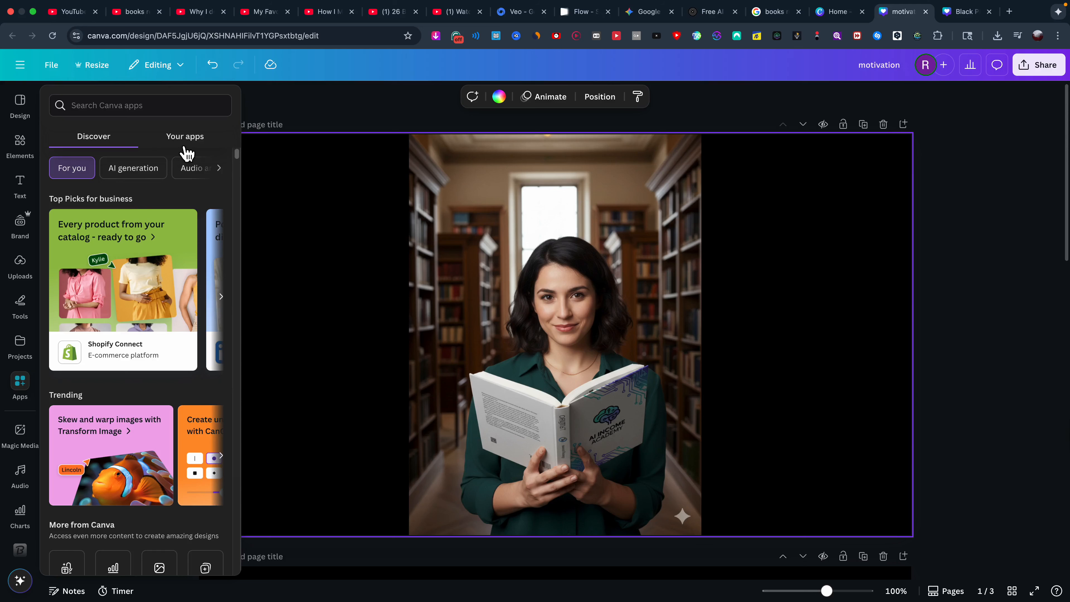
Magic Expand the library photo to Whole Page and apply the first generated version.
click(541, 237)
click(365, 97)
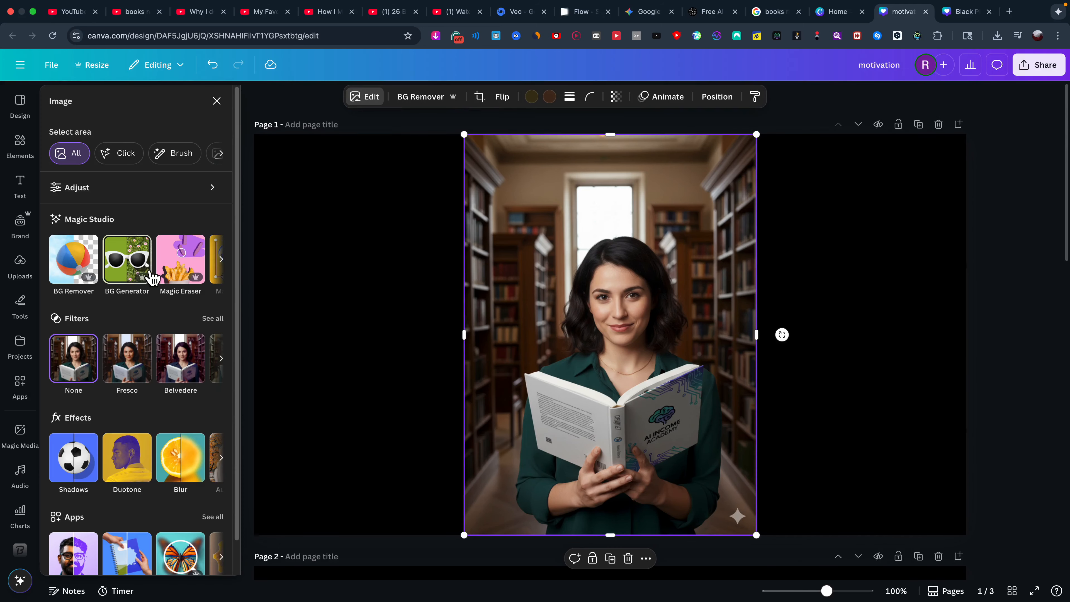
click(225, 262)
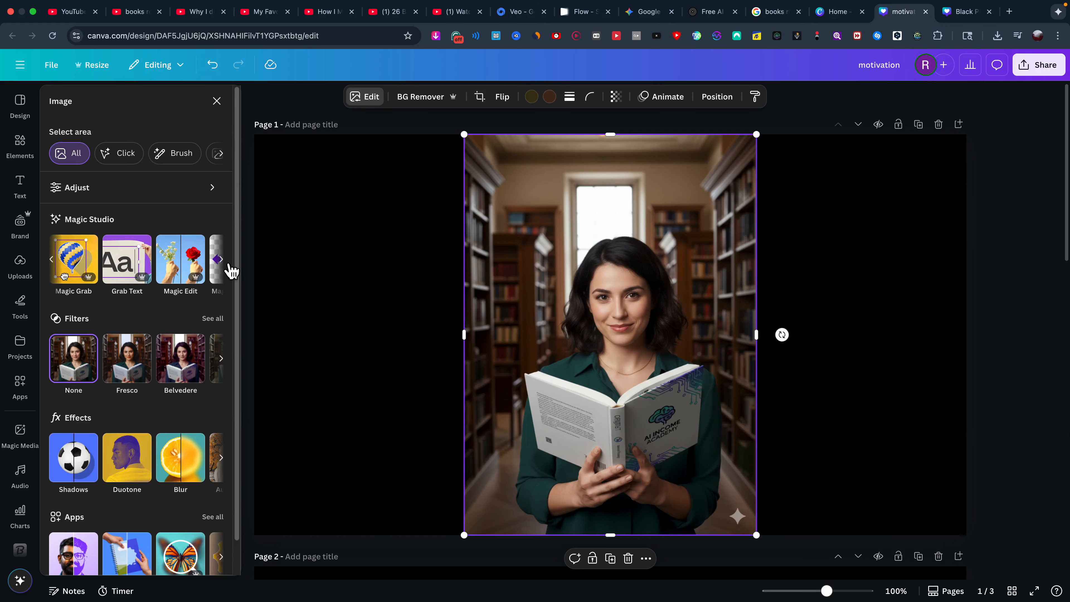
click(222, 260)
click(208, 262)
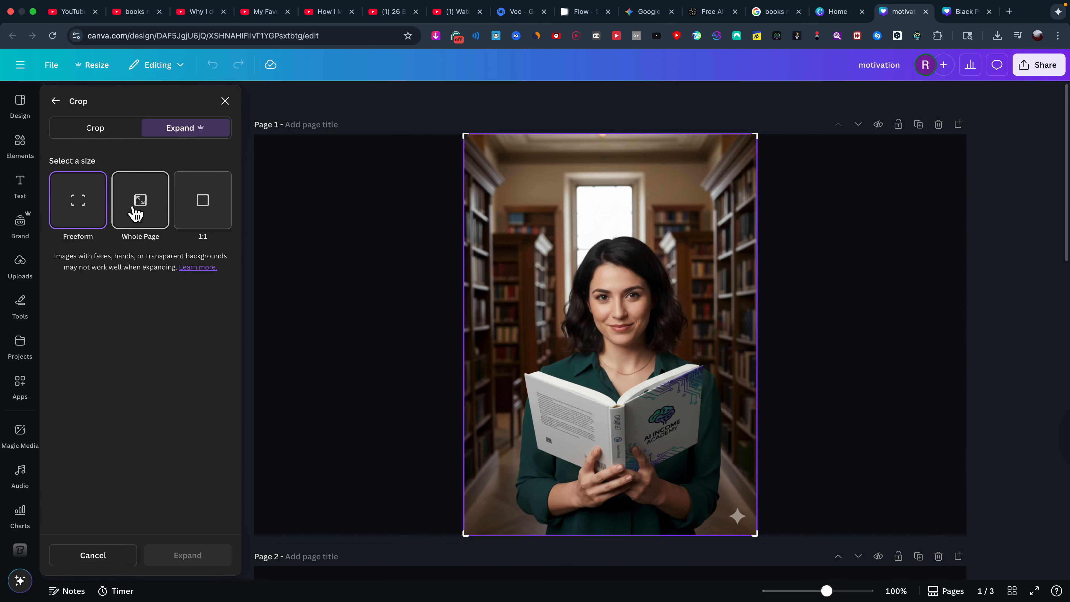
click(169, 209)
click(207, 556)
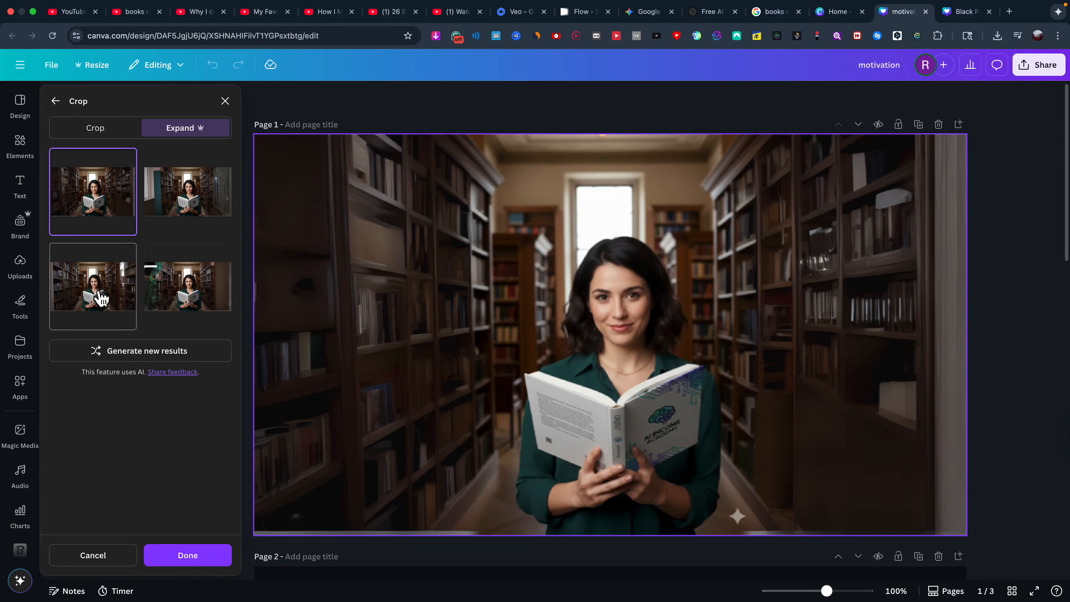
click(100, 298)
click(93, 192)
click(188, 555)
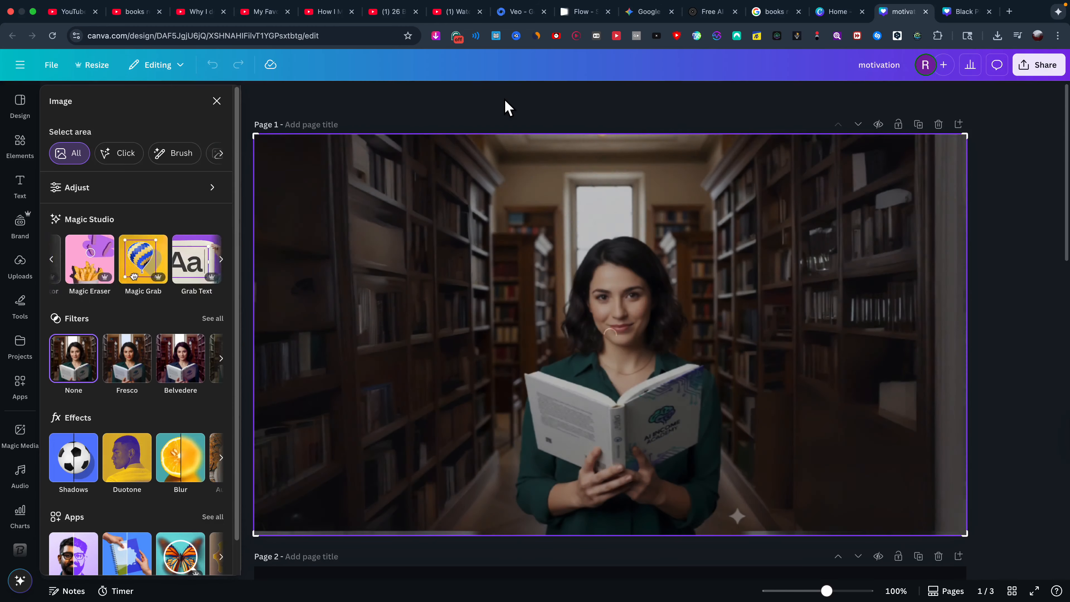
click(986, 344)
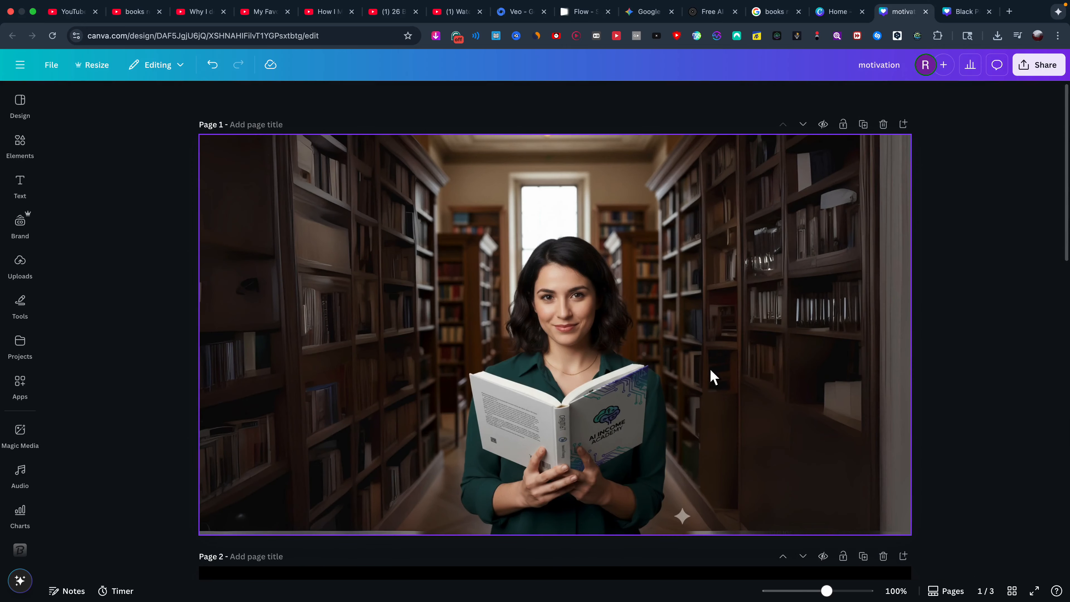
scroll(710, 346, down, 10)
Enlarge and centre the portrait photo on page 2, then adjust the page 1 photo.
click(606, 322)
scroll(607, 322, up, 5)
scroll(576, 393, down, 3)
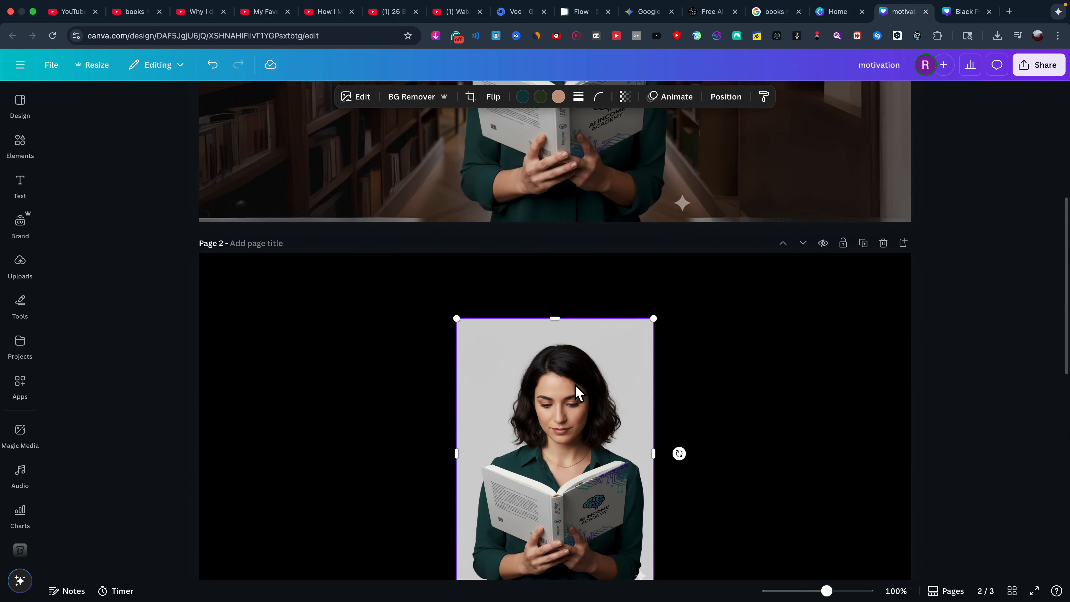
drag(655, 479, 772, 527)
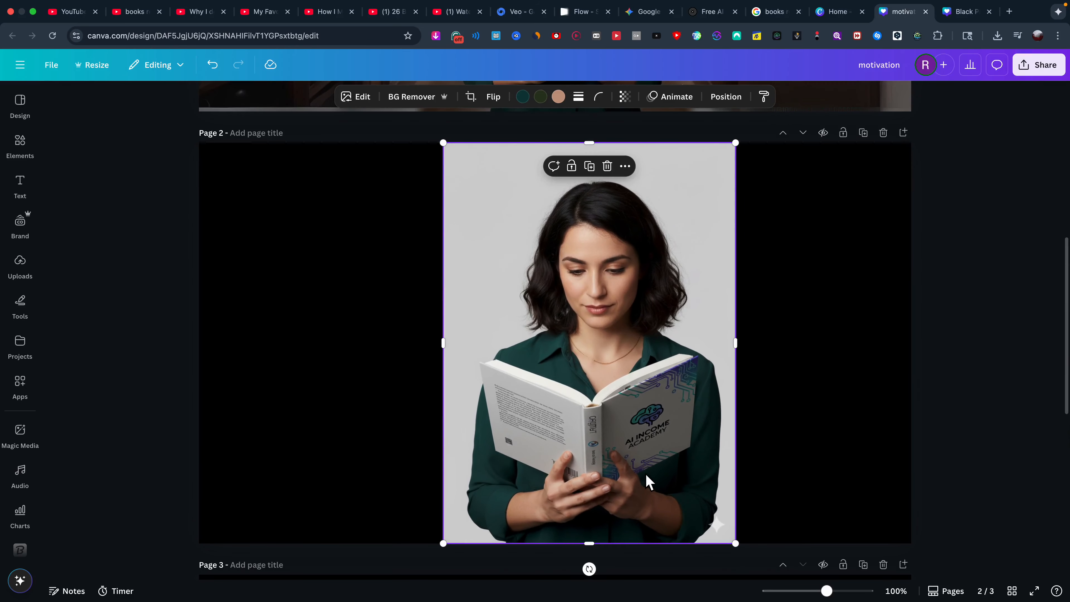
drag(582, 396, 545, 407)
scroll(545, 407, up, 10)
click(590, 399)
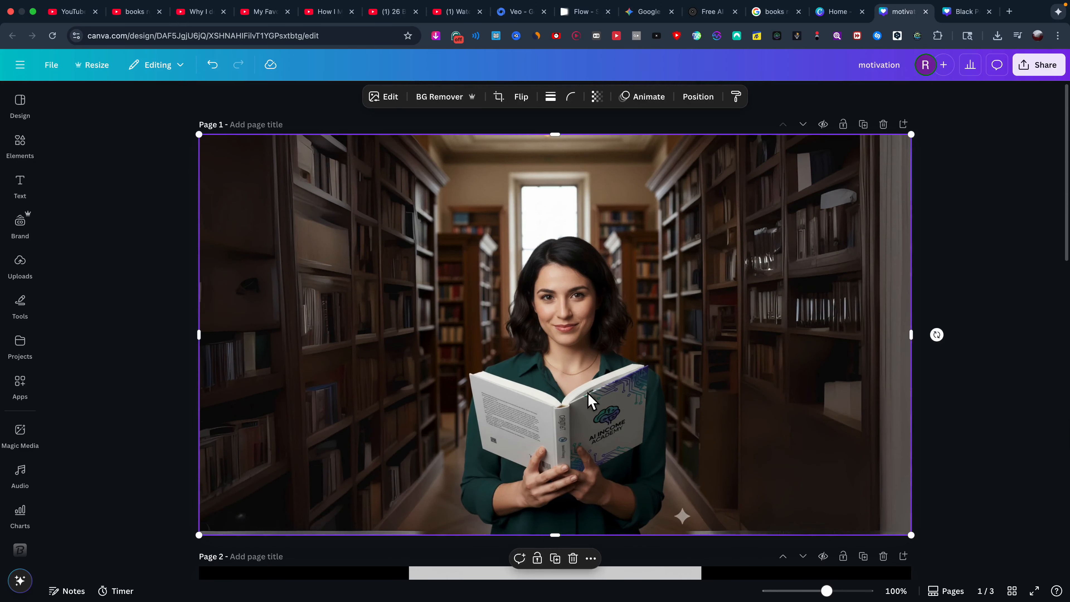
scroll(590, 398, down, 20)
mouse_move(596, 381)
mouse_down()
mouse_move(570, 381)
mouse_move(602, 382)
mouse_up()
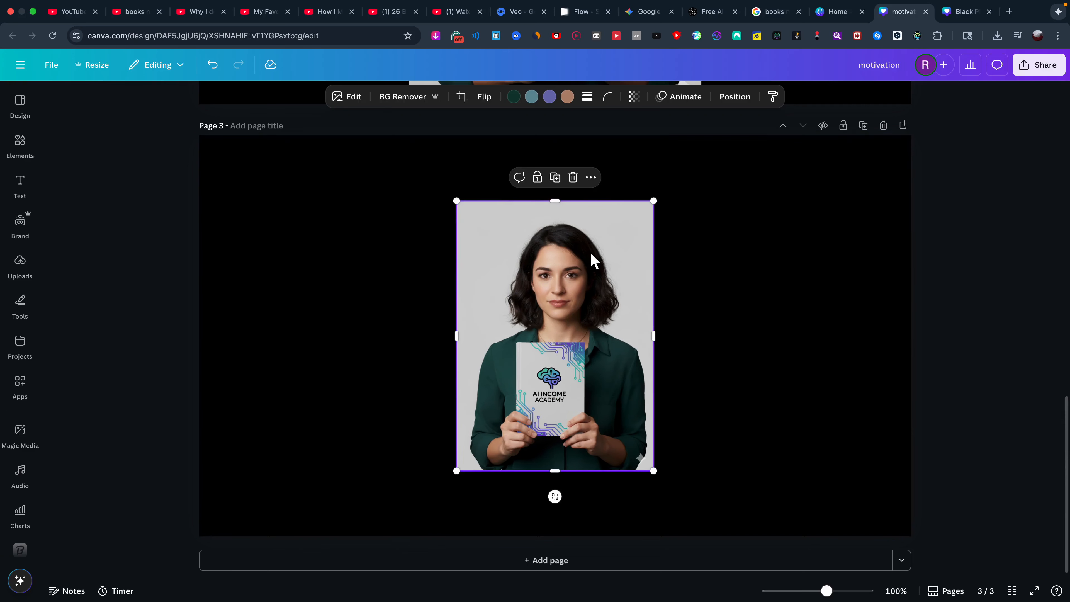
Fill page 3's background with the photo's light grey #D1D1D1 using the eyedropper.
click(287, 237)
click(499, 96)
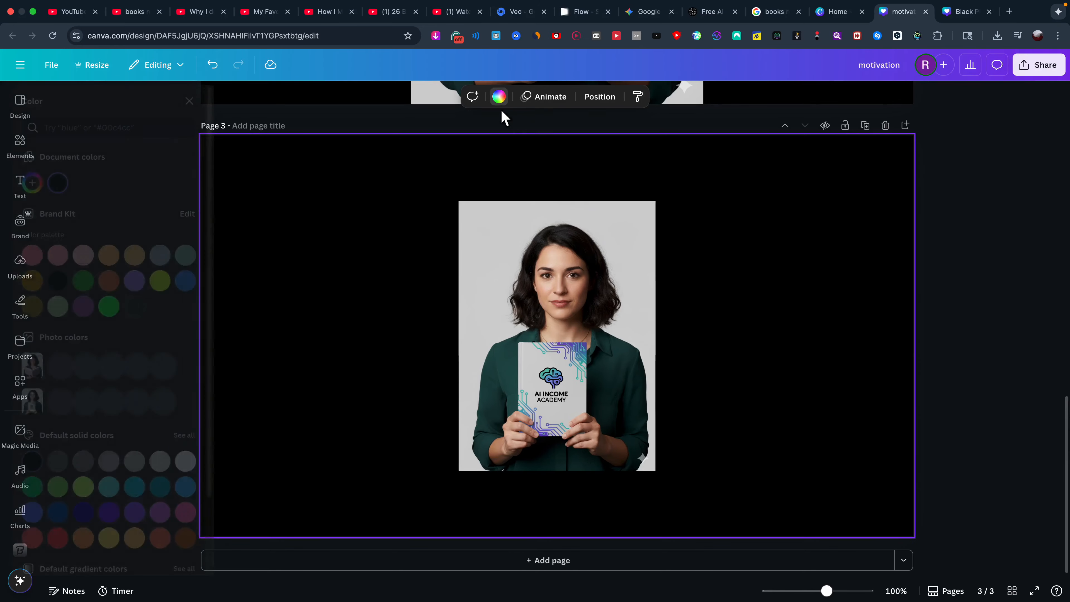
click(60, 183)
click(197, 326)
click(537, 223)
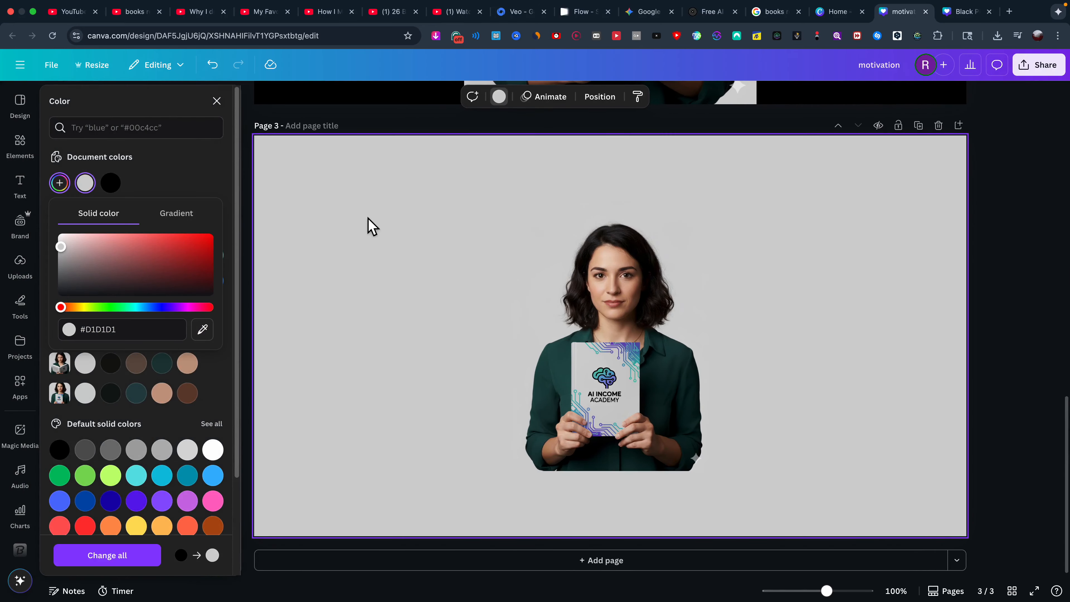
click(216, 100)
scroll(309, 173, up, 6)
scroll(305, 189, down, 1)
Give page 2's background the same light grey #D1D1D1 sampled from the photo.
click(297, 291)
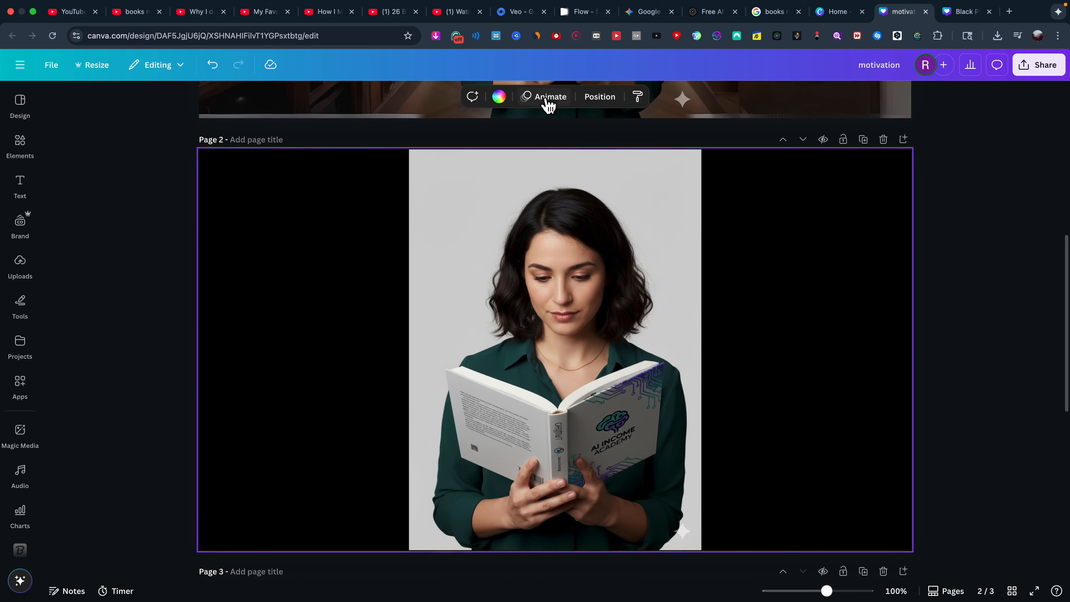
click(502, 99)
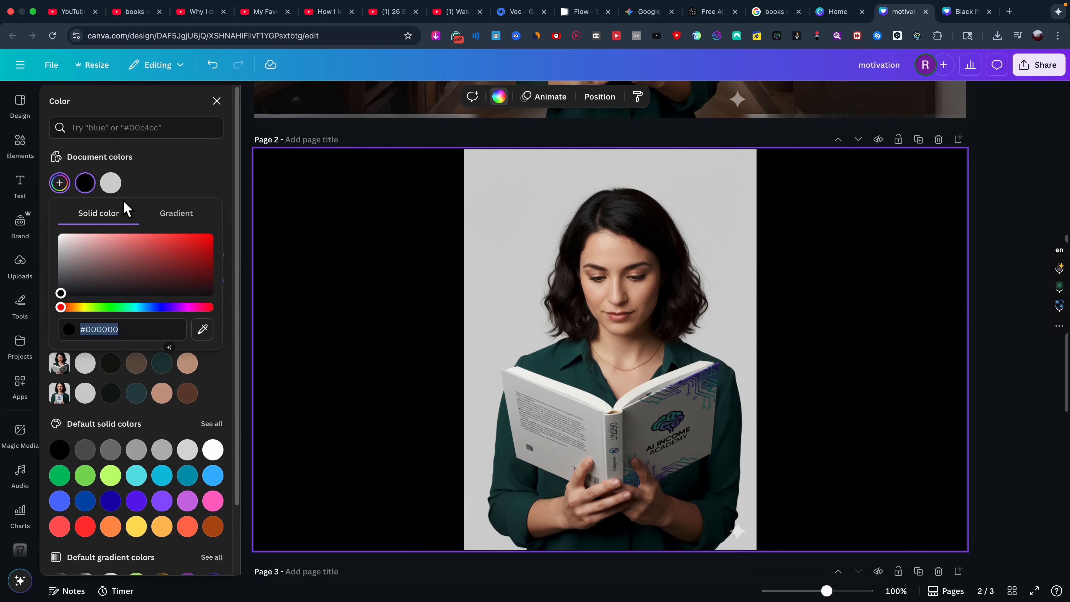
click(716, 210)
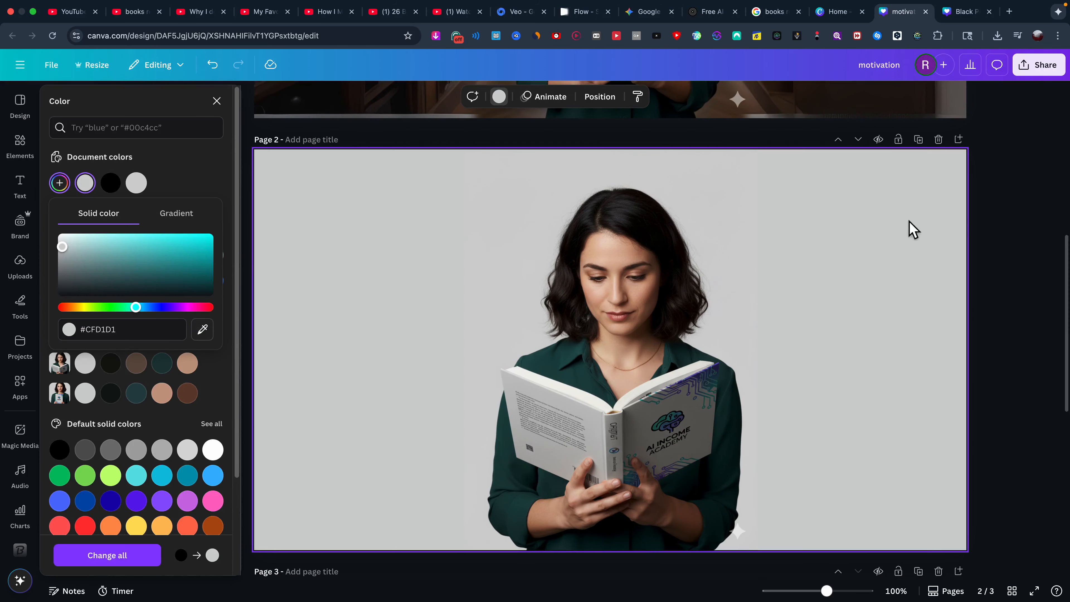
click(981, 215)
scroll(974, 221, down, 9)
click(990, 198)
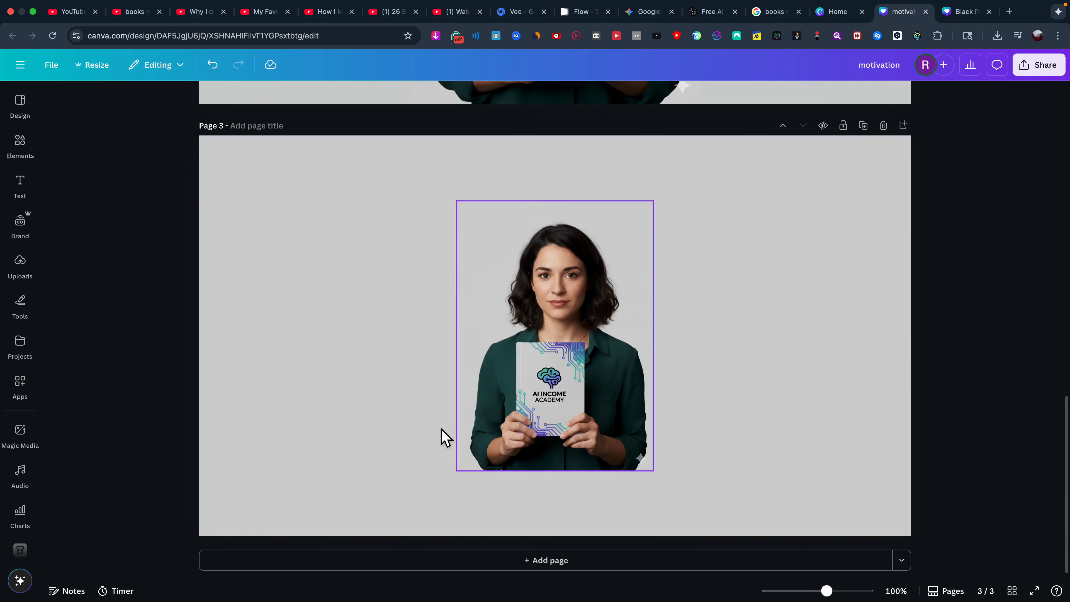
Move the page 3 photo to the top, enlarge and centre it, and centre the reading-woman photo.
drag(568, 409, 554, 363)
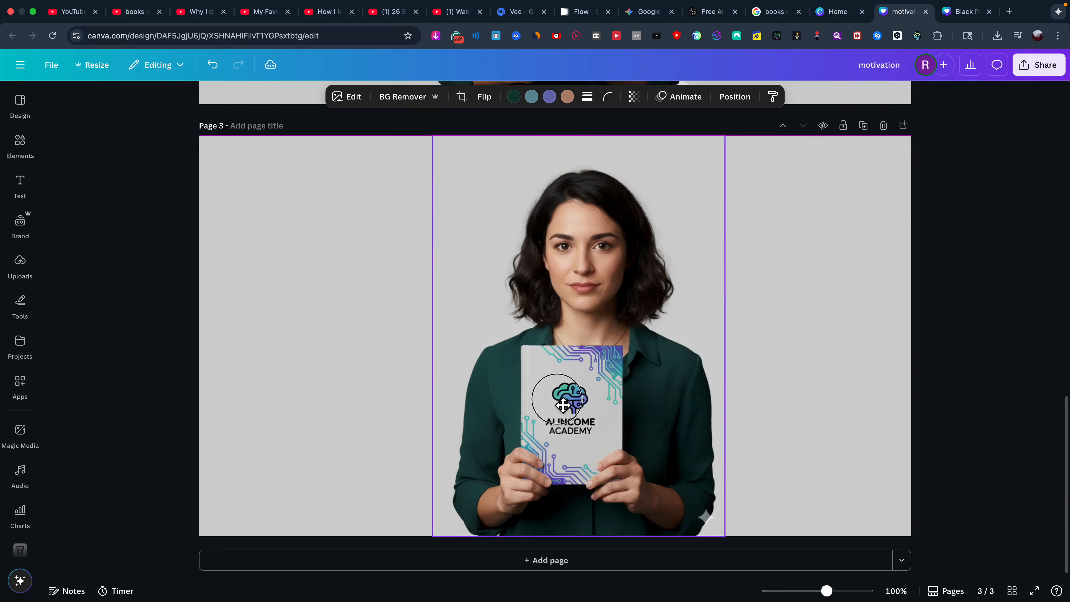
mouse_move(565, 407)
mouse_down()
mouse_move(536, 408)
mouse_move(547, 407)
mouse_up()
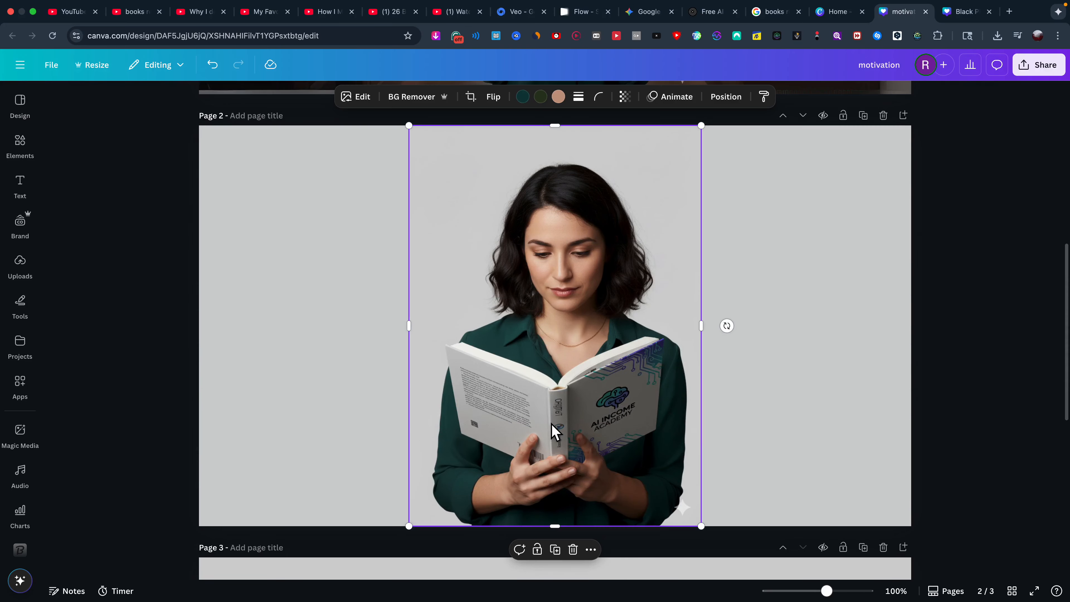
drag(554, 432, 559, 426)
click(1039, 287)
Download pages 1–3 of the design as PNG.
scroll(1032, 211, up, 3)
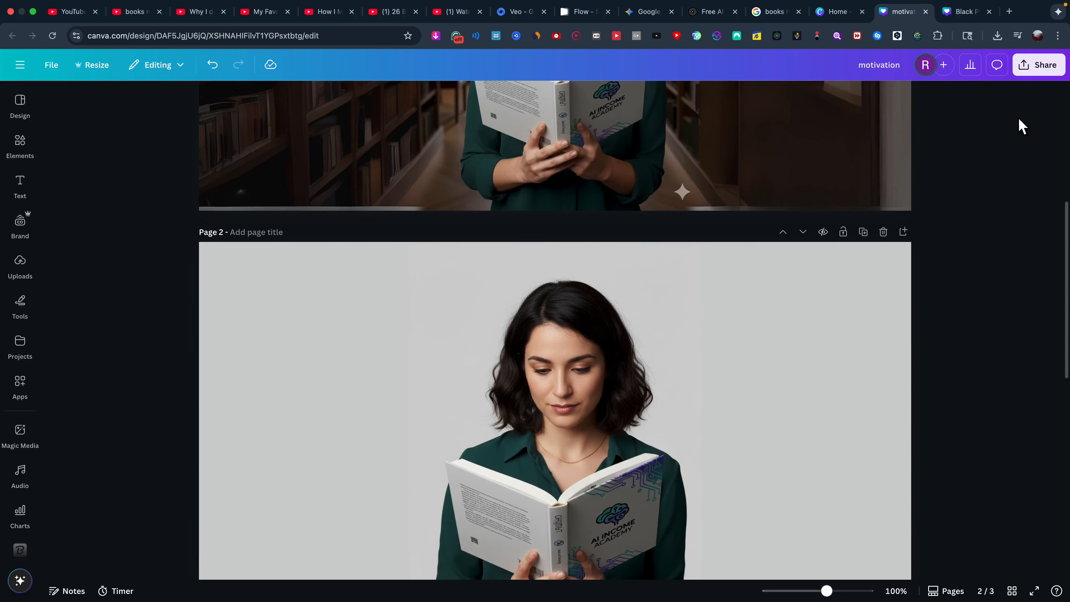
click(1039, 64)
click(868, 295)
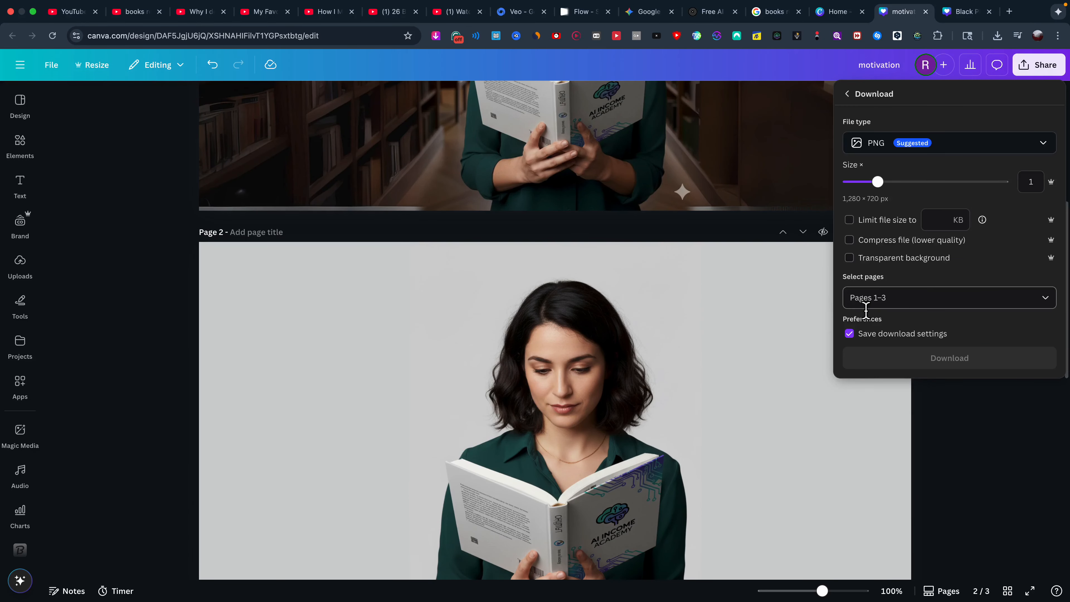
click(949, 356)
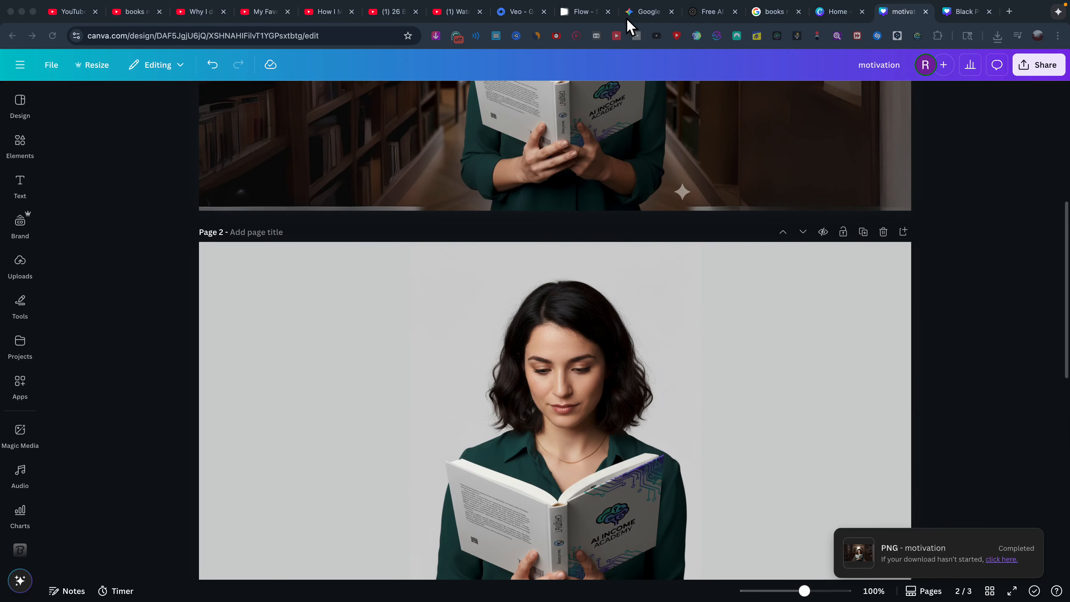
click(652, 17)
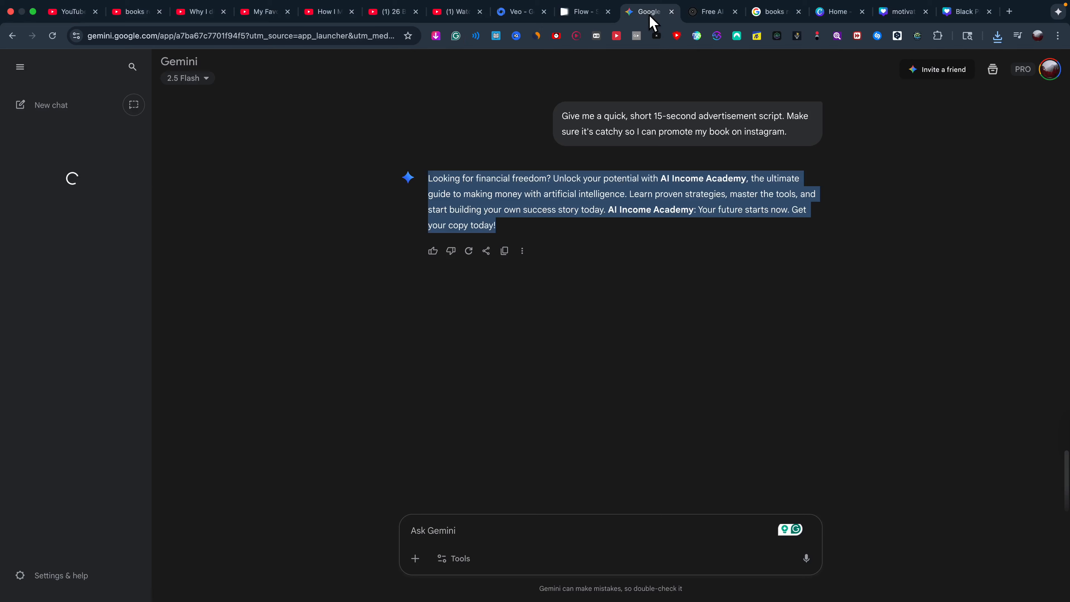
Replace the first frame with motivation/3.png, cropped to keep the whole image.
click(586, 12)
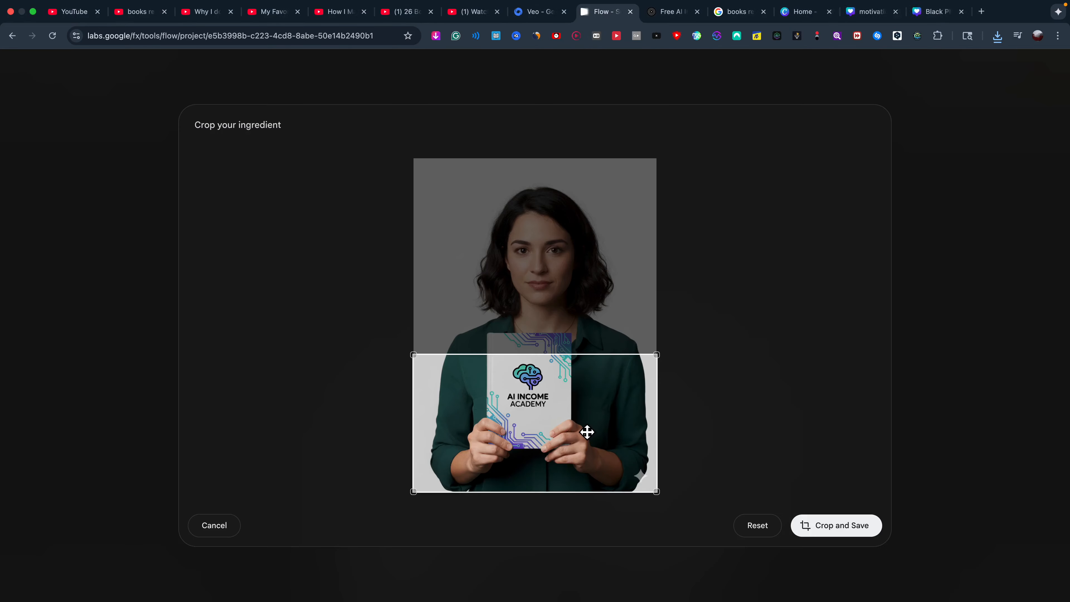
click(764, 532)
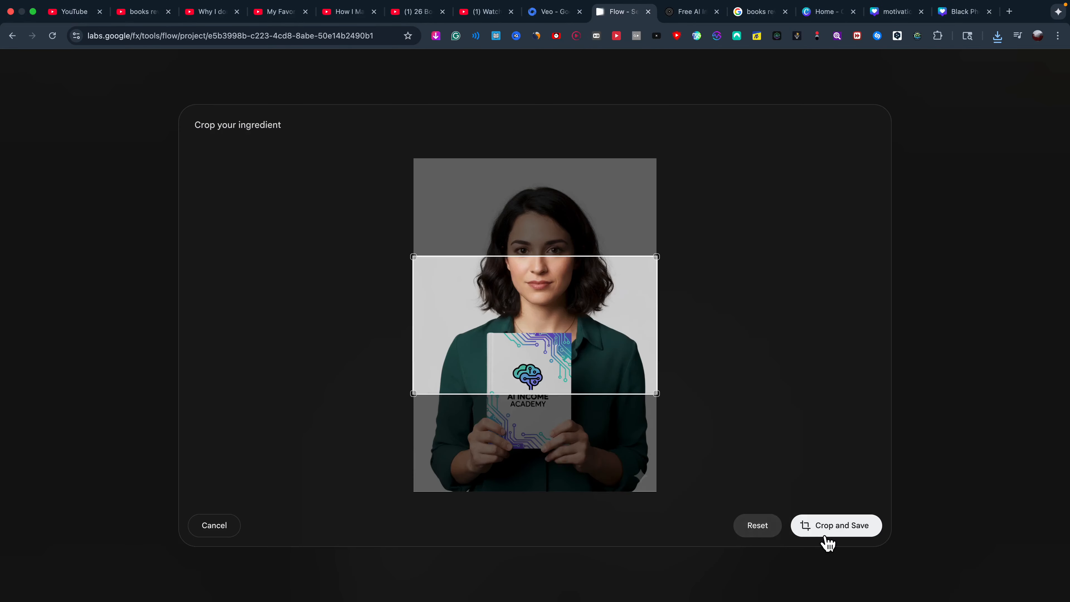
click(214, 525)
click(504, 441)
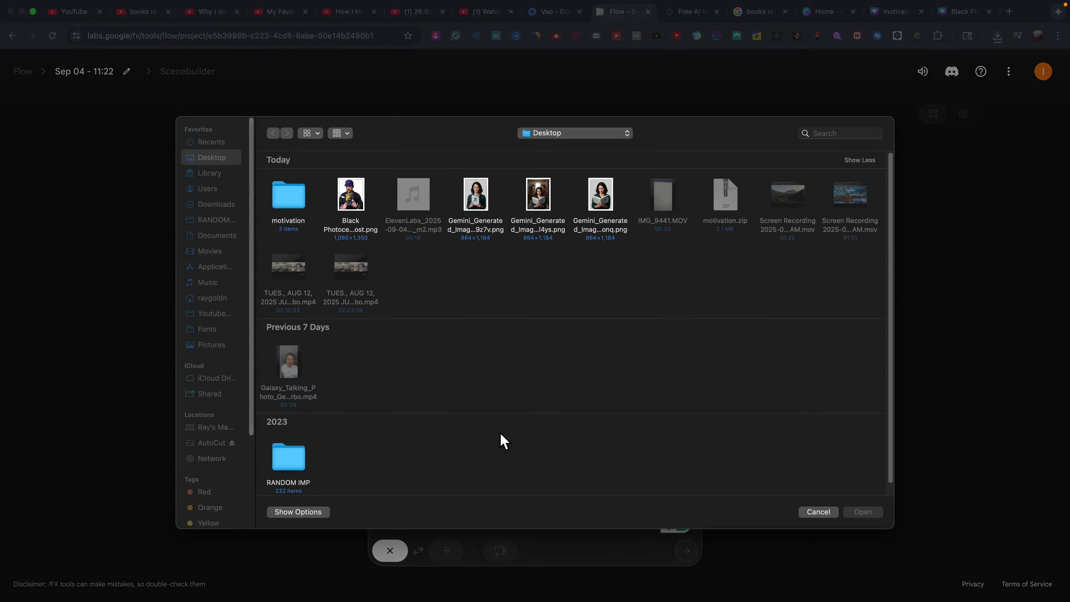
double_click(295, 198)
click(415, 207)
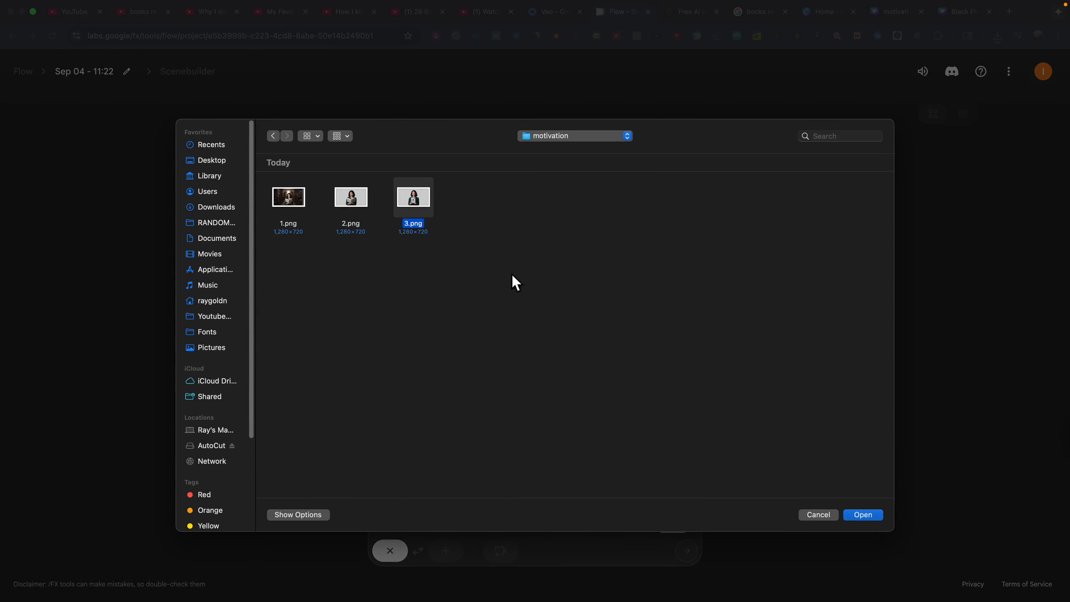
click(863, 515)
drag(831, 492, 783, 496)
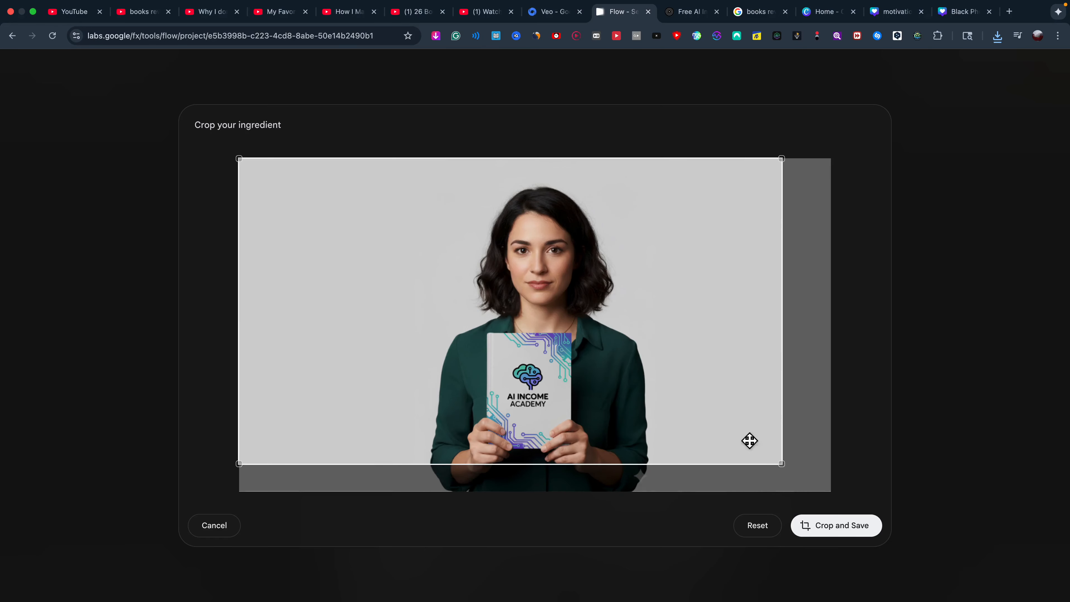
mouse_move(717, 404)
mouse_down()
mouse_move(730, 426)
mouse_move(699, 399)
mouse_up()
drag(793, 475, 836, 497)
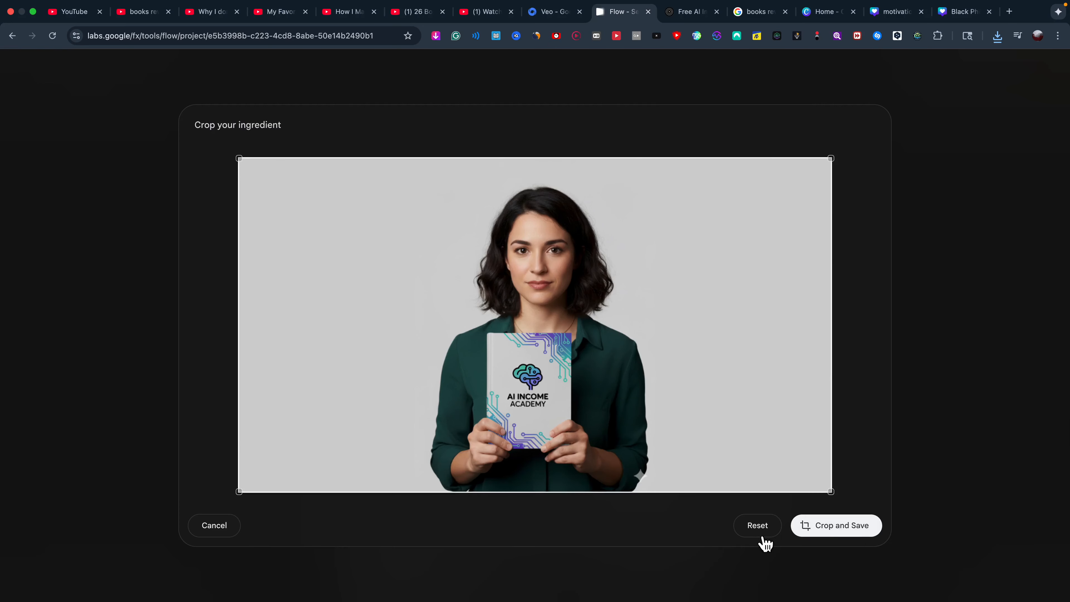
click(849, 534)
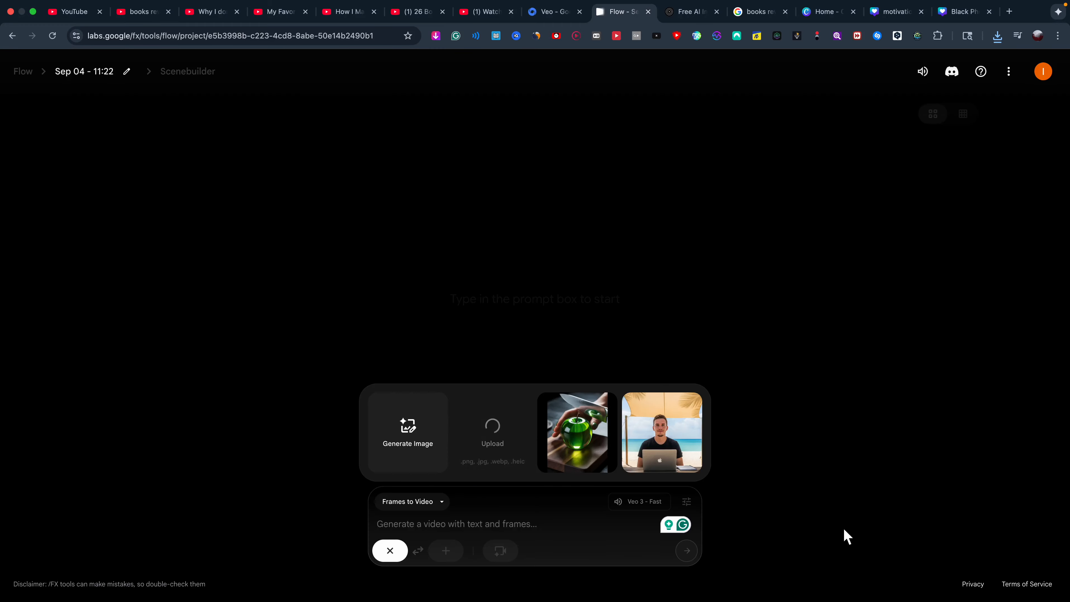
Start adding a second frame image, then cancel the file selection.
click(447, 553)
click(474, 438)
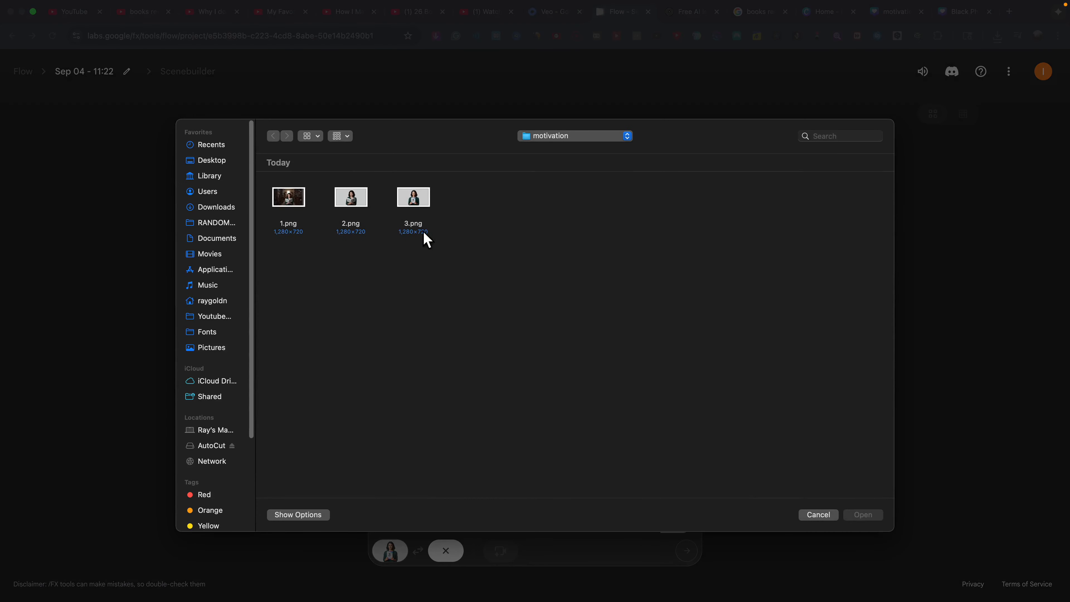
key(Escape)
Dictate a prompt asking her to pick up and present the book while saying these words.
click(405, 532)
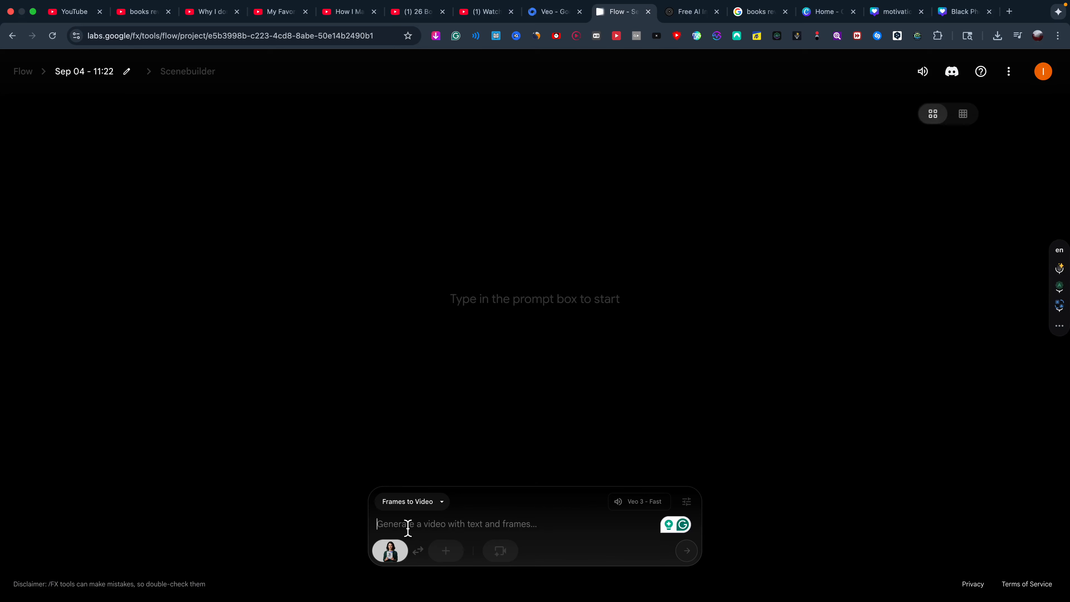
click(1063, 271)
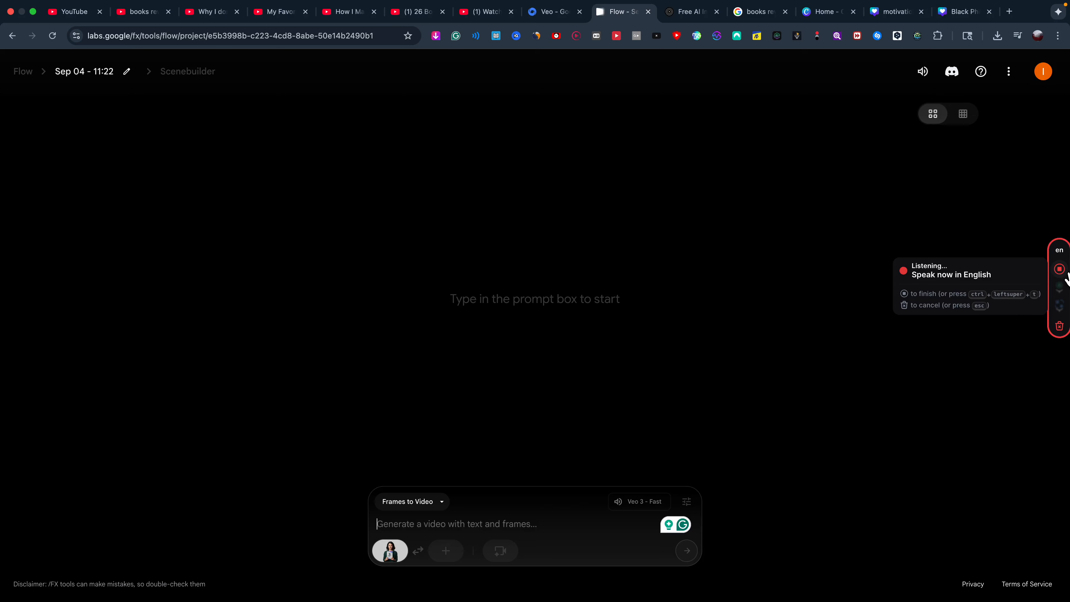
click(1060, 269)
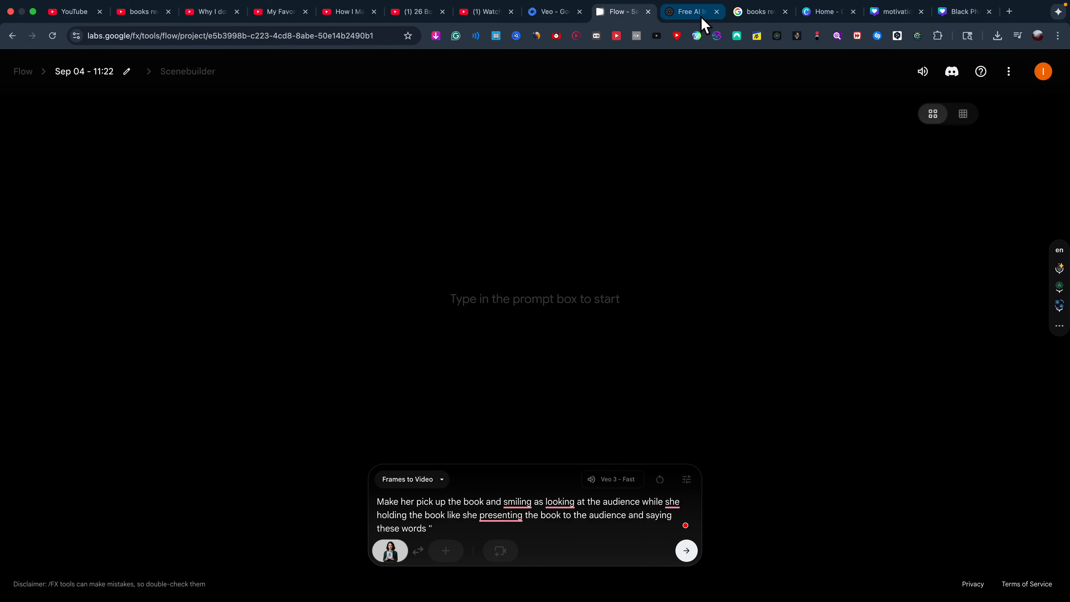
click(757, 12)
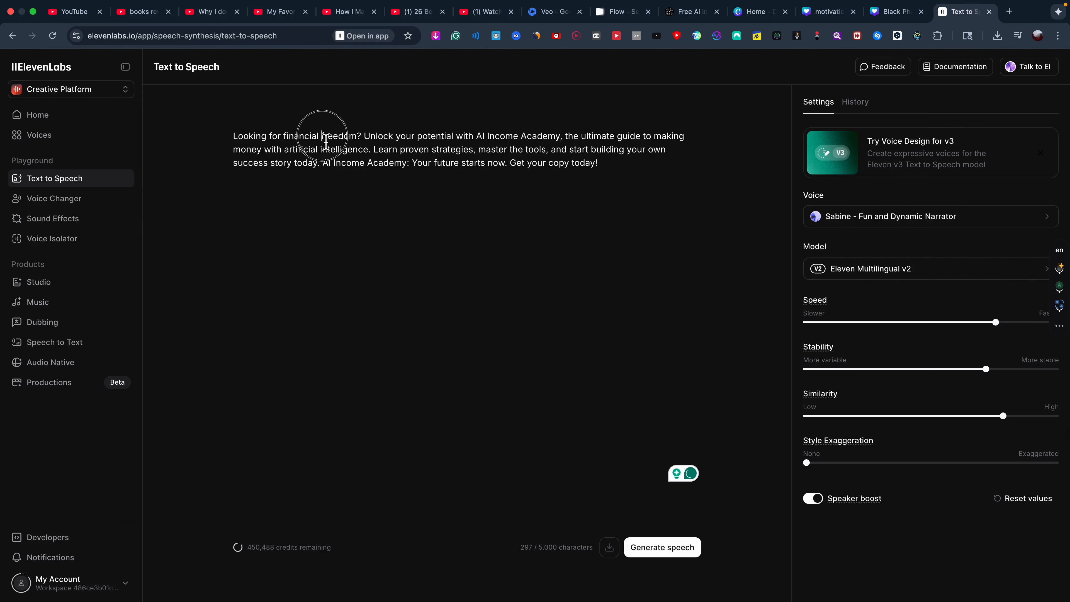
Copy the lines 'Looking for financial freedom?' through 'money with artificial intelligence.' and paste them into the Flow prompt.
drag(235, 142, 280, 151)
right_click(282, 153)
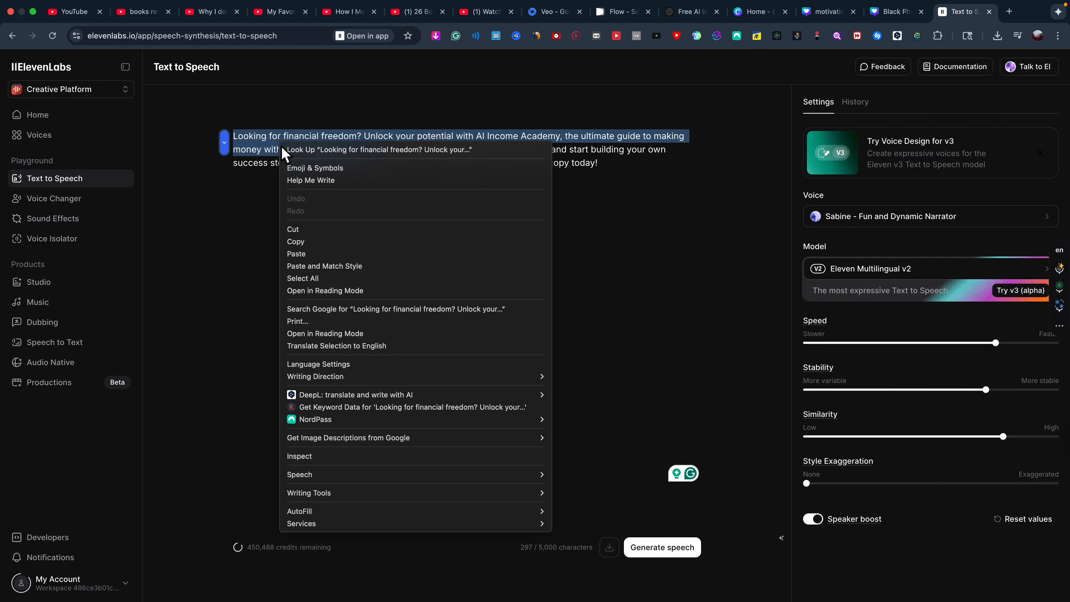
click(311, 242)
click(618, 11)
click(480, 532)
key(super+v)
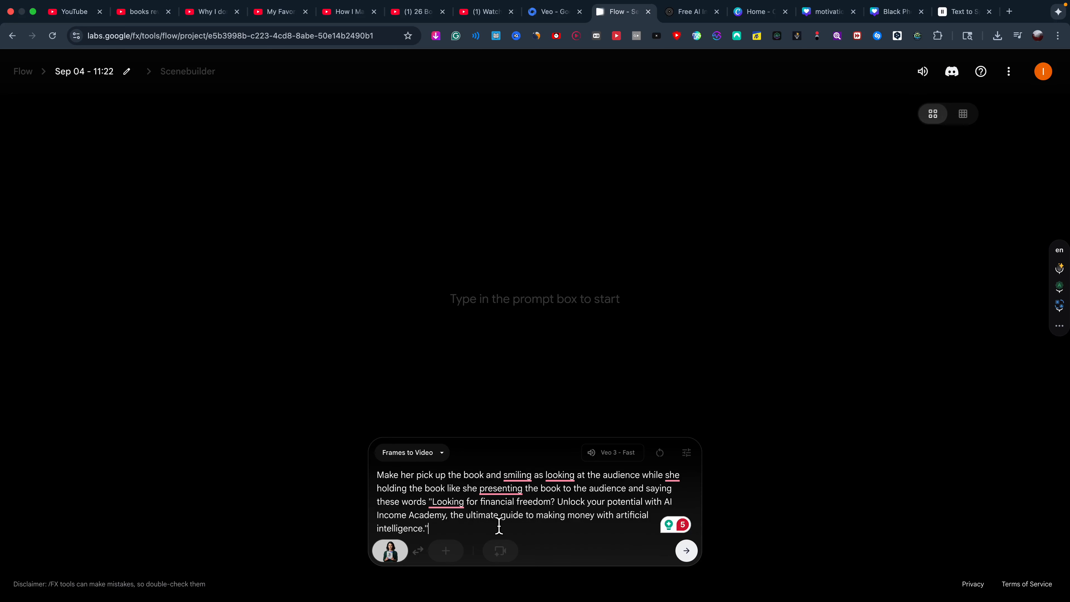
Generate the clip of her presenting the AI Income Academy book and play it back.
click(686, 553)
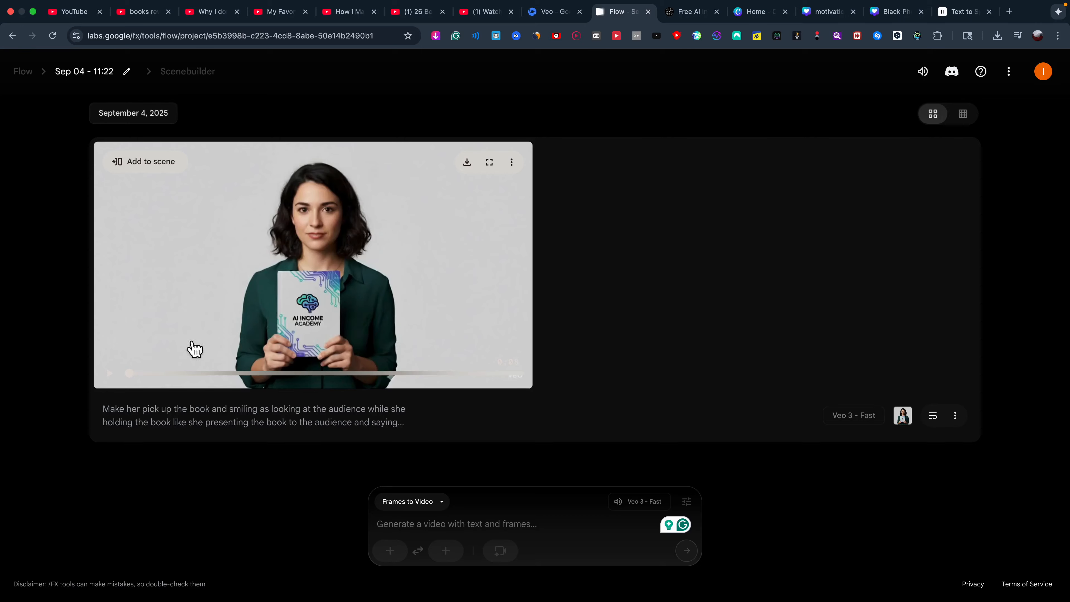
click(119, 381)
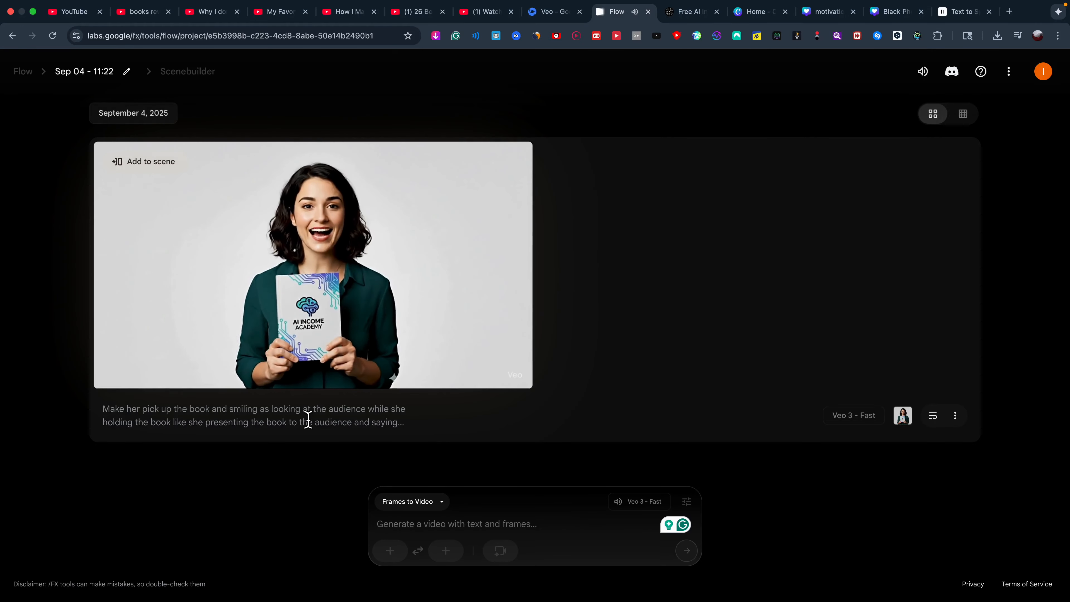
click(959, 13)
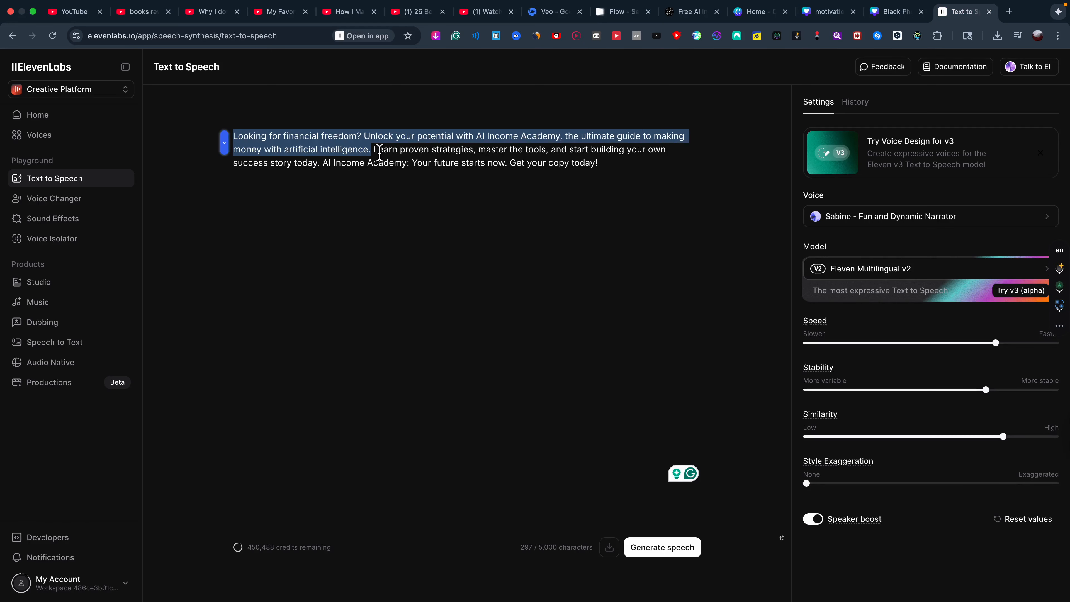
Copy the script lines 'Learn proven strategies' through 'AI Income Academy:' for the next clip.
drag(387, 157, 413, 168)
right_click(412, 169)
click(426, 258)
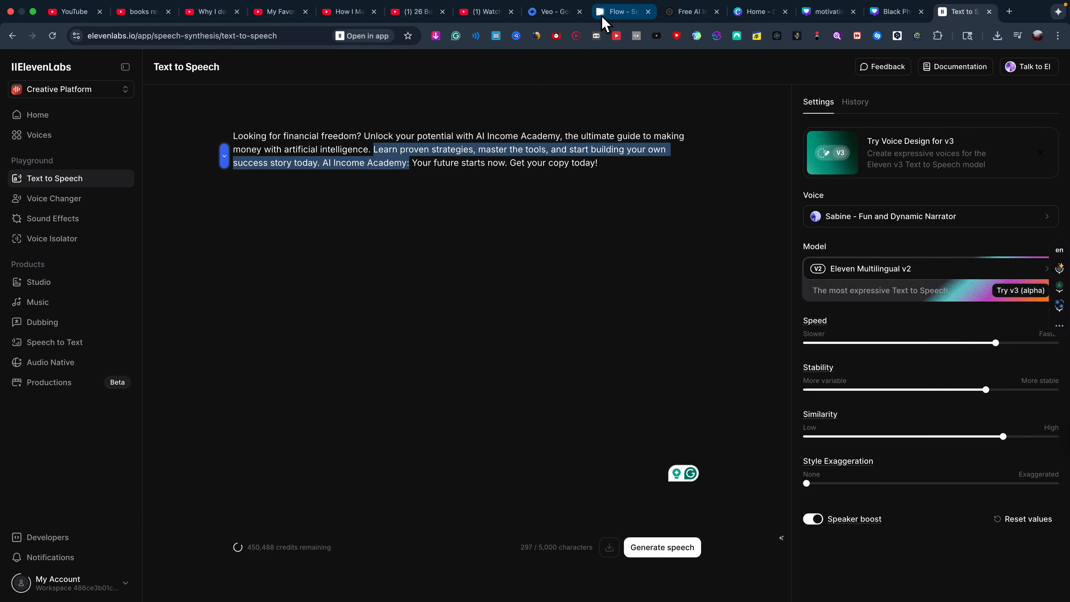
click(603, 13)
click(389, 551)
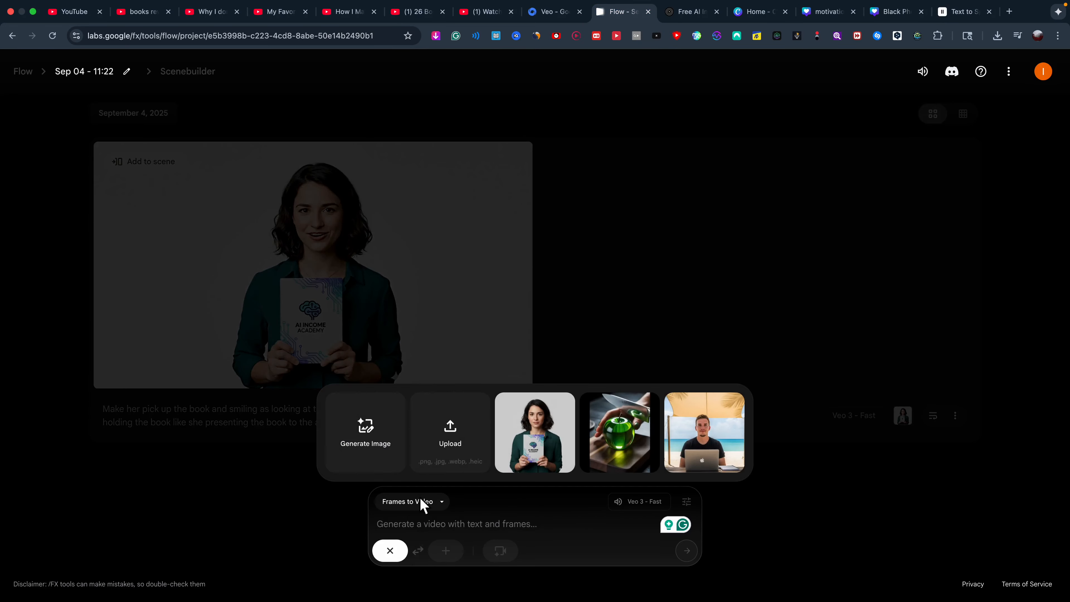
Set the image of her reading the book as the first frame.
click(464, 446)
click(866, 513)
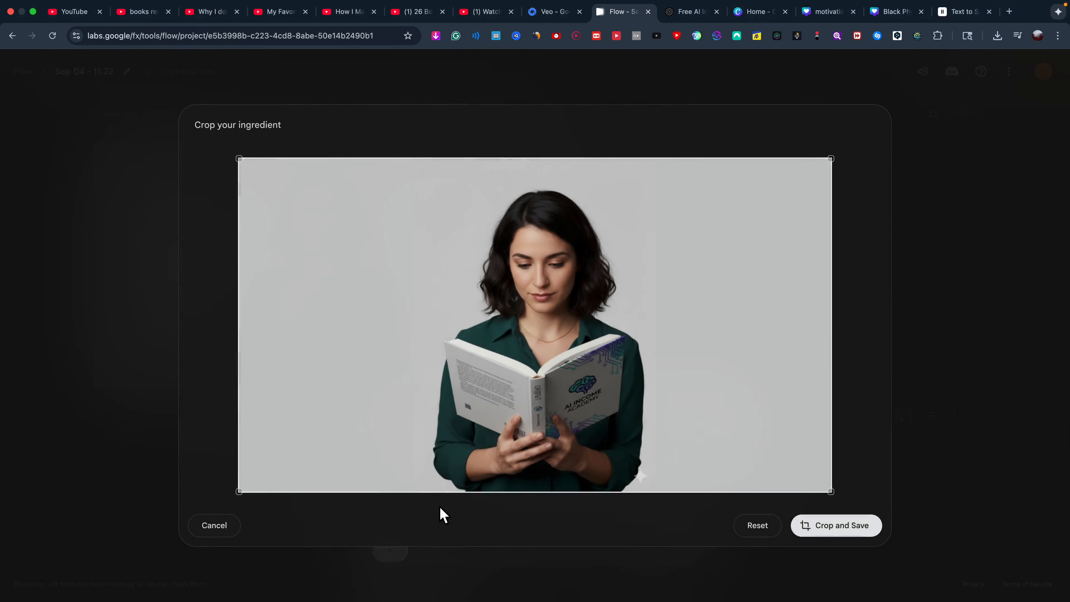
click(836, 525)
Prompt 'make her say this: "Learn proven strategies…"' plus dictated directions, and generate the reading clip.
click(404, 532)
key(super+v)
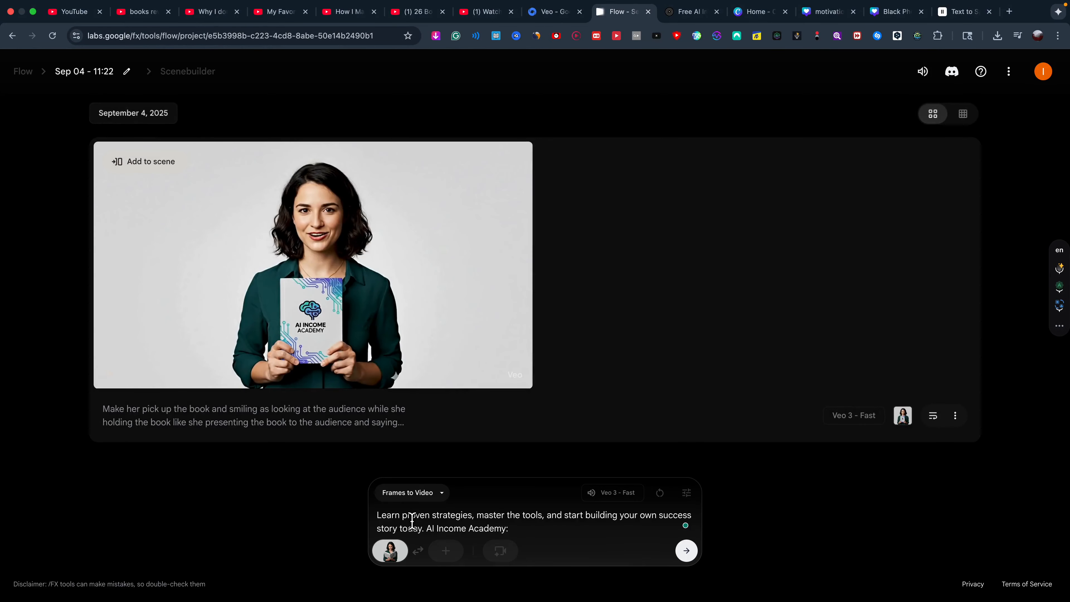
text(makw)
key(BackSpace)
text(e her say this: ")
click(622, 529)
key(BackSpace)
text(")
click(377, 515)
text(on)
key(BackSpace)
key(BackSpace)
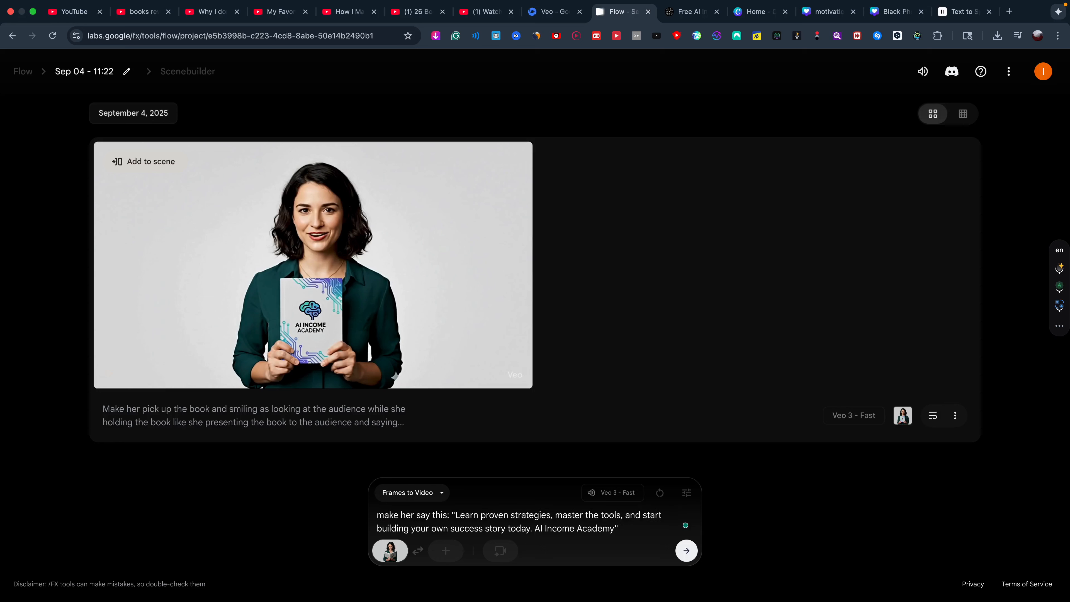
click(1061, 271)
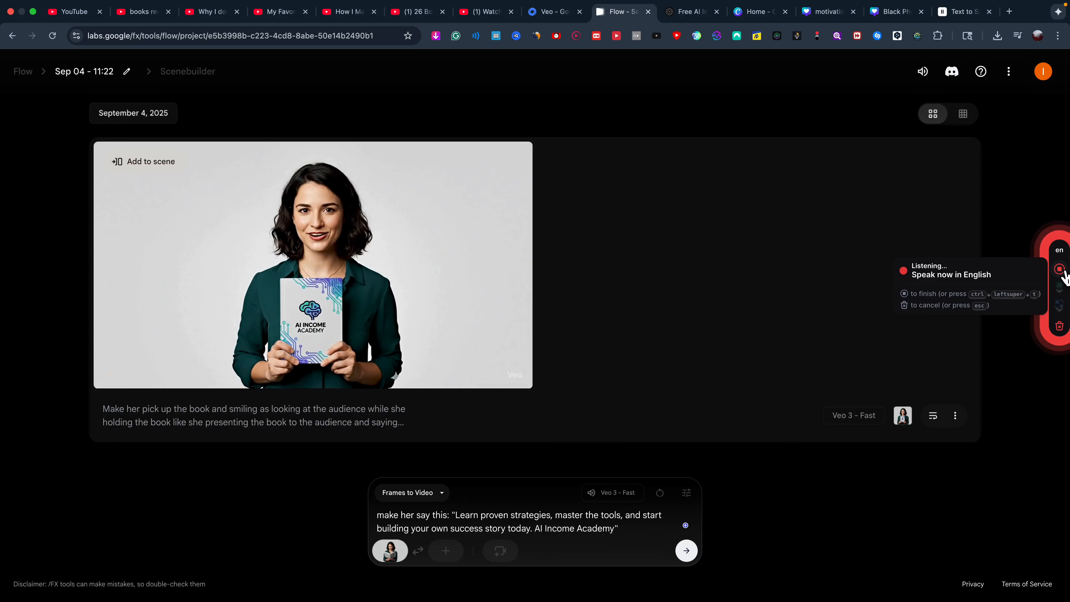
click(1060, 269)
click(695, 557)
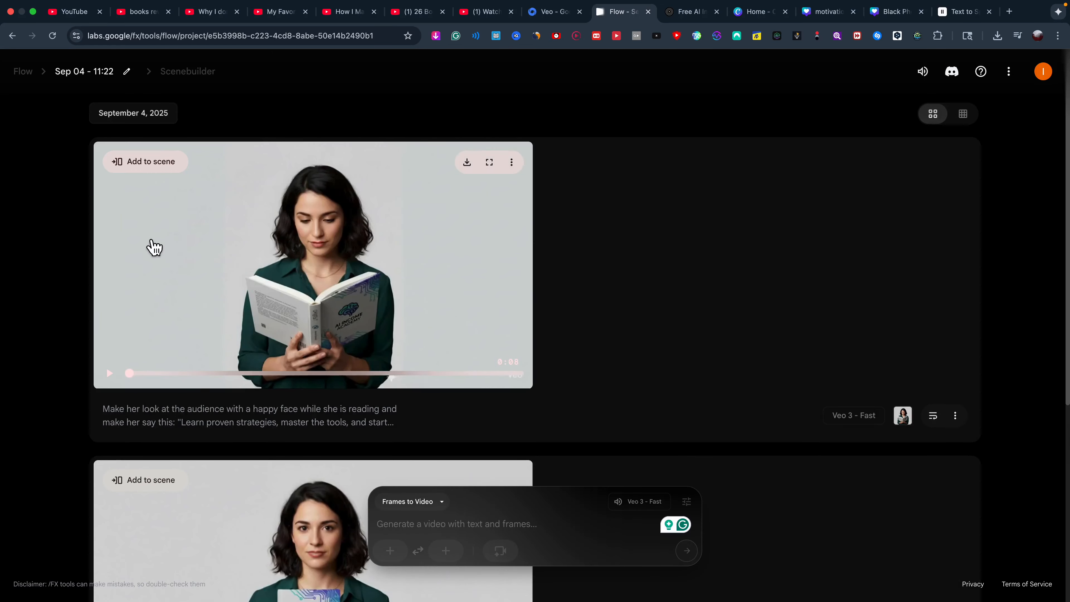
Generate a library clip prompting 'make her say this' with the closing line 'Get your copy today!'.
text(make her s)
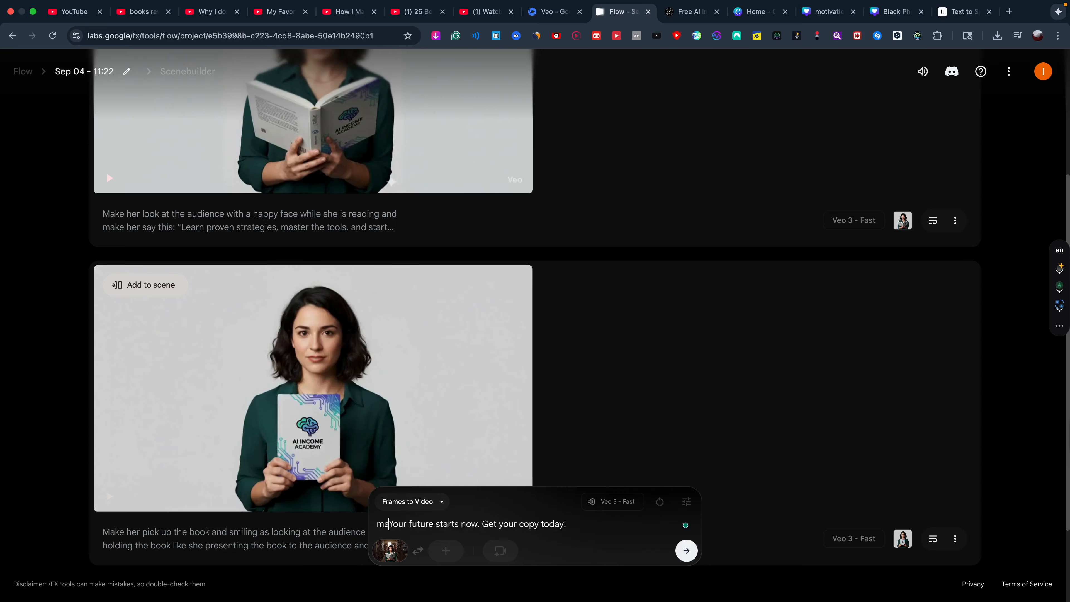
text(ay this ")
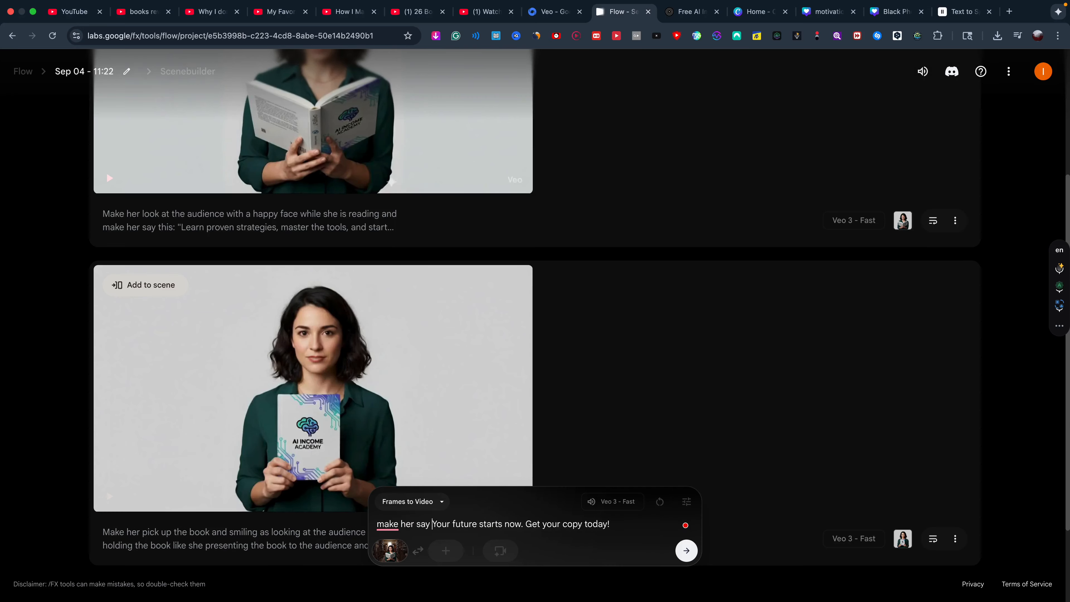
click(642, 530)
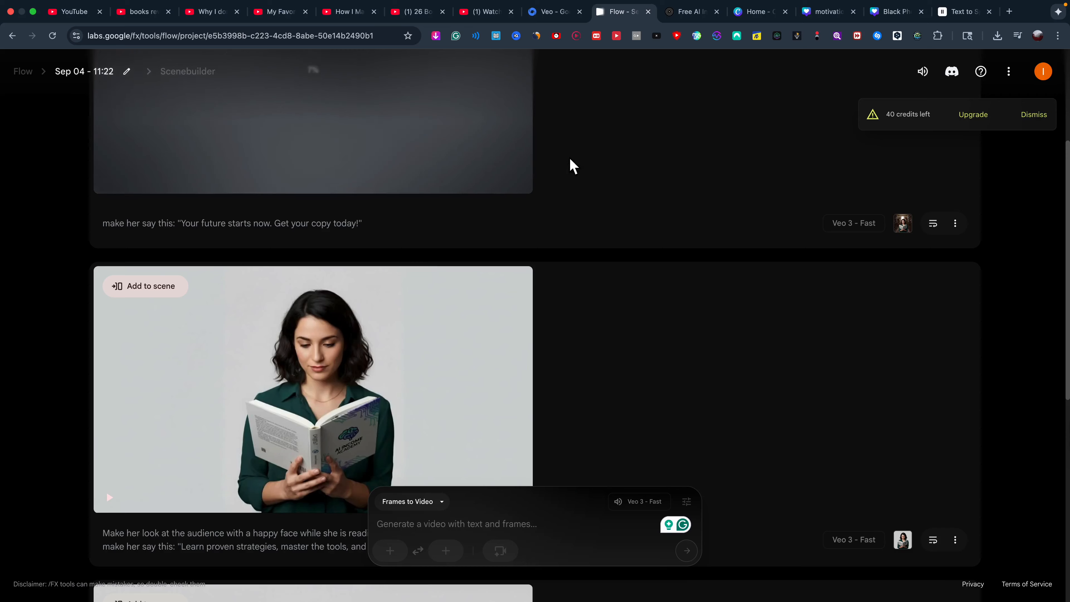
scroll(821, 343, up, 1)
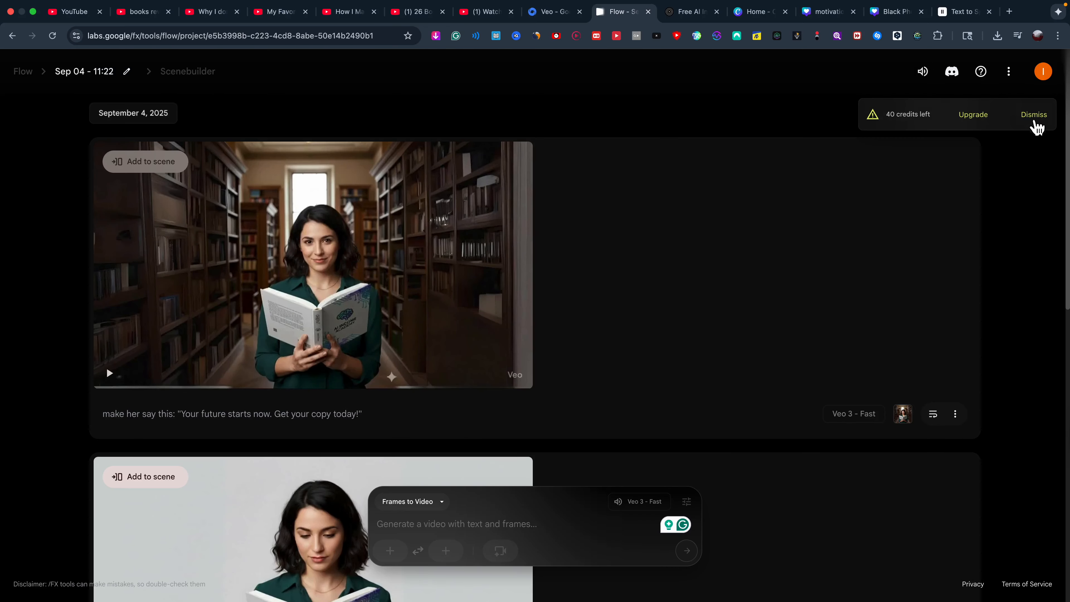
Request Upscaled (1080p) versions of all three clips and download the finished upscale.
click(1034, 116)
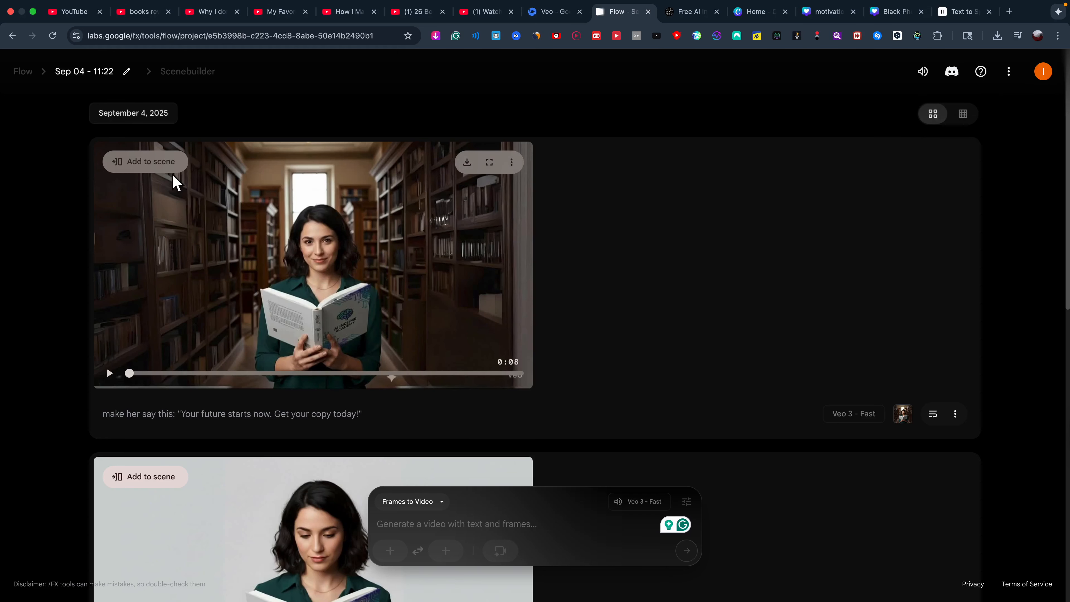
click(511, 162)
click(478, 164)
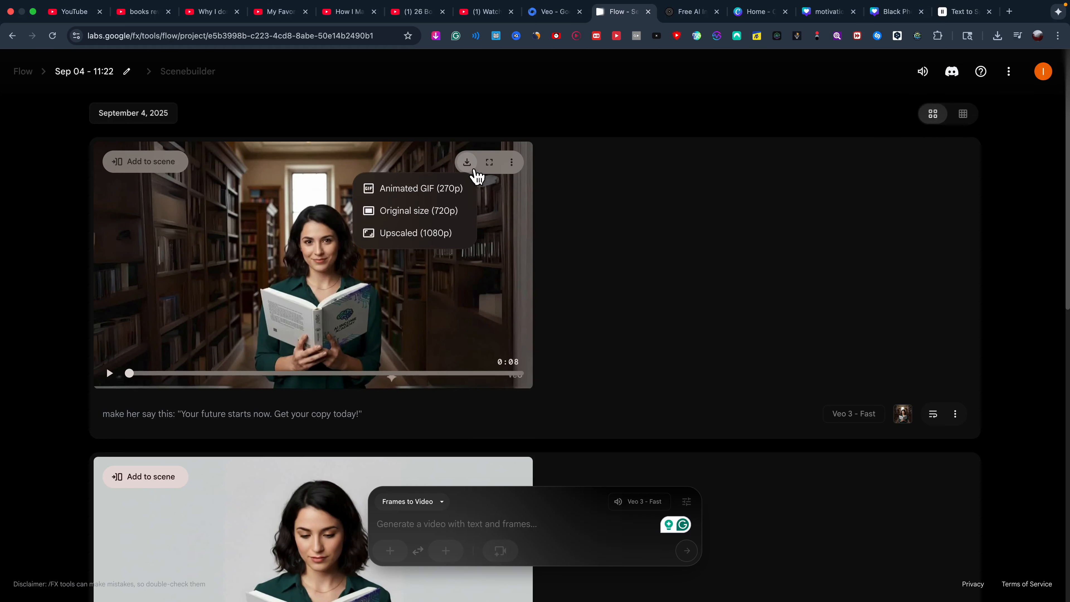
click(438, 233)
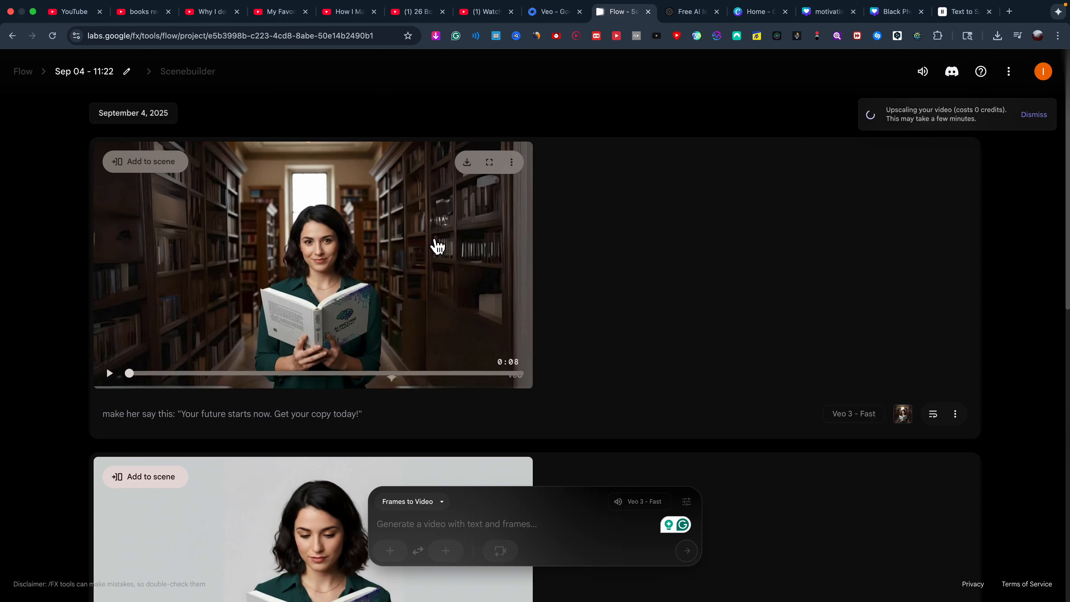
scroll(437, 246, down, 5)
click(476, 291)
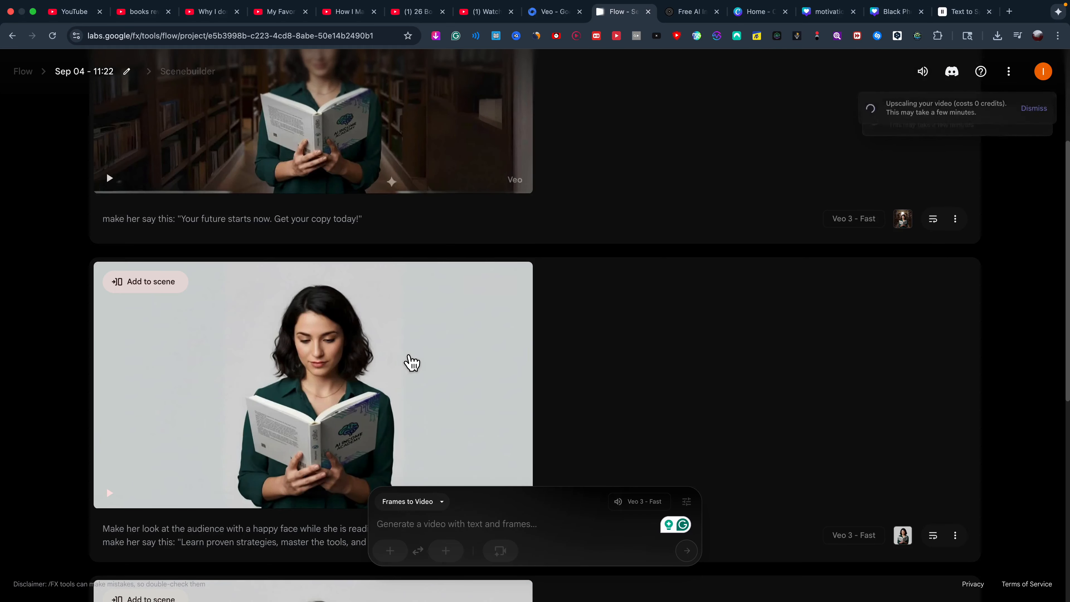
scroll(464, 304, down, 8)
click(468, 259)
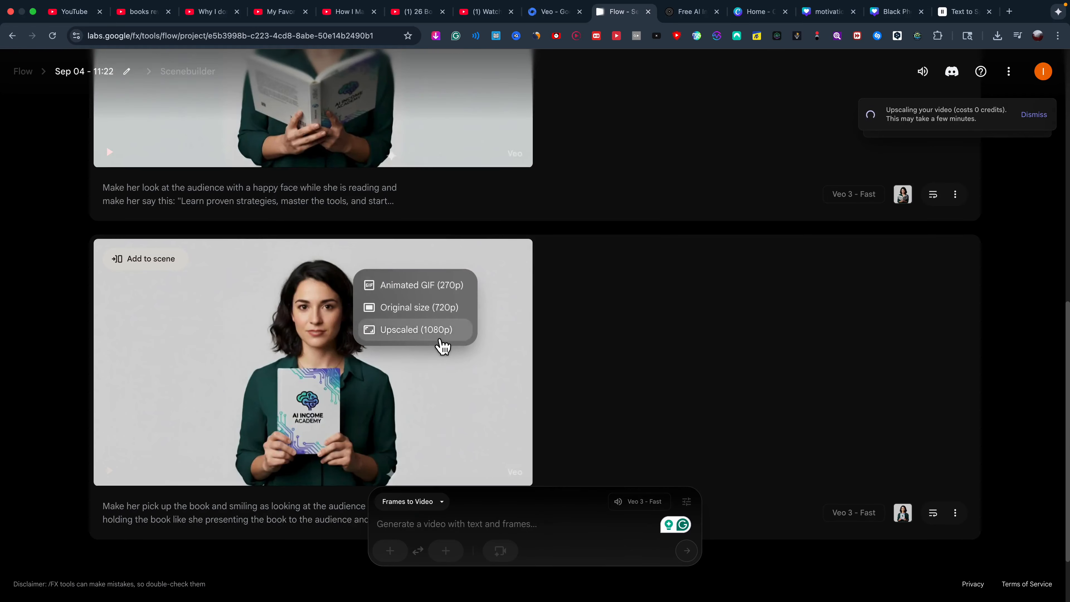
click(447, 330)
scroll(460, 331, down, 2)
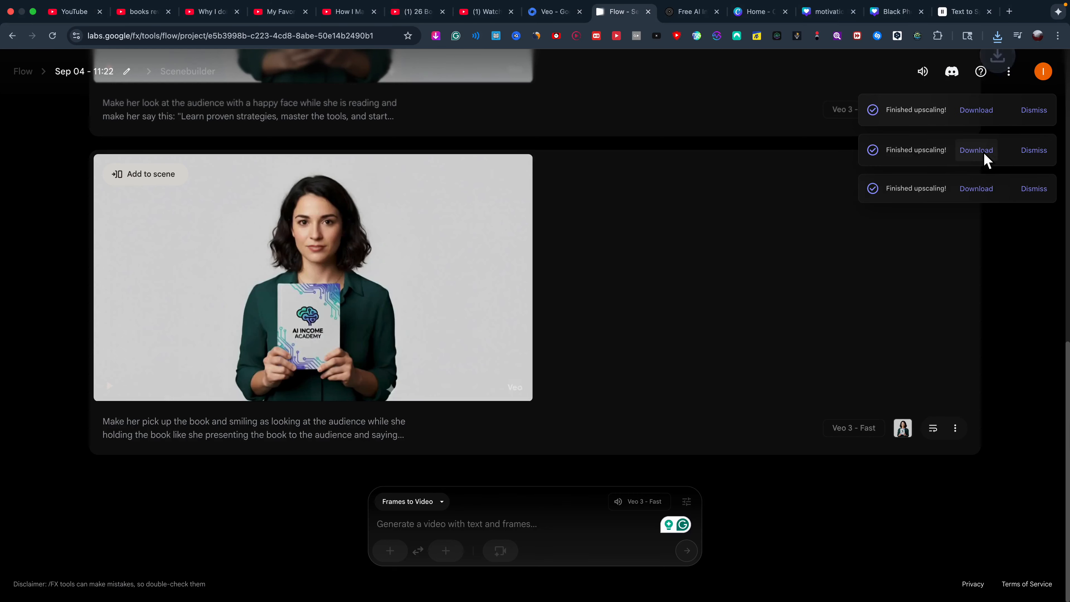
click(983, 152)
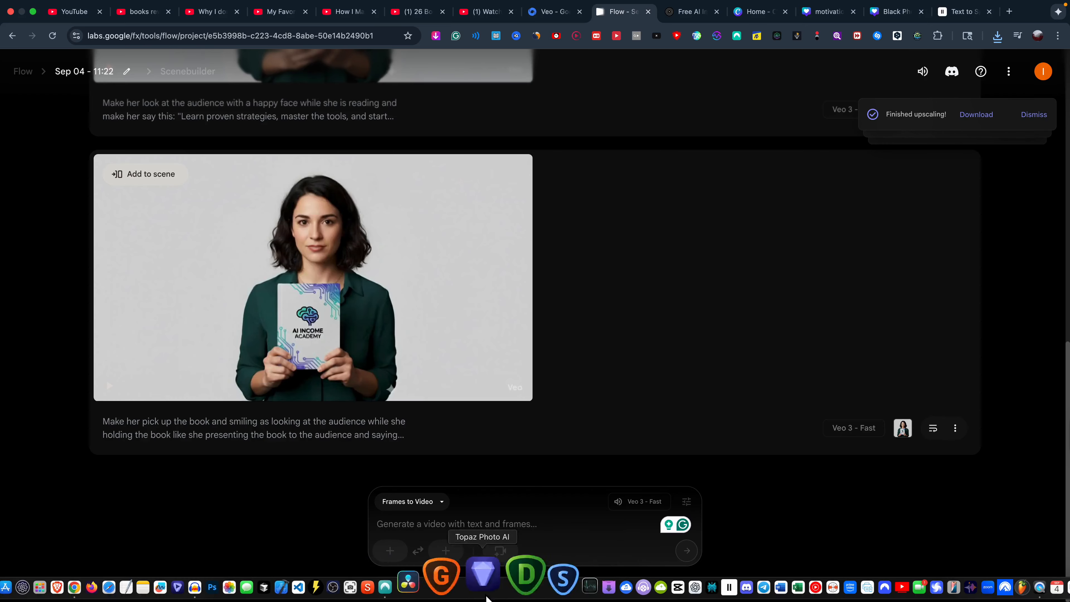
Import the Flow clips into CapCut project 0724 and place the pick and look clips on the timeline.
click(678, 587)
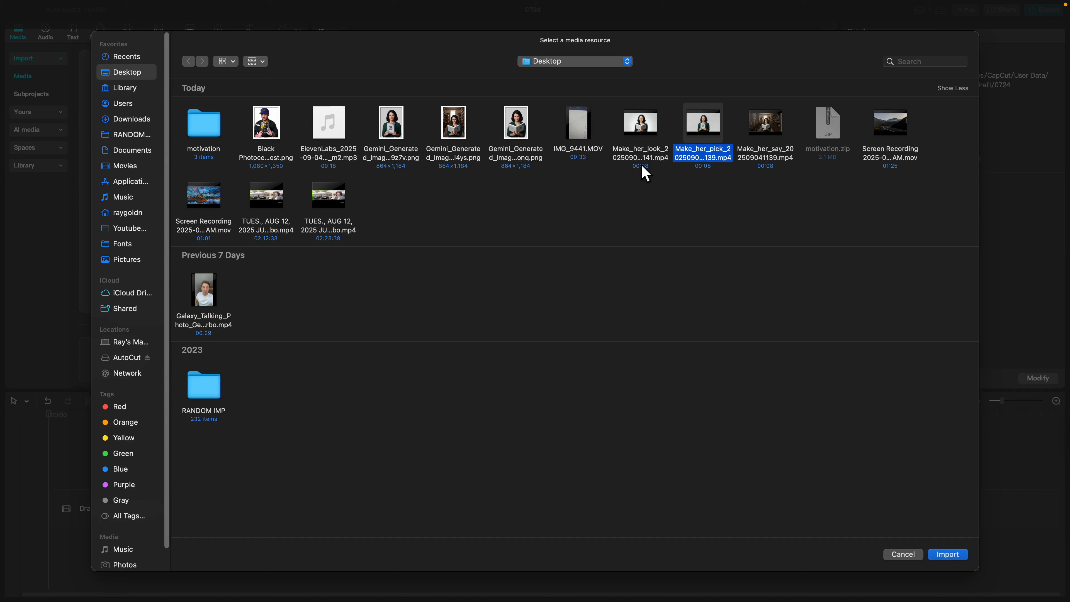
super+click(647, 164)
key(Return)
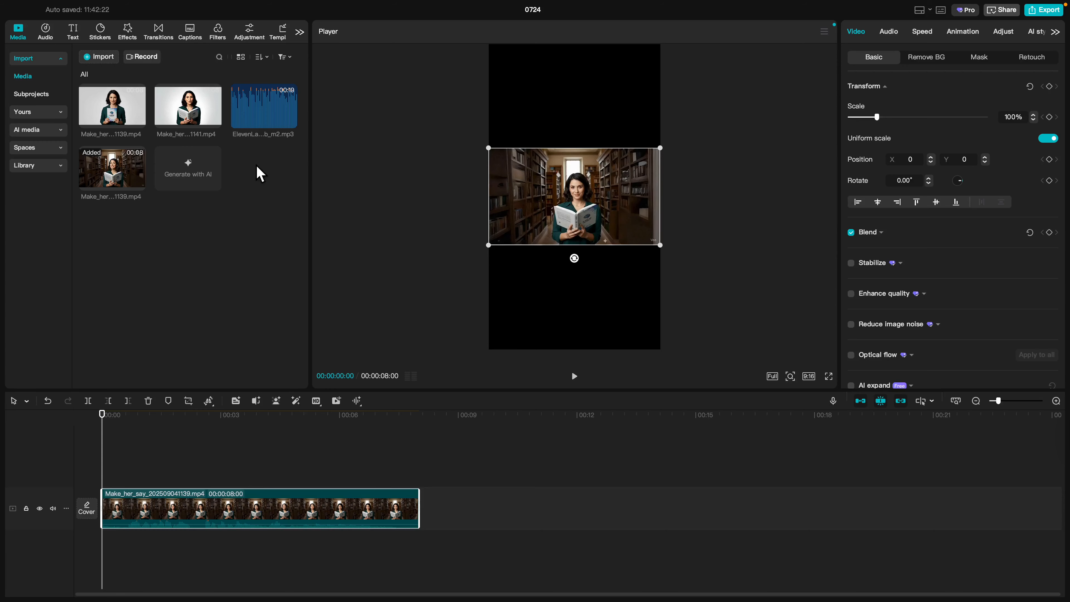
drag(109, 179, 146, 200)
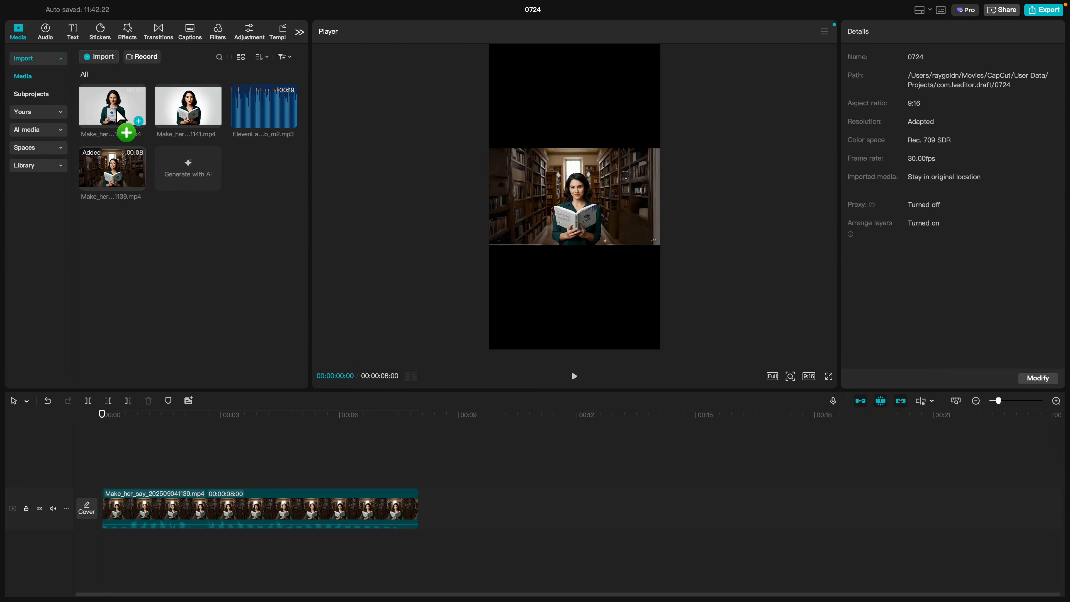
drag(119, 116, 411, 509)
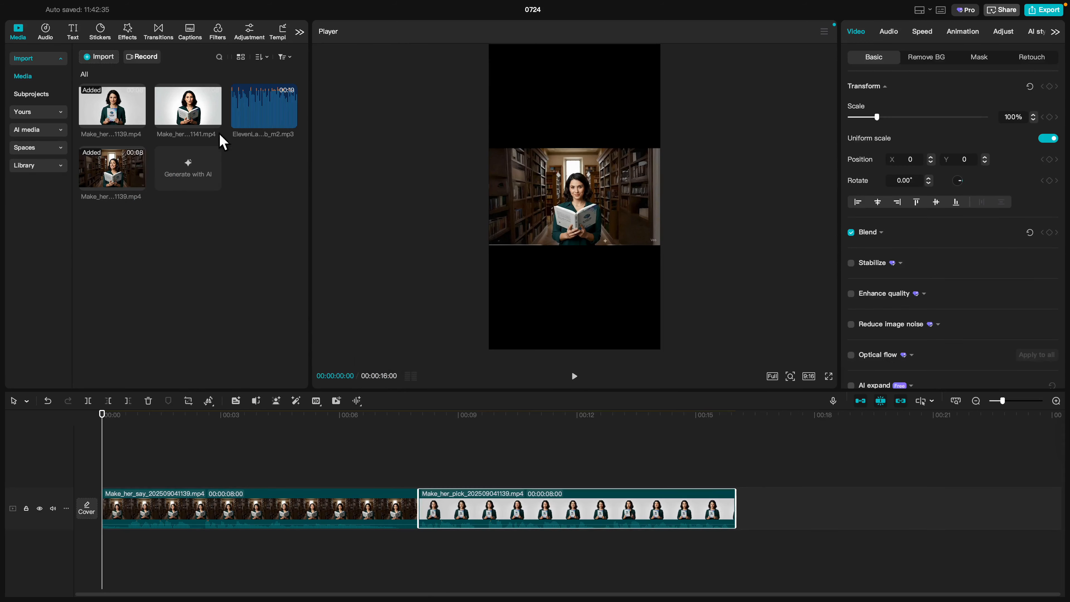
drag(197, 116, 770, 530)
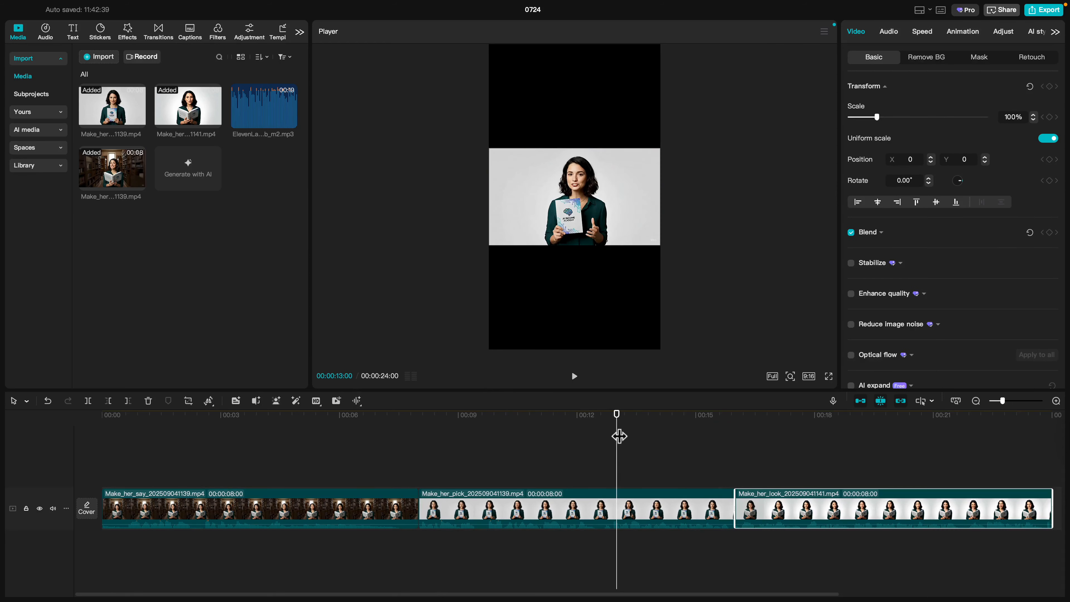
Add the ElevenLabs voiceover on its own audio track, mute it, and play the edit.
click(489, 471)
drag(348, 417, 153, 434)
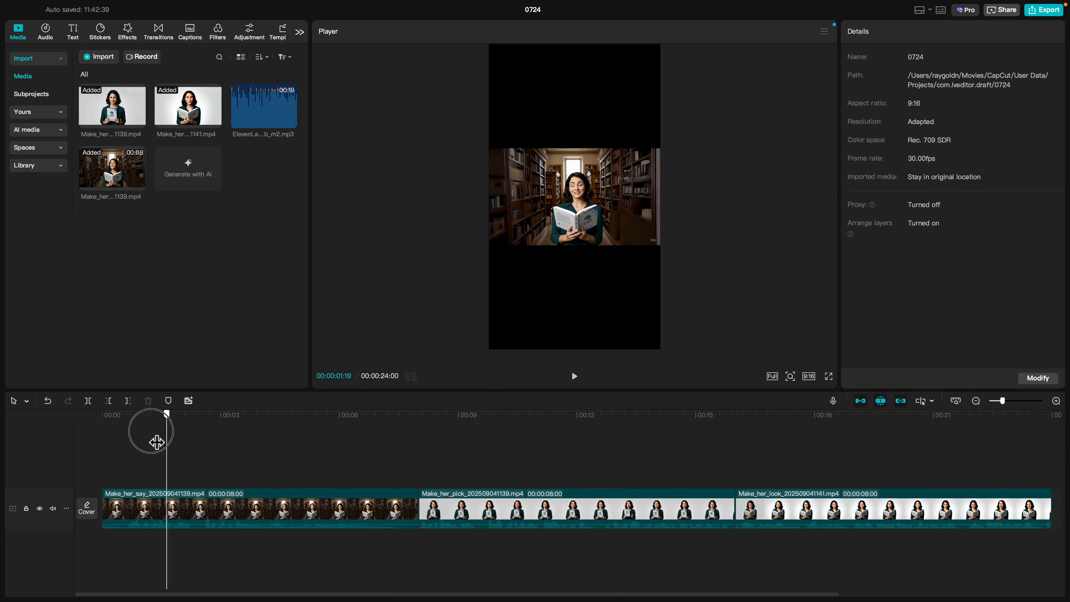
drag(154, 434, 102, 436)
drag(265, 106, 97, 548)
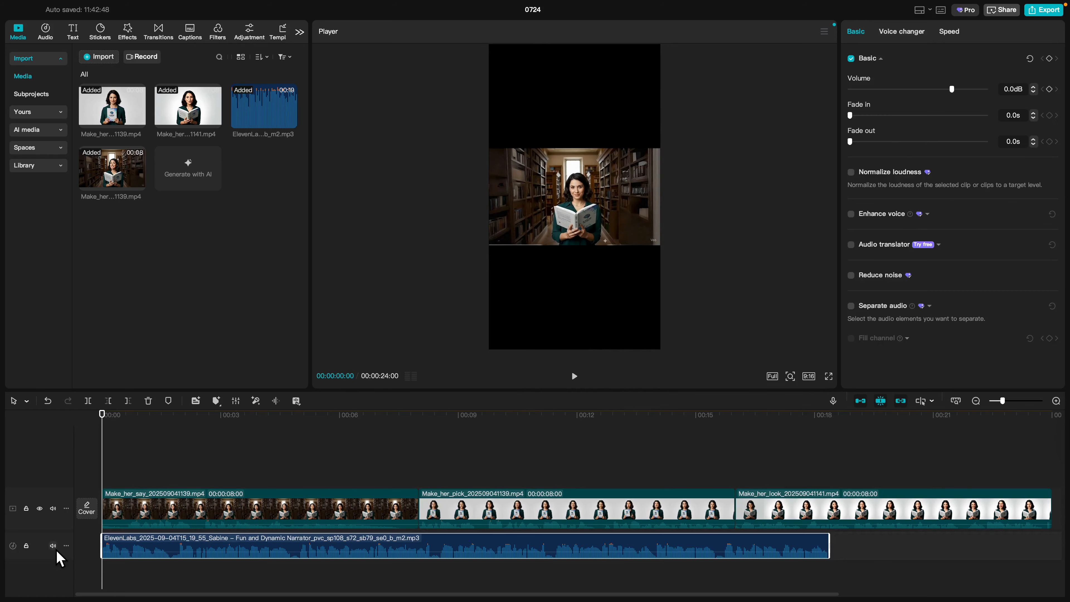
click(52, 546)
click(575, 376)
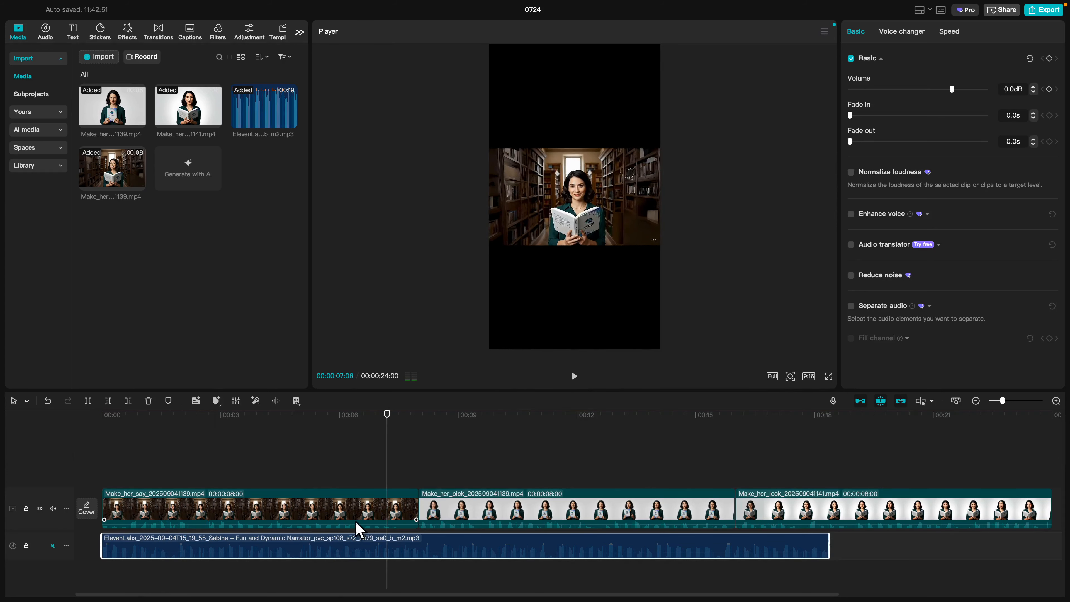
Move the Make_her_say clip to the end, after the look clip, and replay the edit.
drag(354, 525, 691, 521)
drag(120, 415, 50, 410)
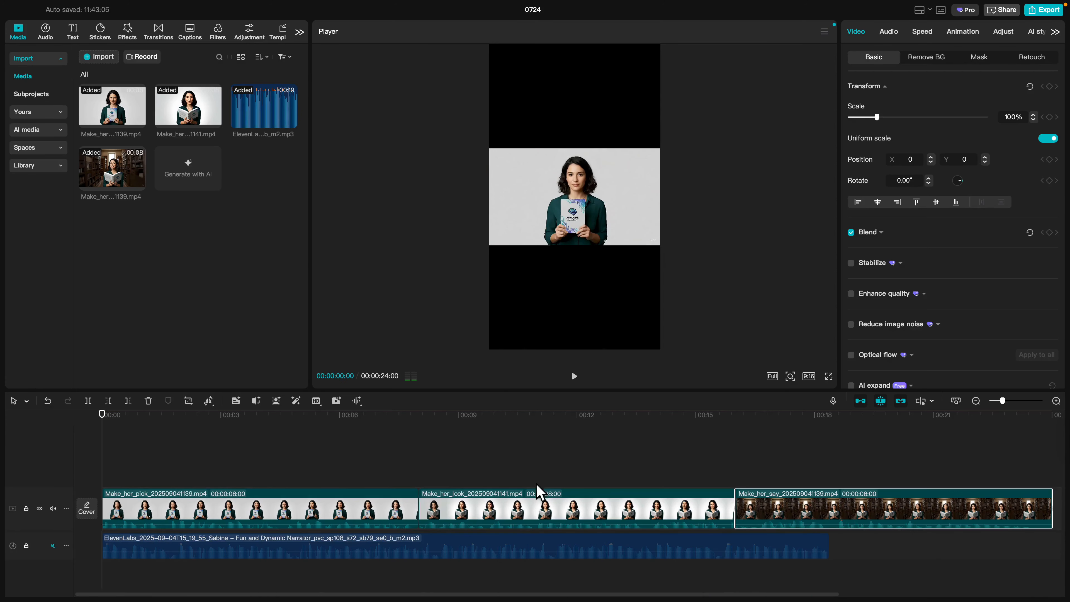
click(579, 378)
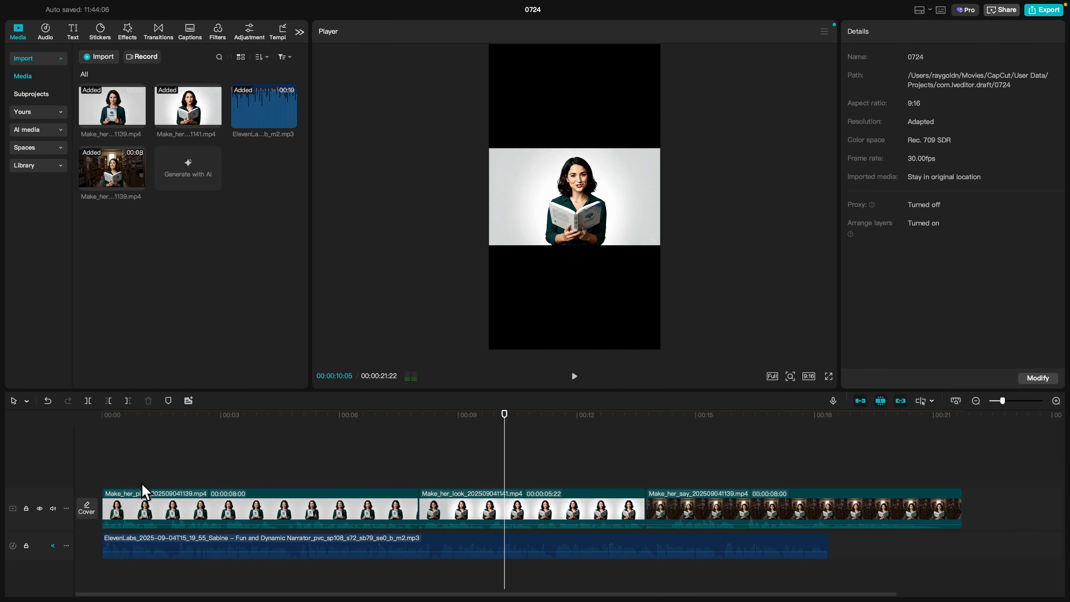
Preview the edit with the voiceover and clip sound muted, then delete the voiceover clip.
click(53, 546)
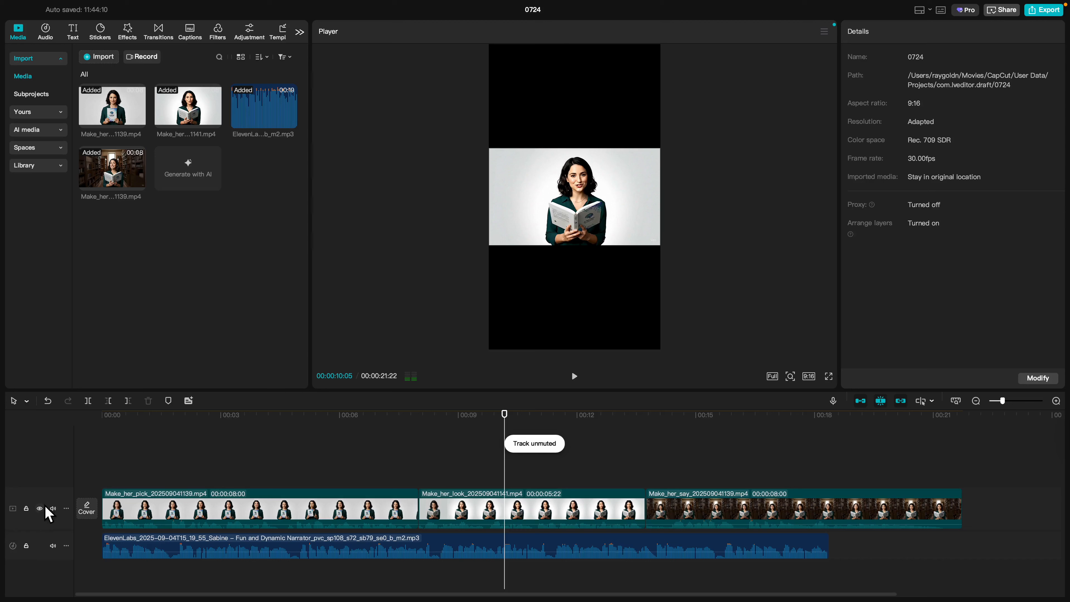
click(53, 509)
click(575, 376)
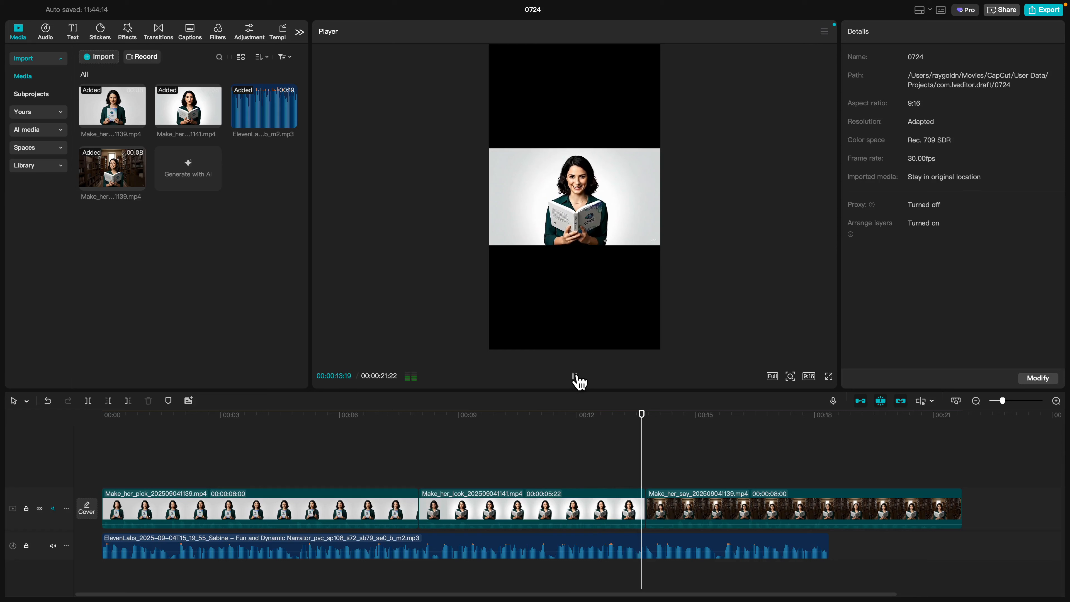
click(575, 376)
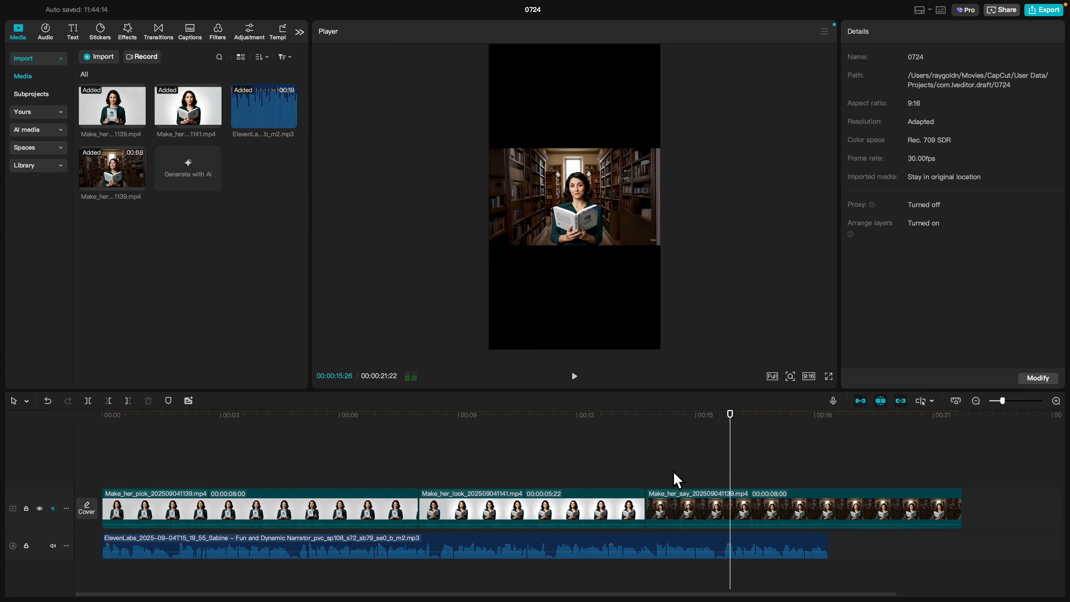
click(665, 553)
key(Delete)
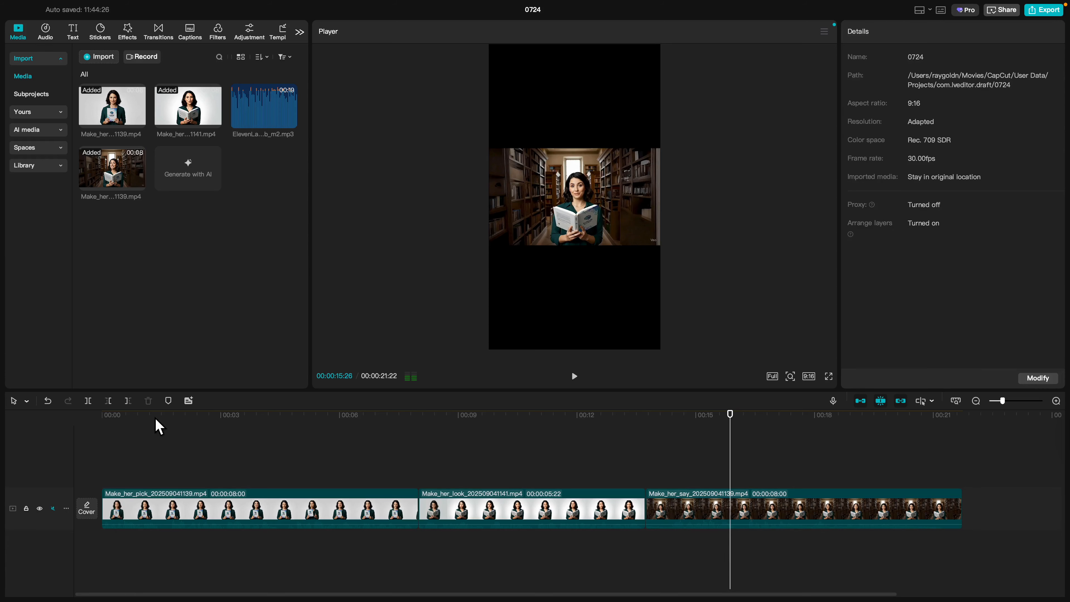
mouse_move(98, 416)
mouse_down()
mouse_move(760, 421)
mouse_move(91, 430)
mouse_up()
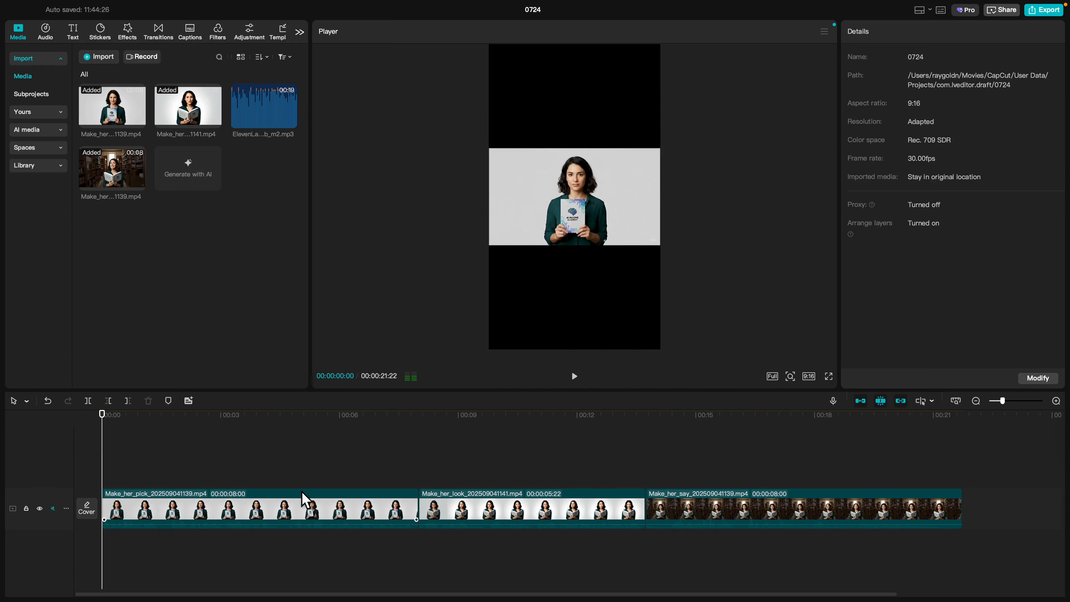
mouse_move(97, 12)
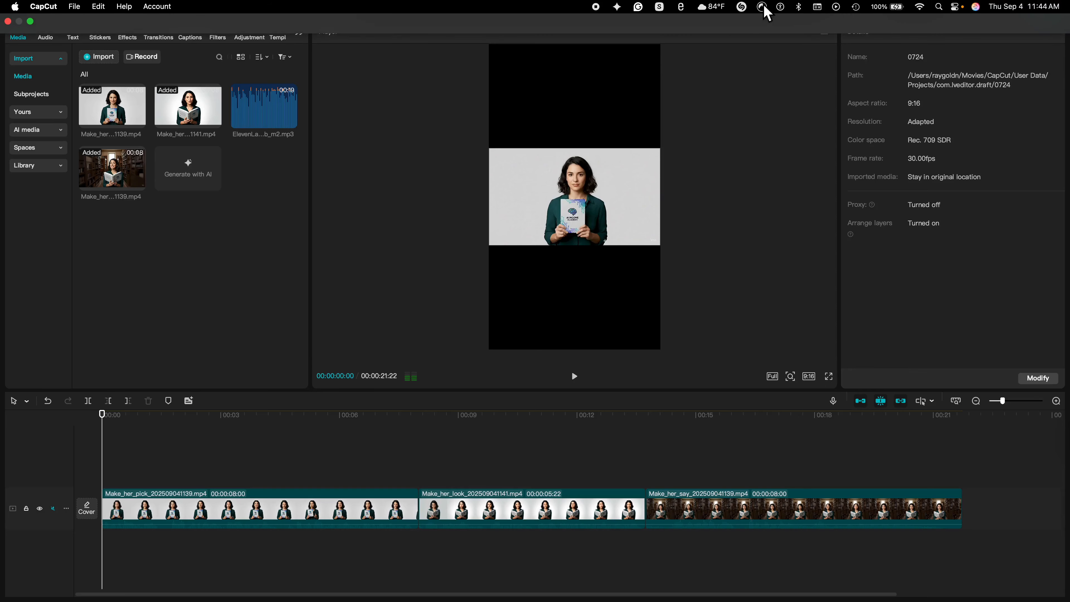
Review the export settings, keeping mp4 and video enabled, then cancel without exporting.
click(1044, 10)
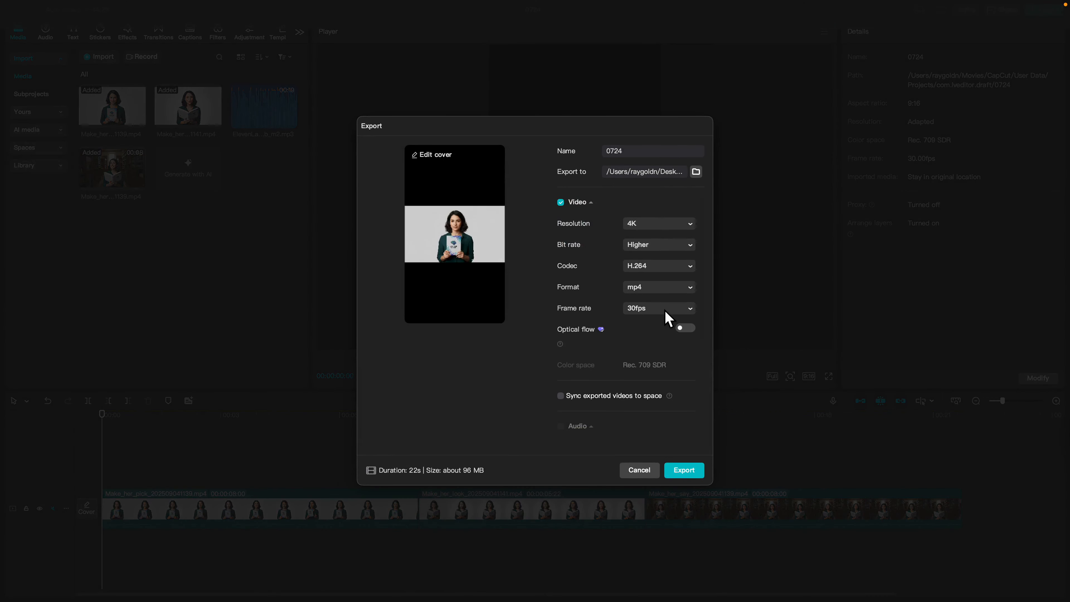
click(653, 290)
click(653, 306)
click(560, 202)
click(569, 206)
click(649, 474)
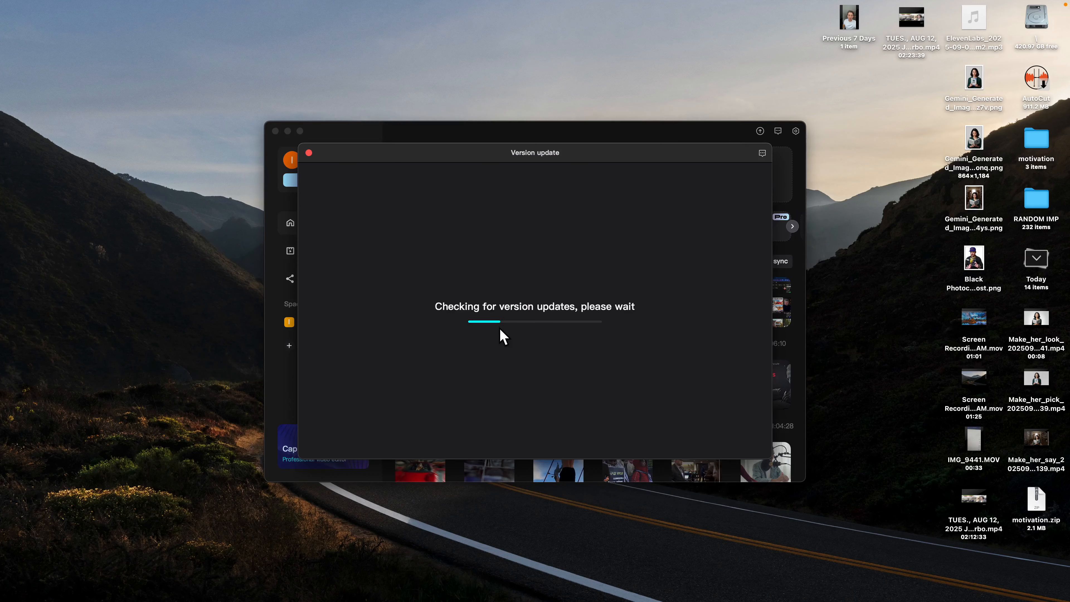
Install the CapCut update and load 0724.mp4 into TimeBolt.
click(405, 426)
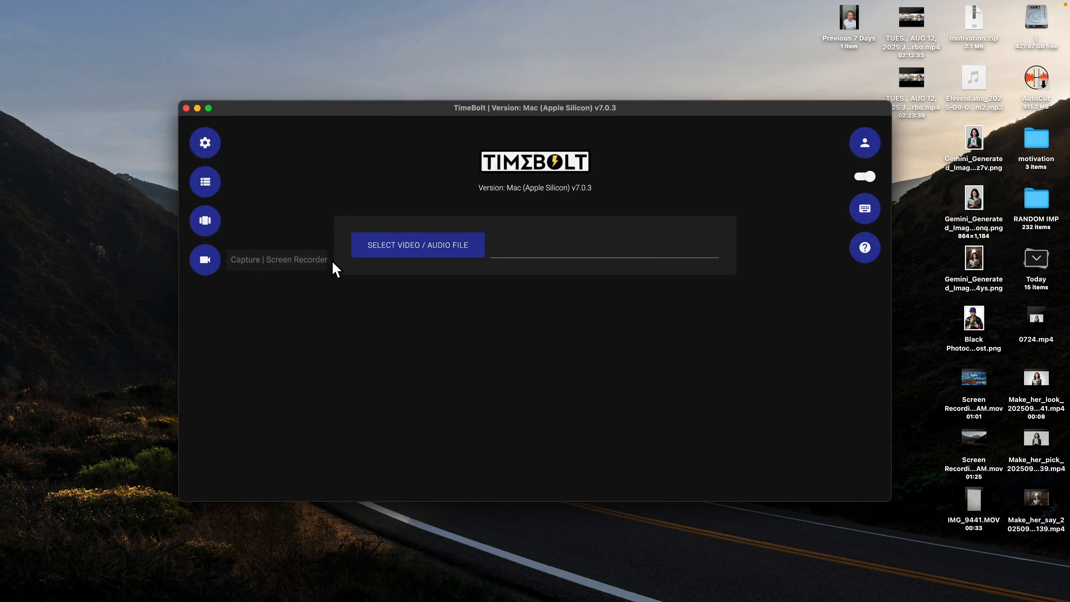
click(465, 261)
click(313, 285)
click(894, 408)
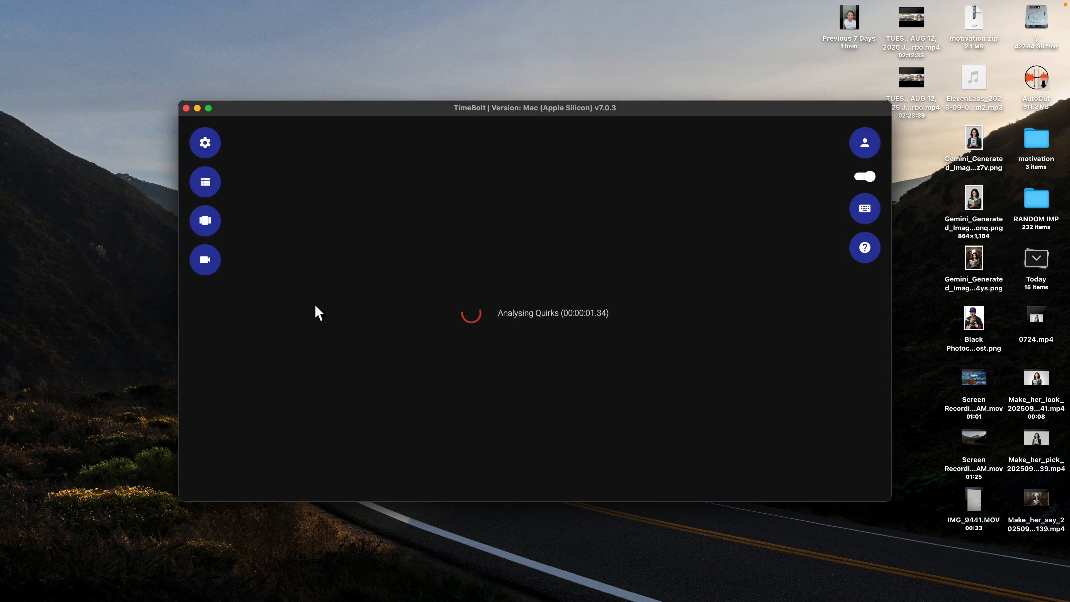
Set TimeBolt's speed multiplier and render the sped-up Turbo Mode video.
drag(309, 361, 382, 371)
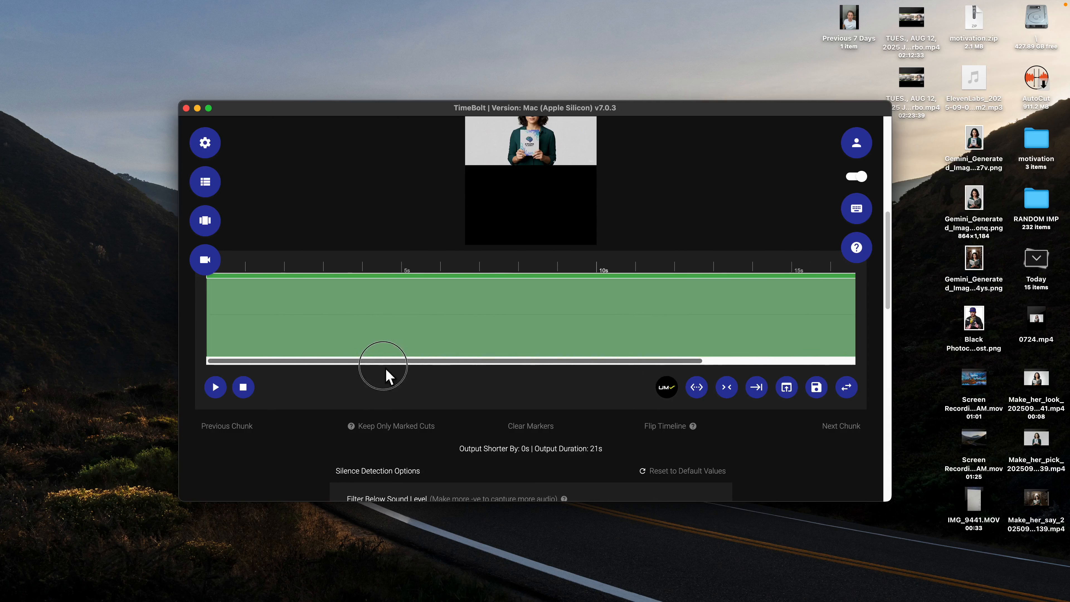
scroll(470, 320, down, 15)
scroll(465, 313, up, 20)
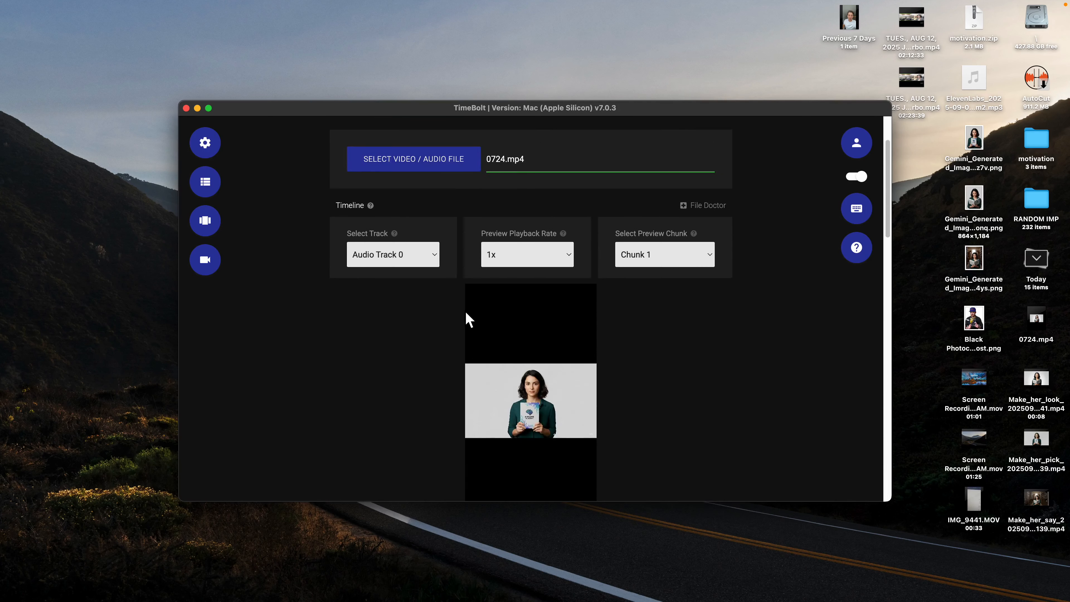
scroll(466, 313, down, 5)
click(186, 109)
click(165, 576)
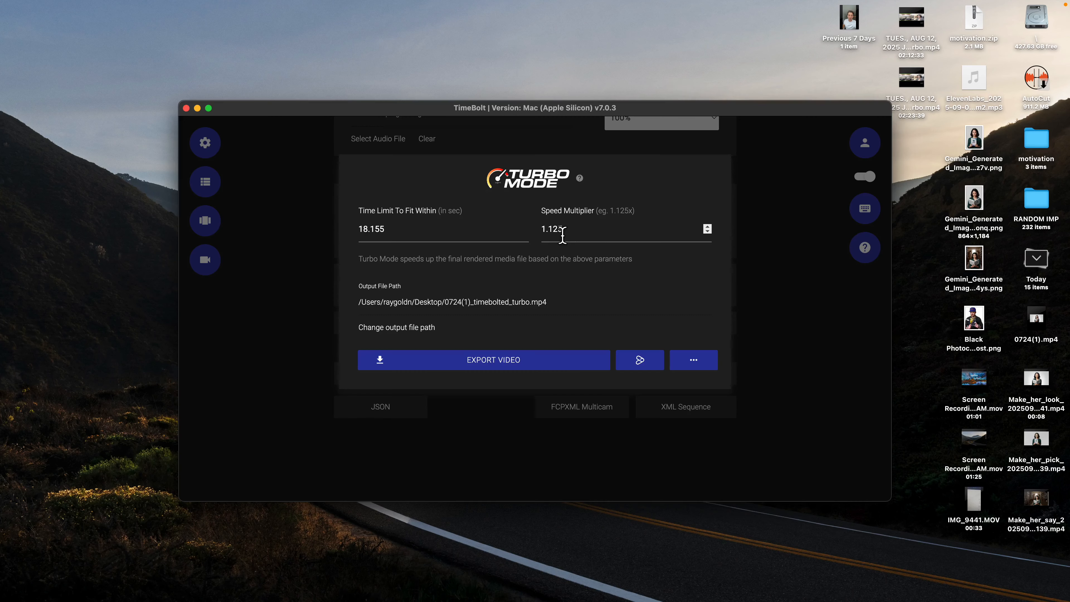
drag(549, 238, 582, 237)
click(463, 362)
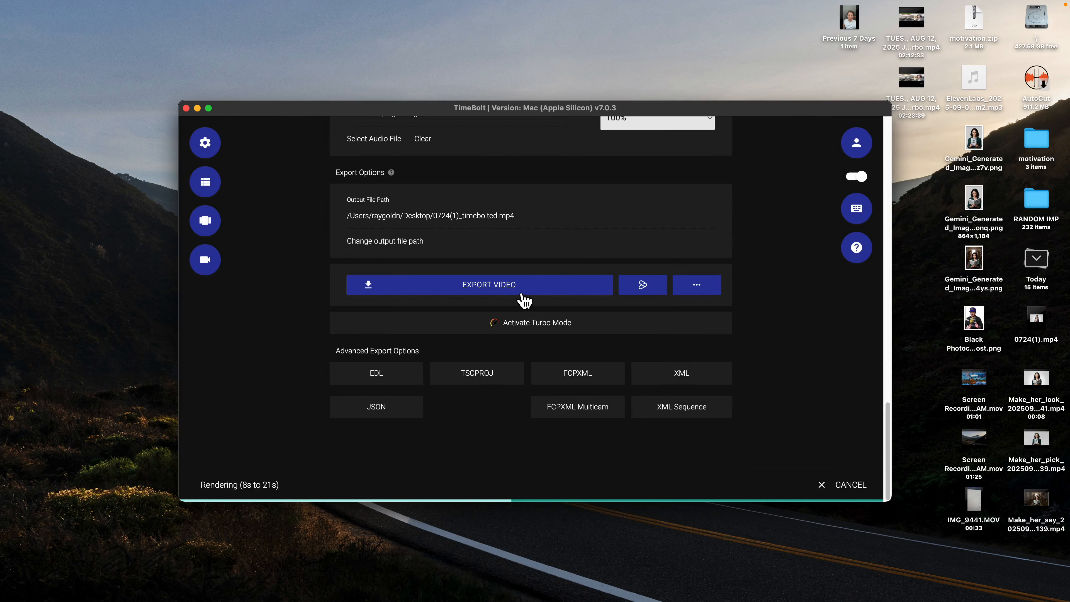
Open 0724(1)_timebolted.wav in Audacity and pick an effect to boost its loudness.
click(1036, 320)
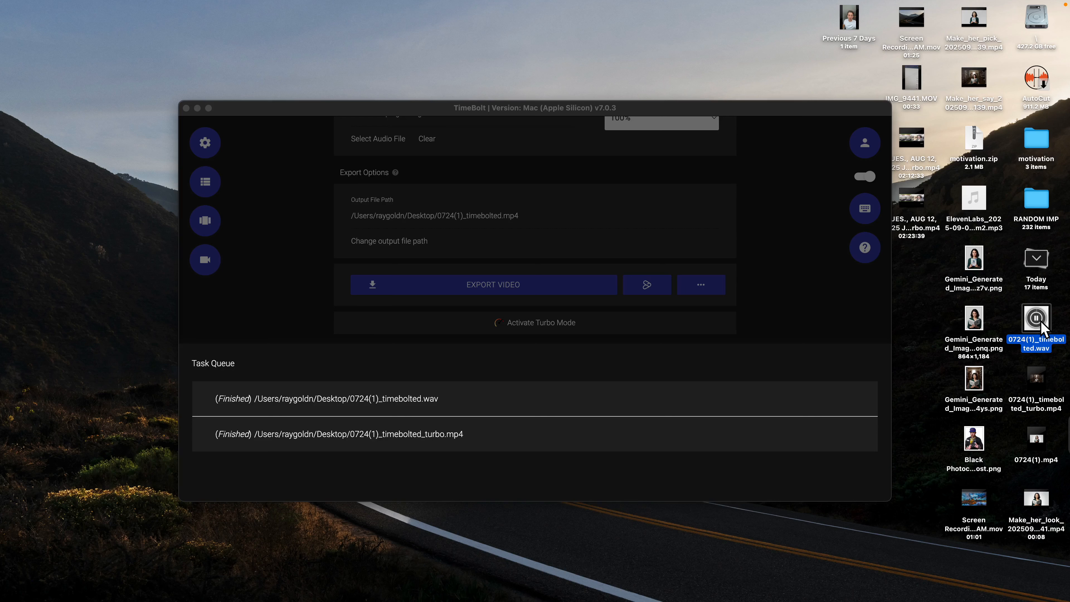
click(242, 574)
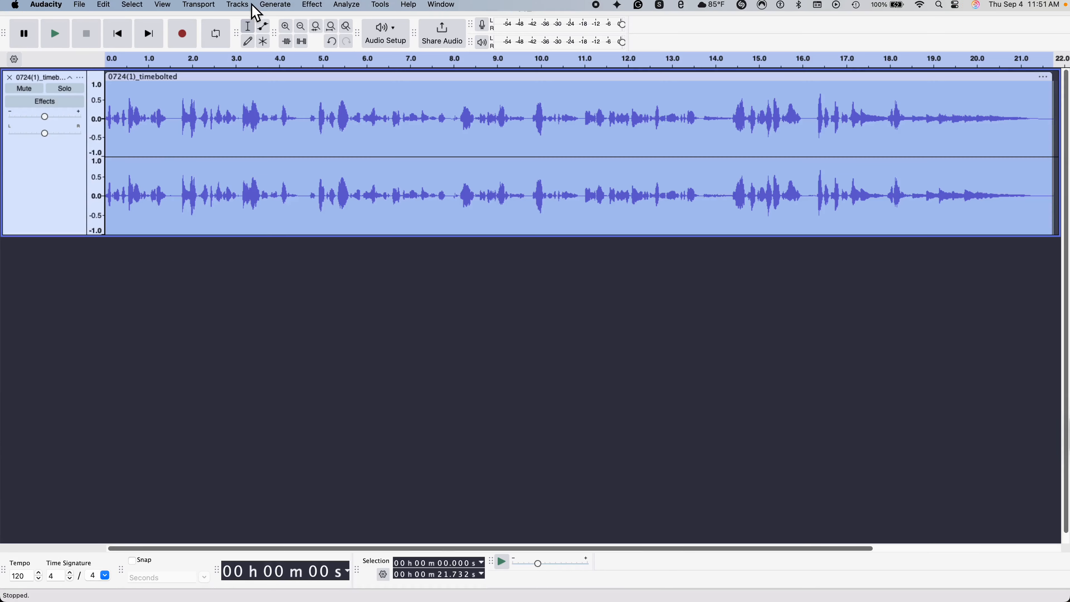
click(314, 6)
mouse_move(380, 6)
mouse_move(402, 59)
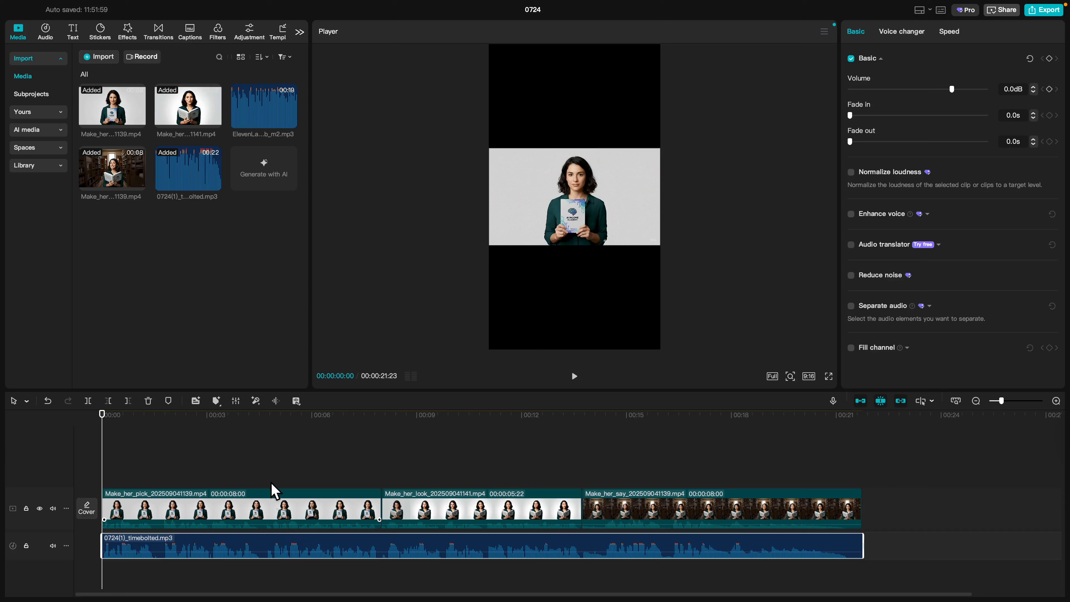
Mute the video clips' original sound at -∞dB and play the edit to check the voiceover.
click(287, 451)
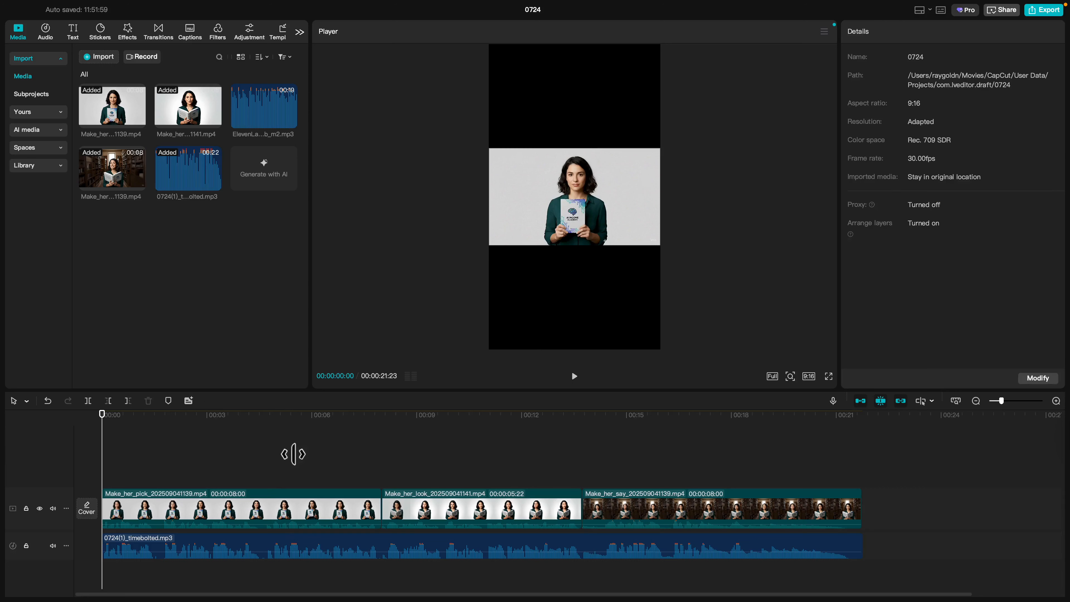
click(605, 523)
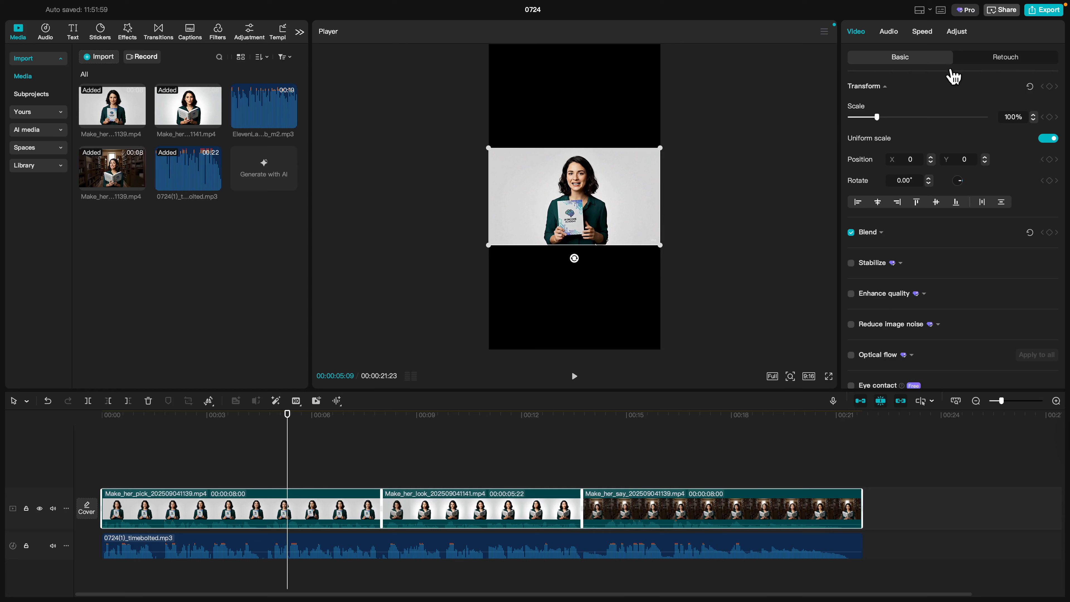
click(889, 33)
drag(953, 117, 813, 121)
click(302, 446)
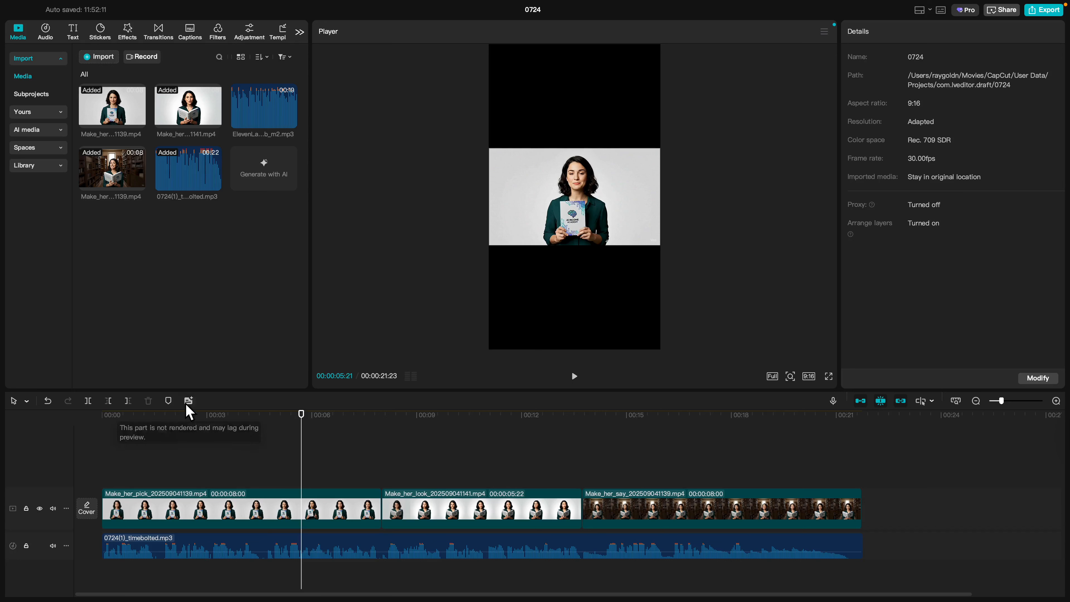
click(76, 417)
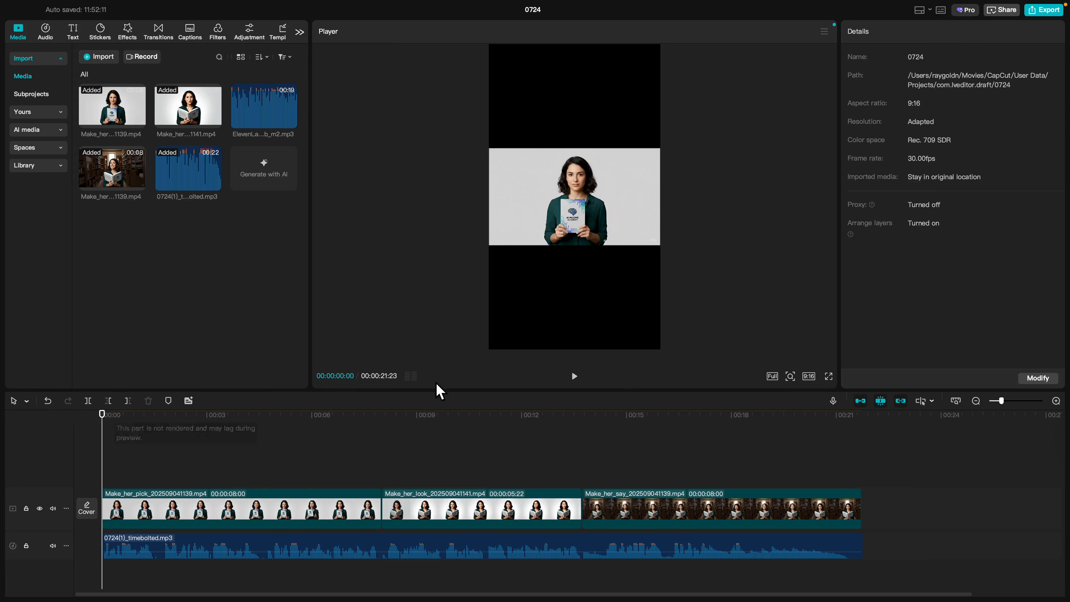
click(574, 377)
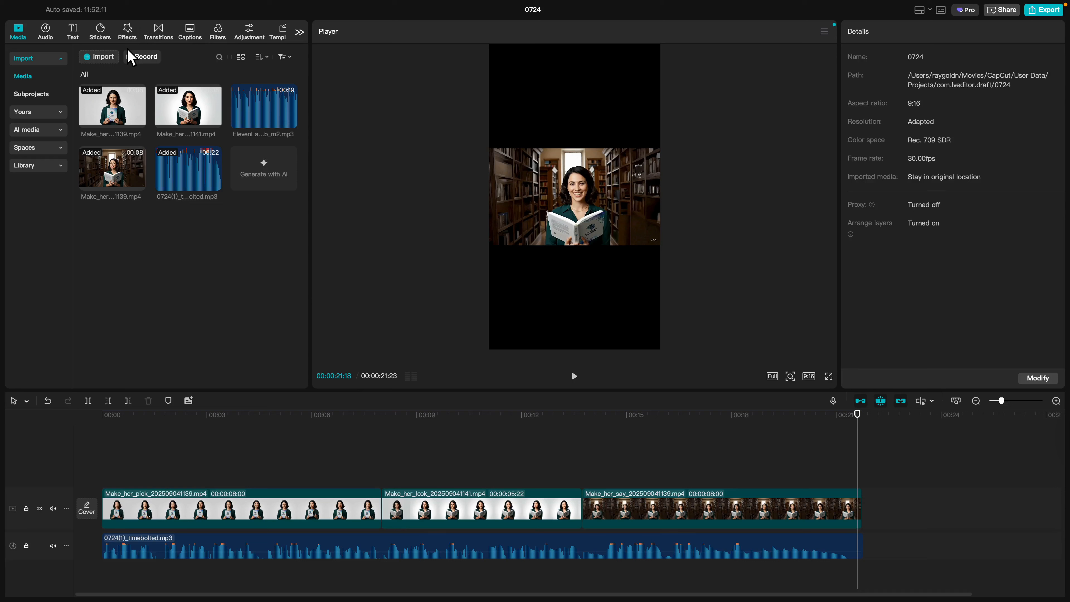
Scale the presenter clips to about 320% so they fill the vertical frame.
click(288, 514)
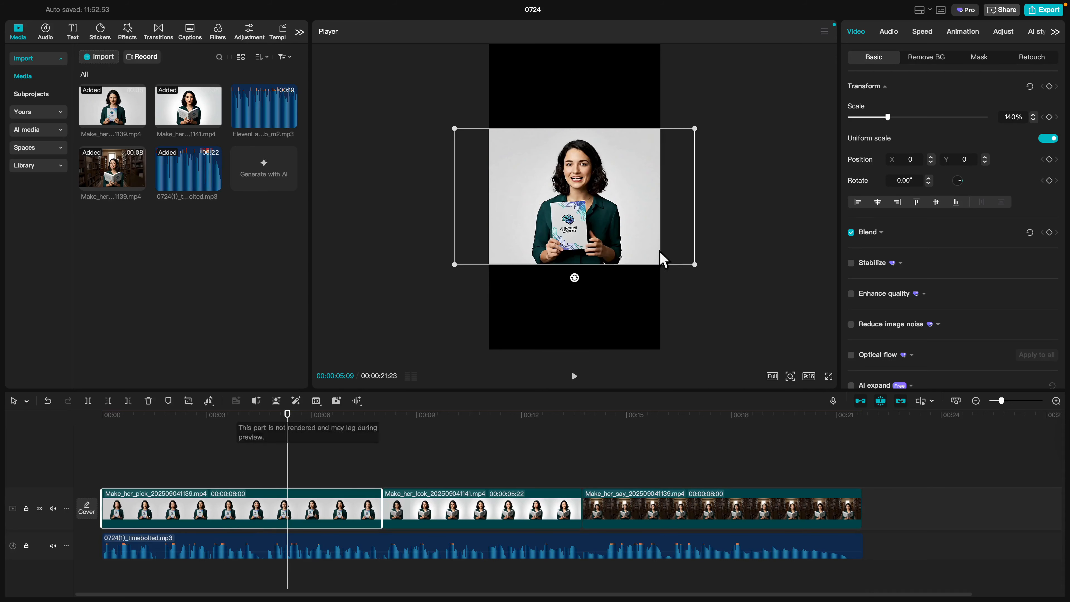
drag(890, 119, 936, 120)
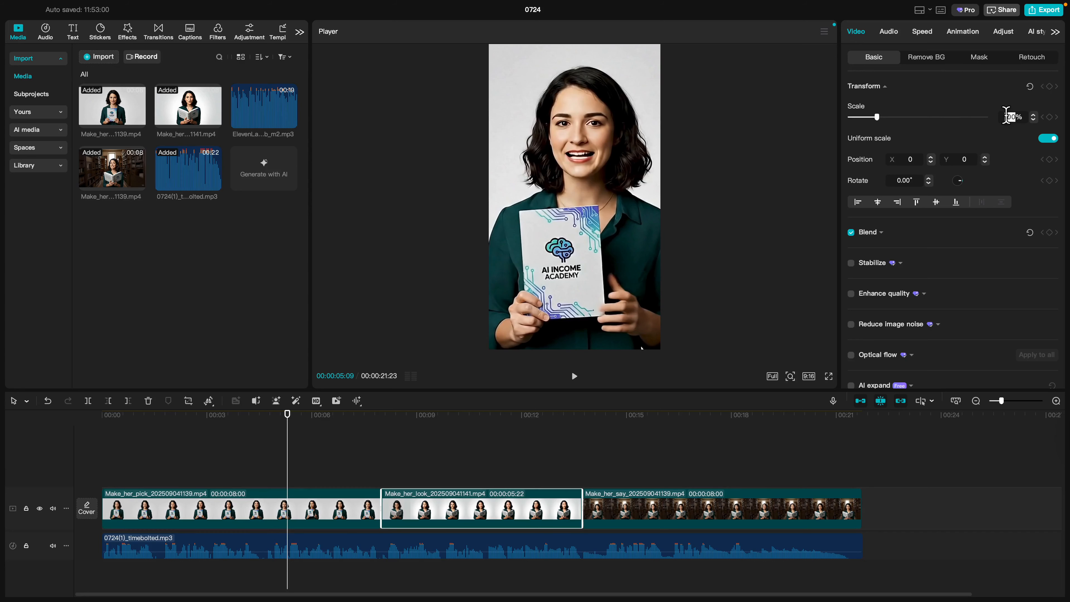
click(689, 506)
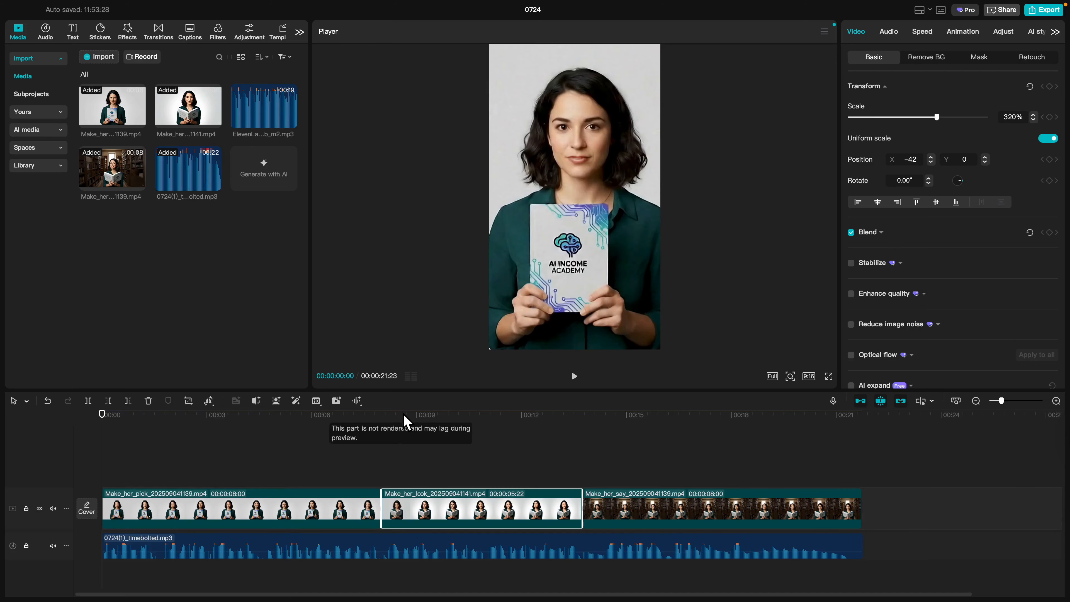
click(223, 464)
click(192, 34)
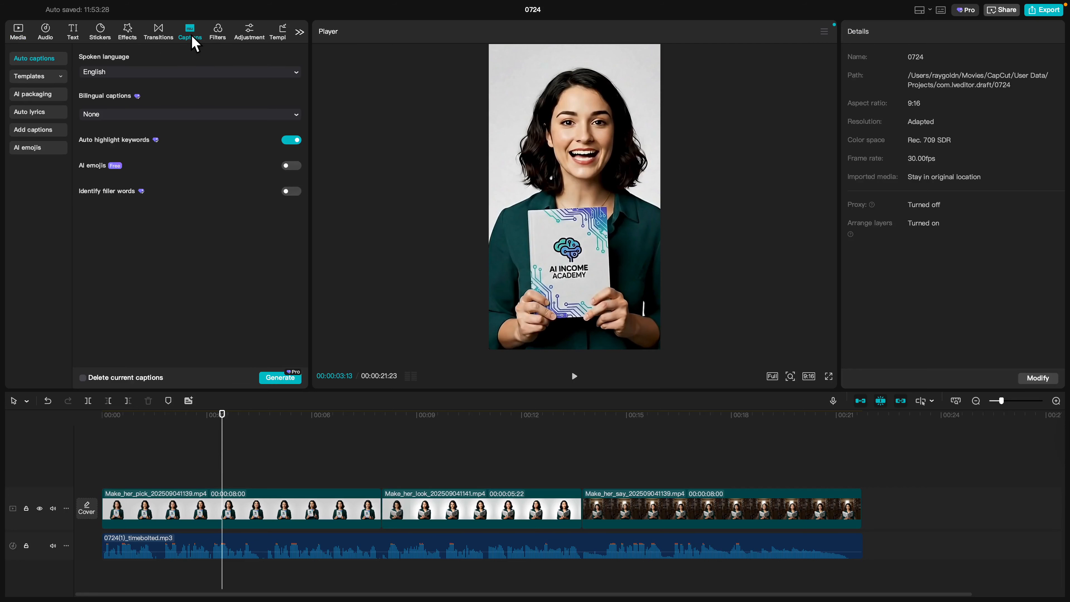
Auto-generate captions from the voiceover, then apply a white preset style and a caption template.
click(279, 377)
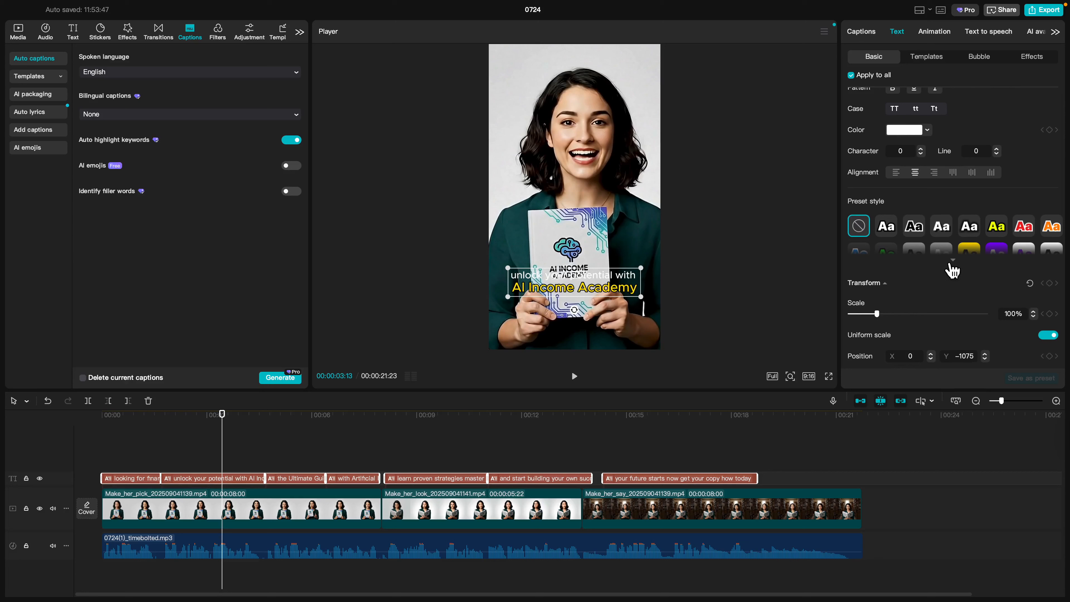
click(963, 266)
click(886, 228)
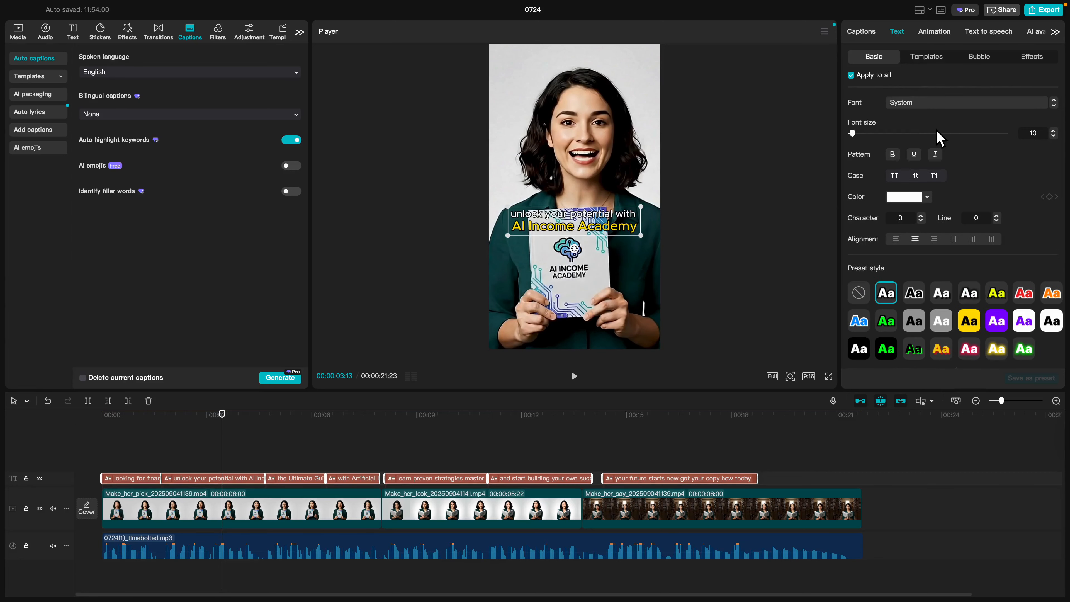
click(574, 376)
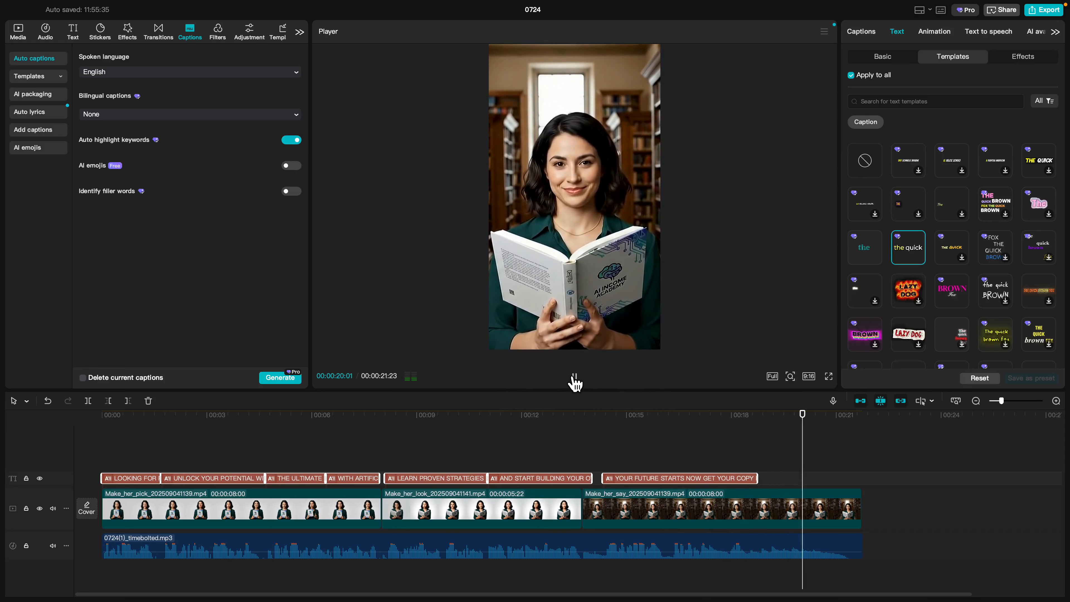
Split the Make_her_say clip into shorter pieces at several points near the 15-second mark.
click(574, 378)
drag(673, 416, 649, 417)
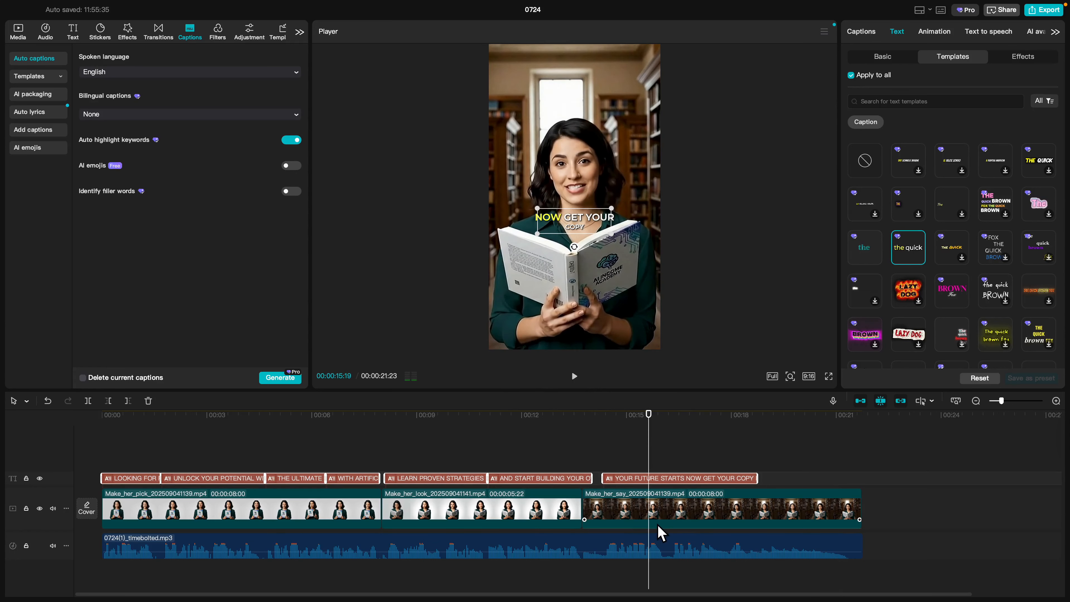
click(675, 525)
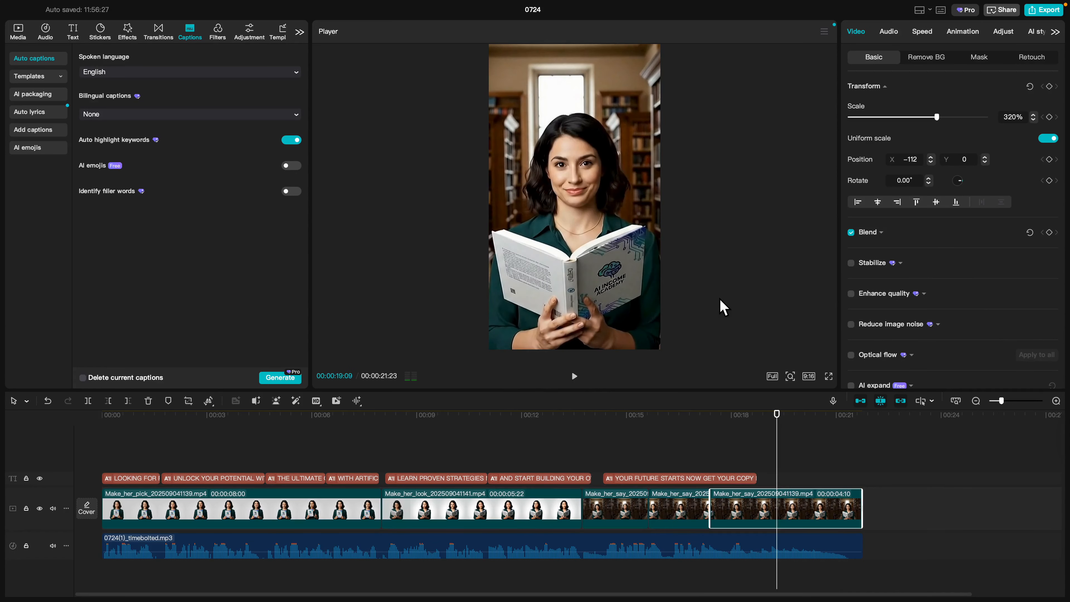
click(820, 416)
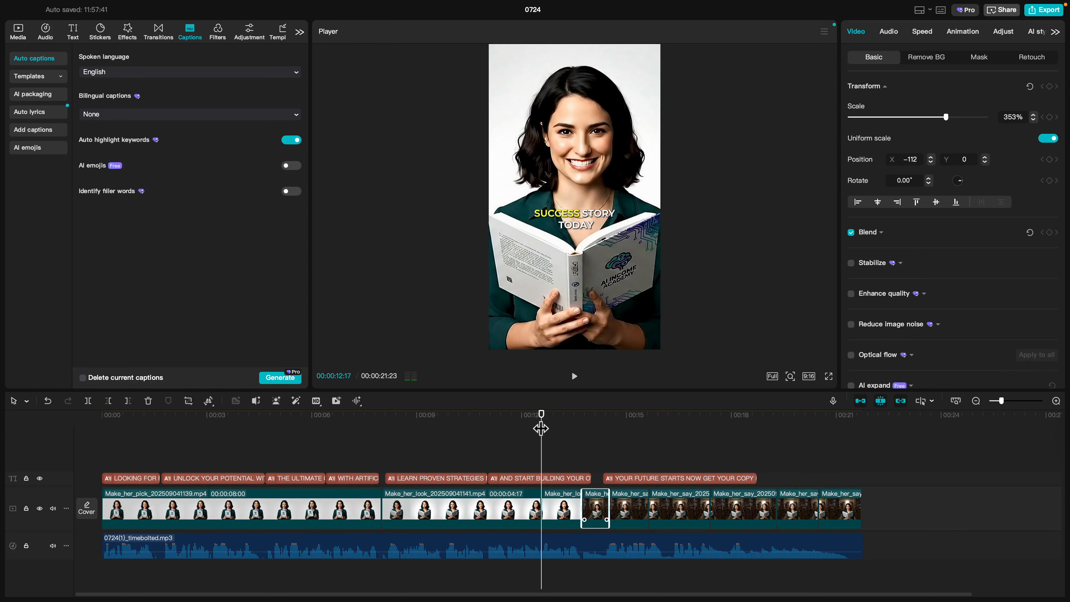
drag(540, 429, 243, 451)
key(super+b)
key(super+b)
key(super+b)
key(super+b)
key(super+b)
key(super+b)
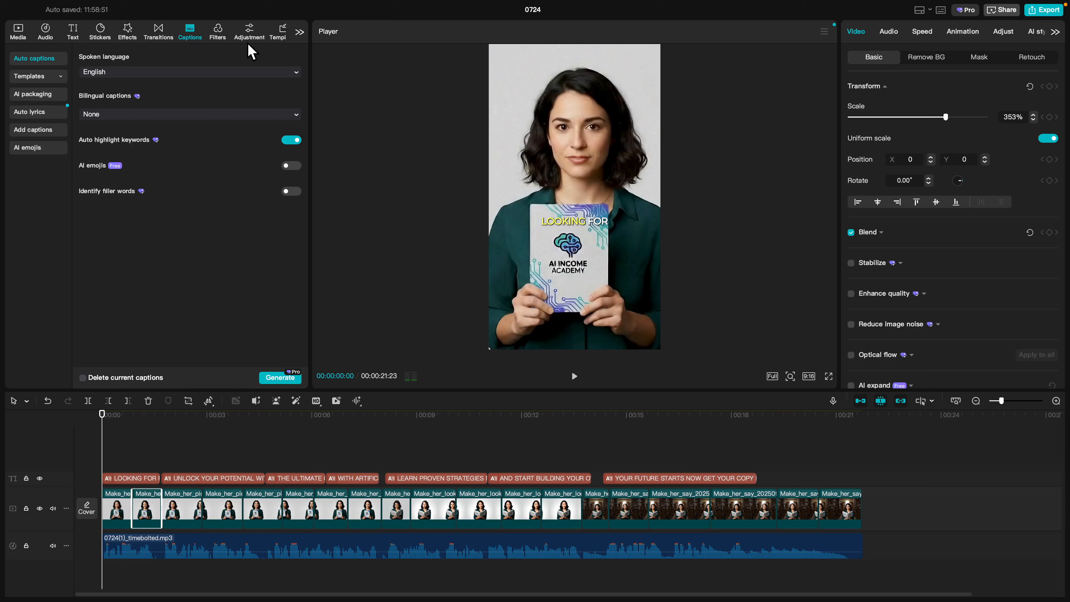
click(172, 36)
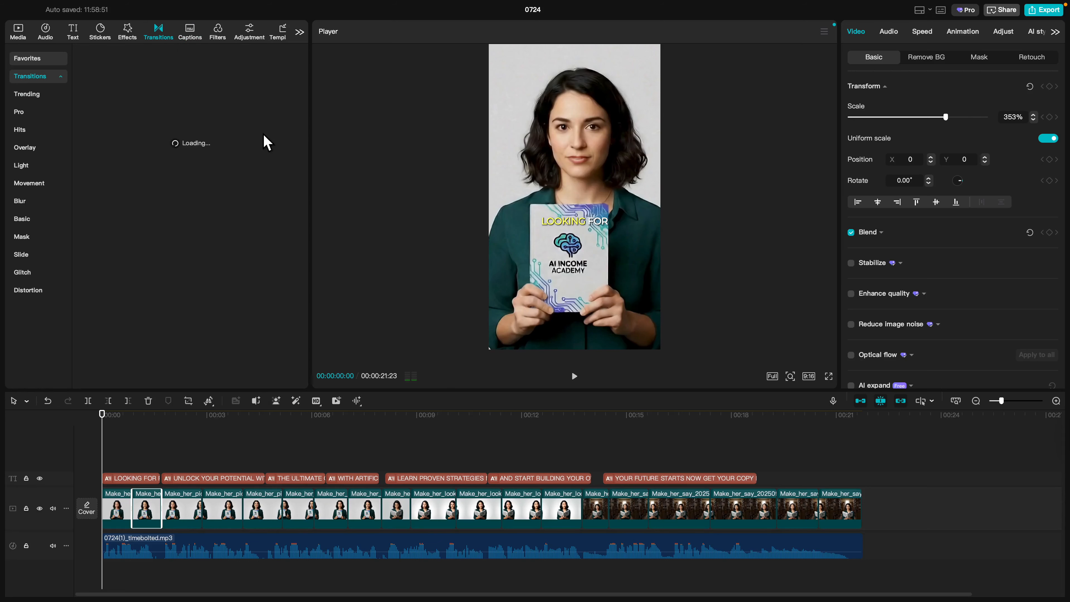
Place Shammy Wipe and Page Turning transitions between the clips and preview the result.
drag(217, 172, 580, 494)
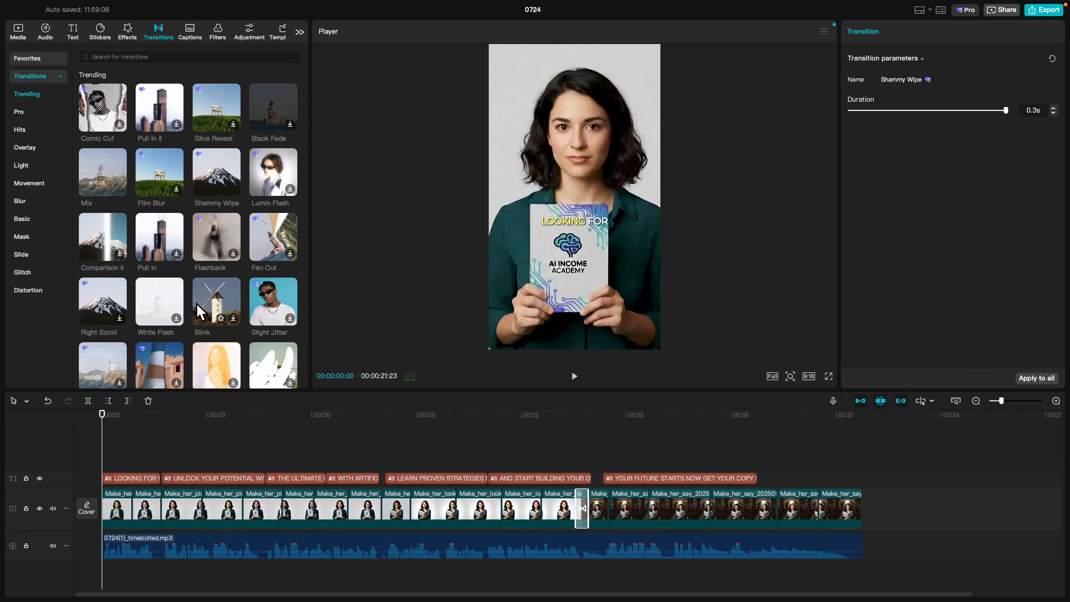
scroll(126, 211, down, 5)
drag(109, 220, 375, 514)
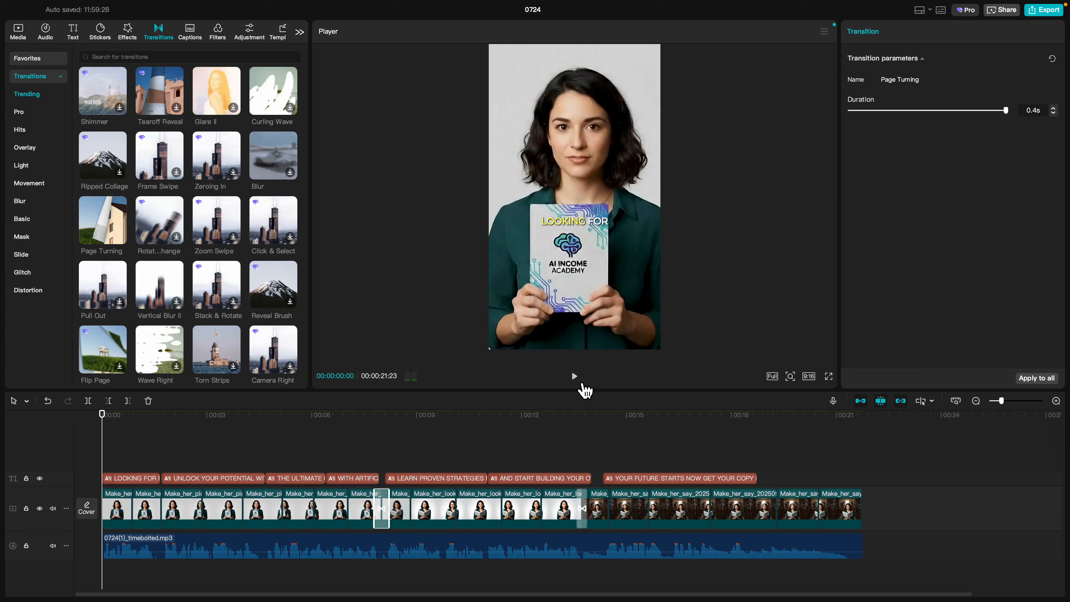
click(574, 376)
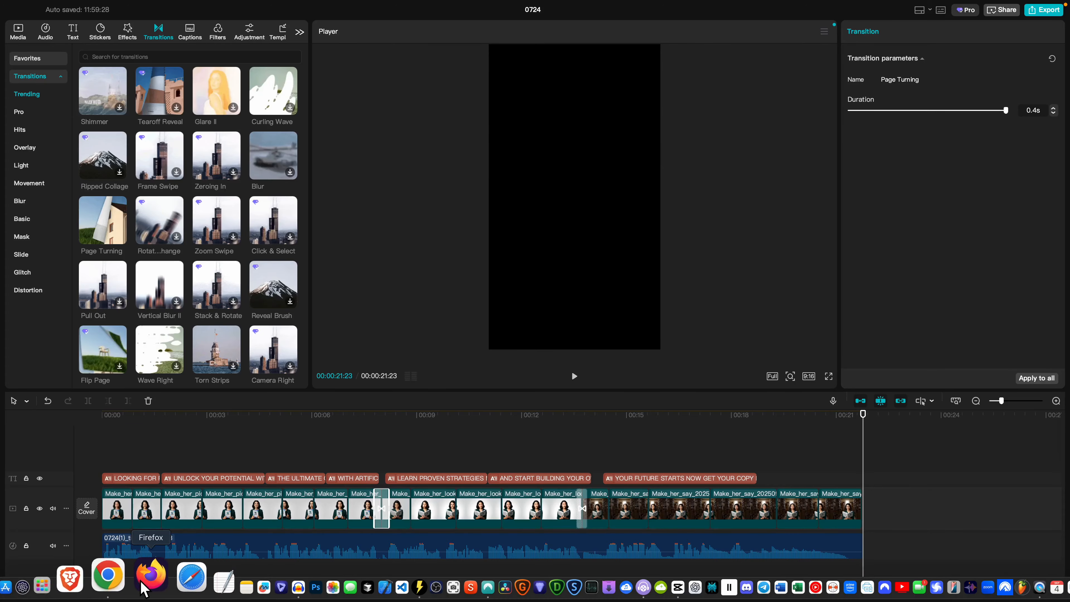
Open Gemini in a new Chrome tab and dismiss the image-editing announcement.
click(113, 579)
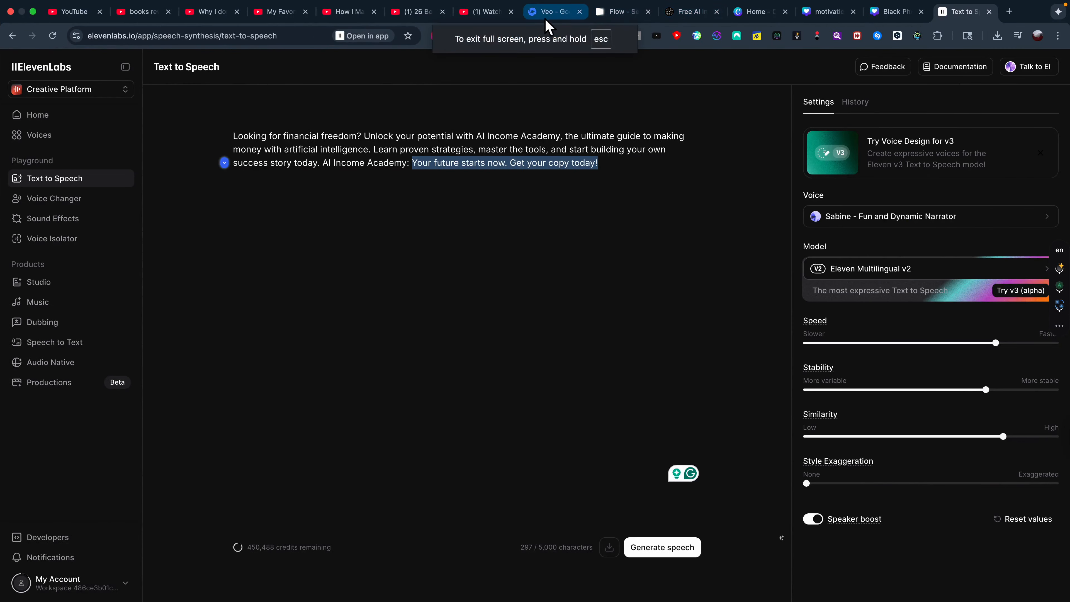
click(619, 12)
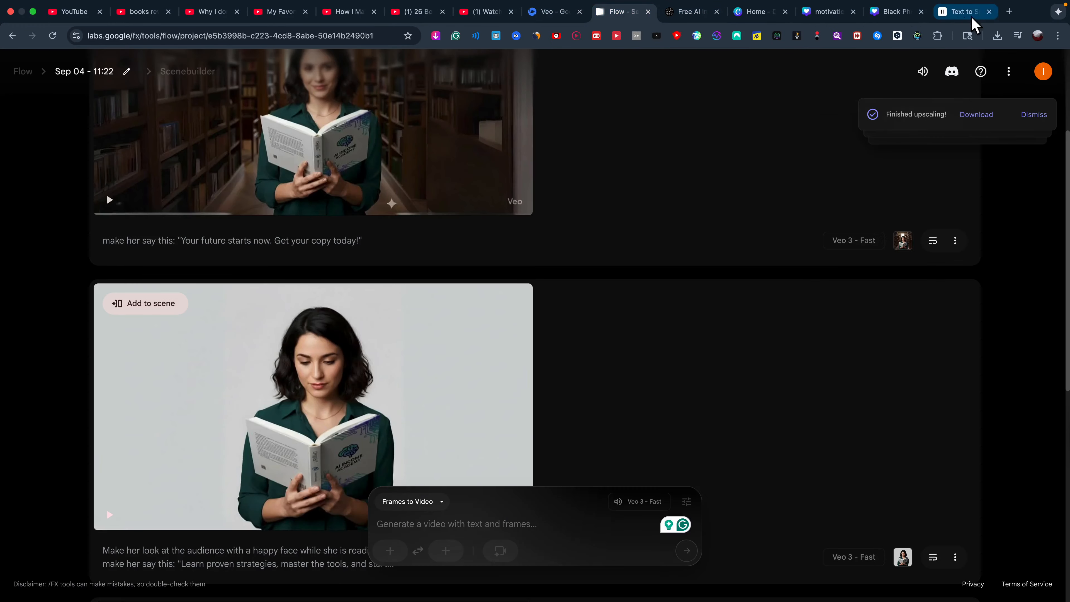
click(1011, 13)
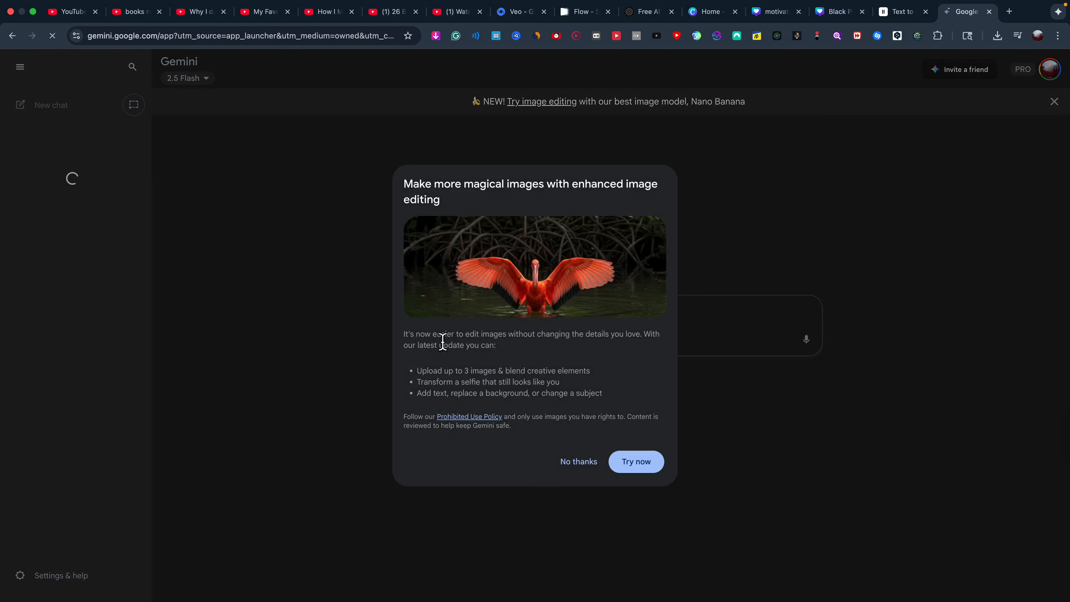
click(639, 467)
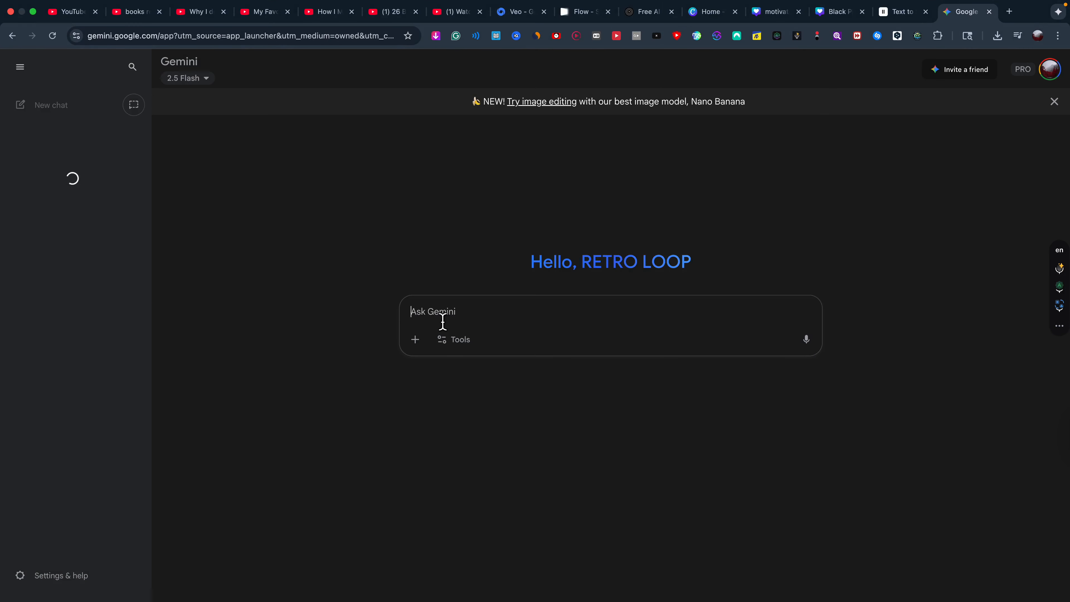